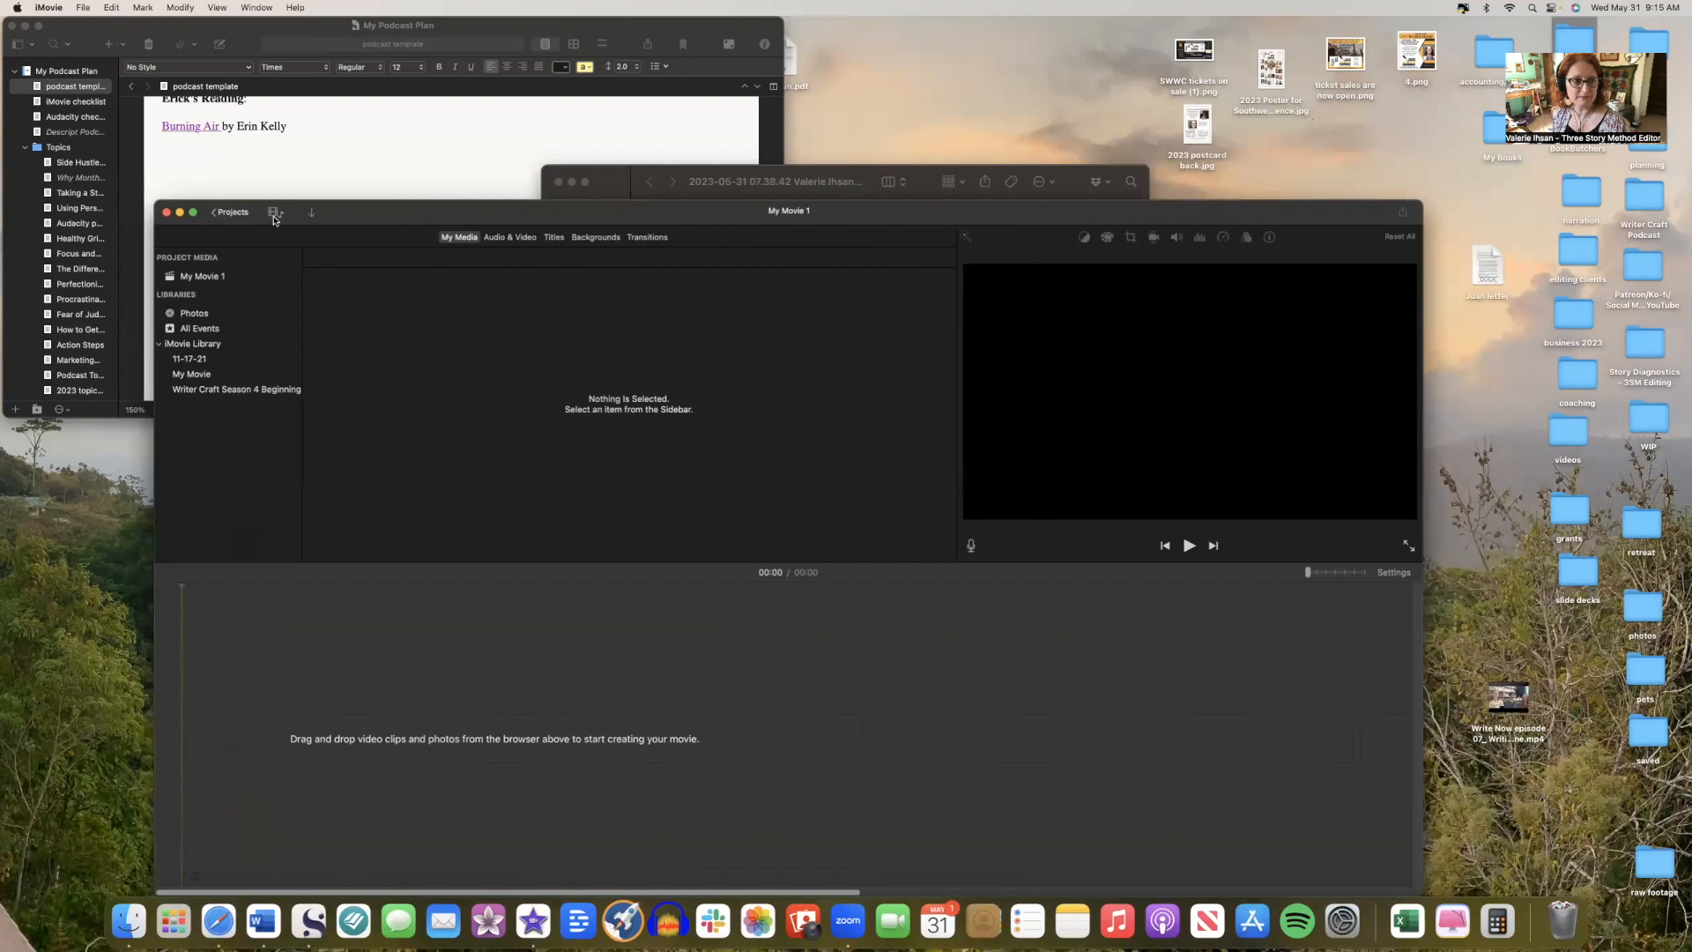
# Reopen the My Movie 1 project in iMovie and add video1530056333.mp4 from Finder to its empty timeline.
pyautogui.click(165, 212)
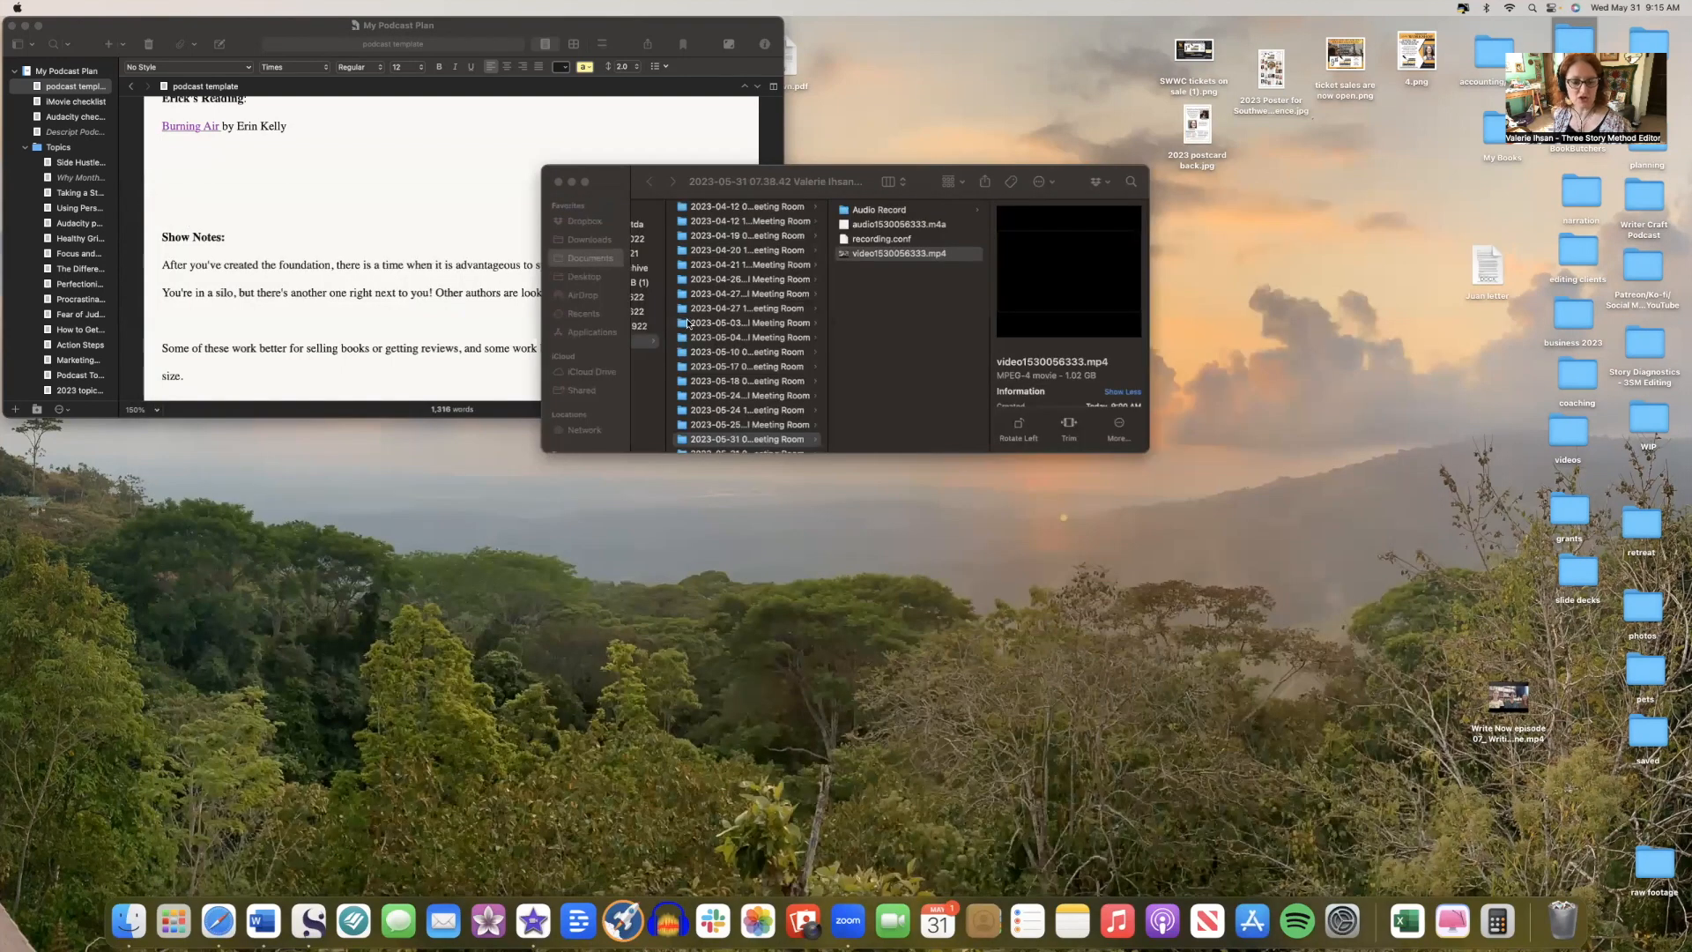
pyautogui.click(534, 917)
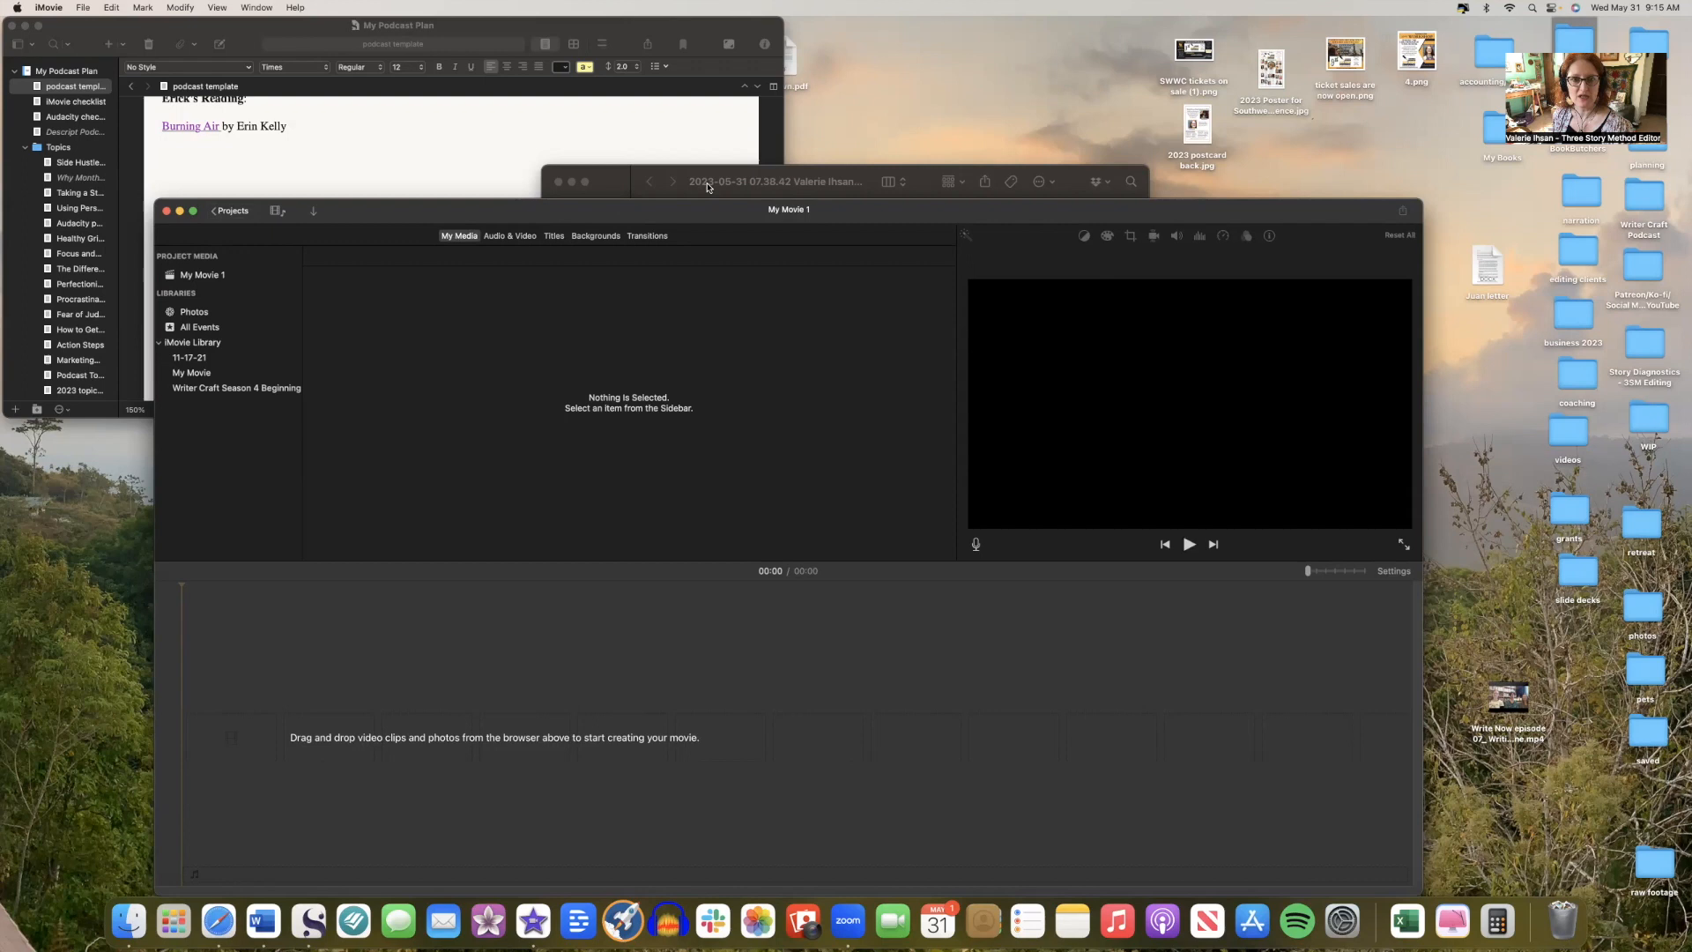
pyautogui.click(763, 175)
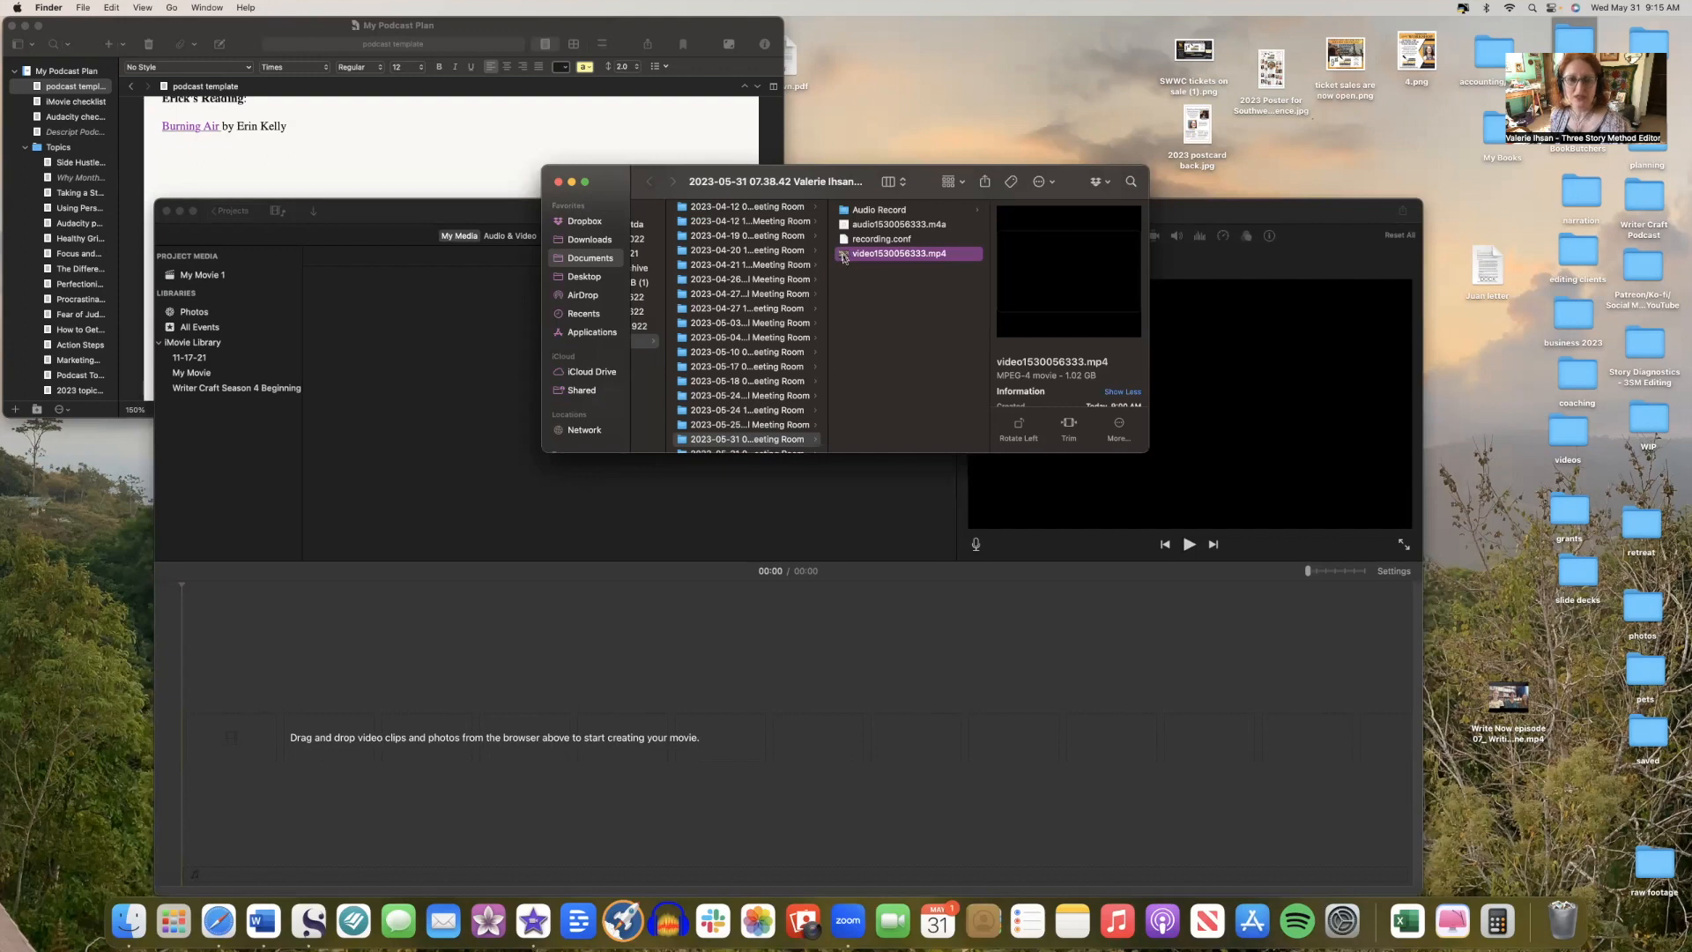
pyautogui.moveTo(843, 257); pyautogui.dragTo(729, 743)
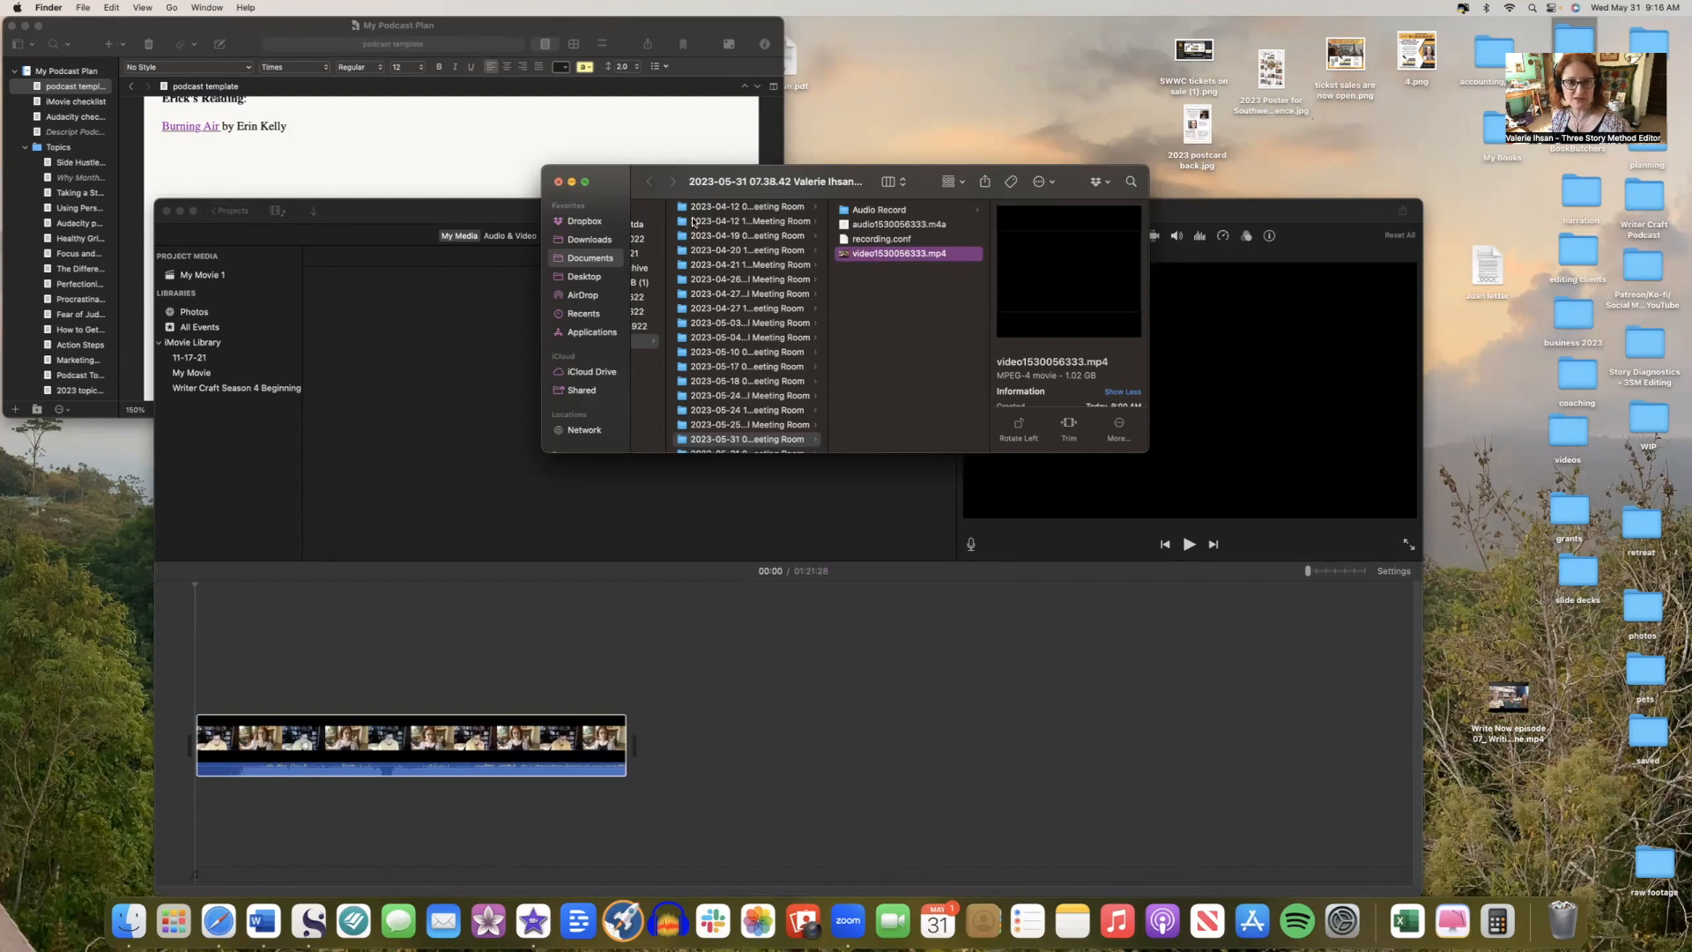
pyautogui.moveTo(694, 220); pyautogui.dragTo(661, 64)
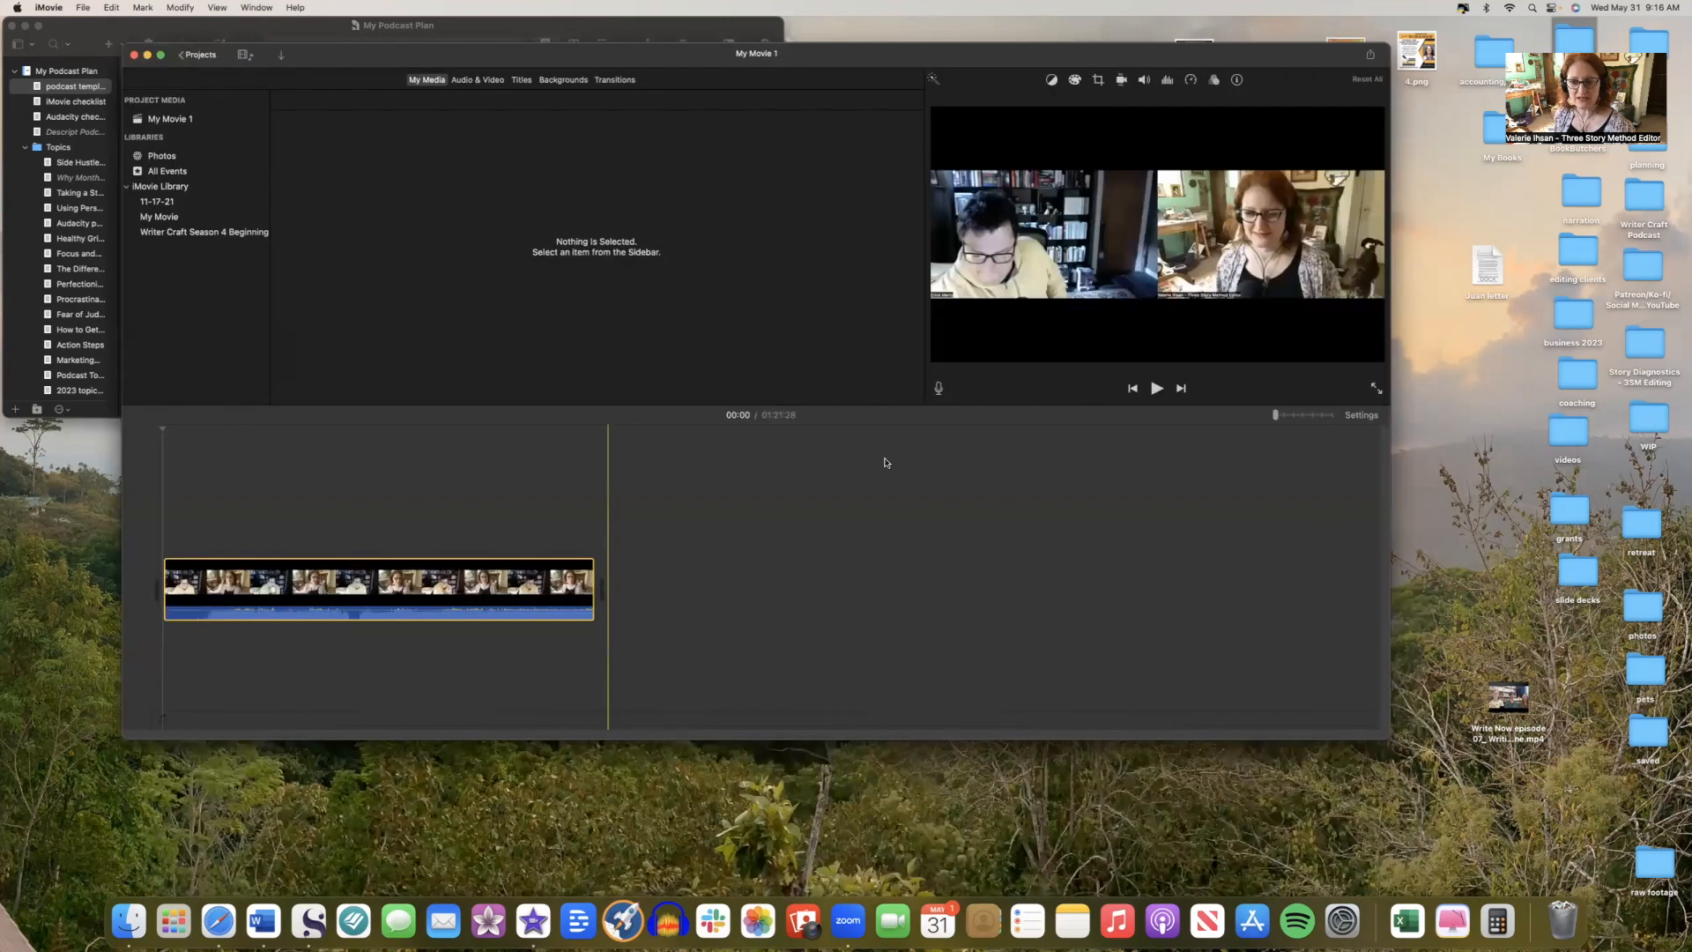
# Split the recording in the timeline at 08:22 and delete the part before the cut.
pyautogui.click(1287, 416)
pyautogui.click(1296, 415)
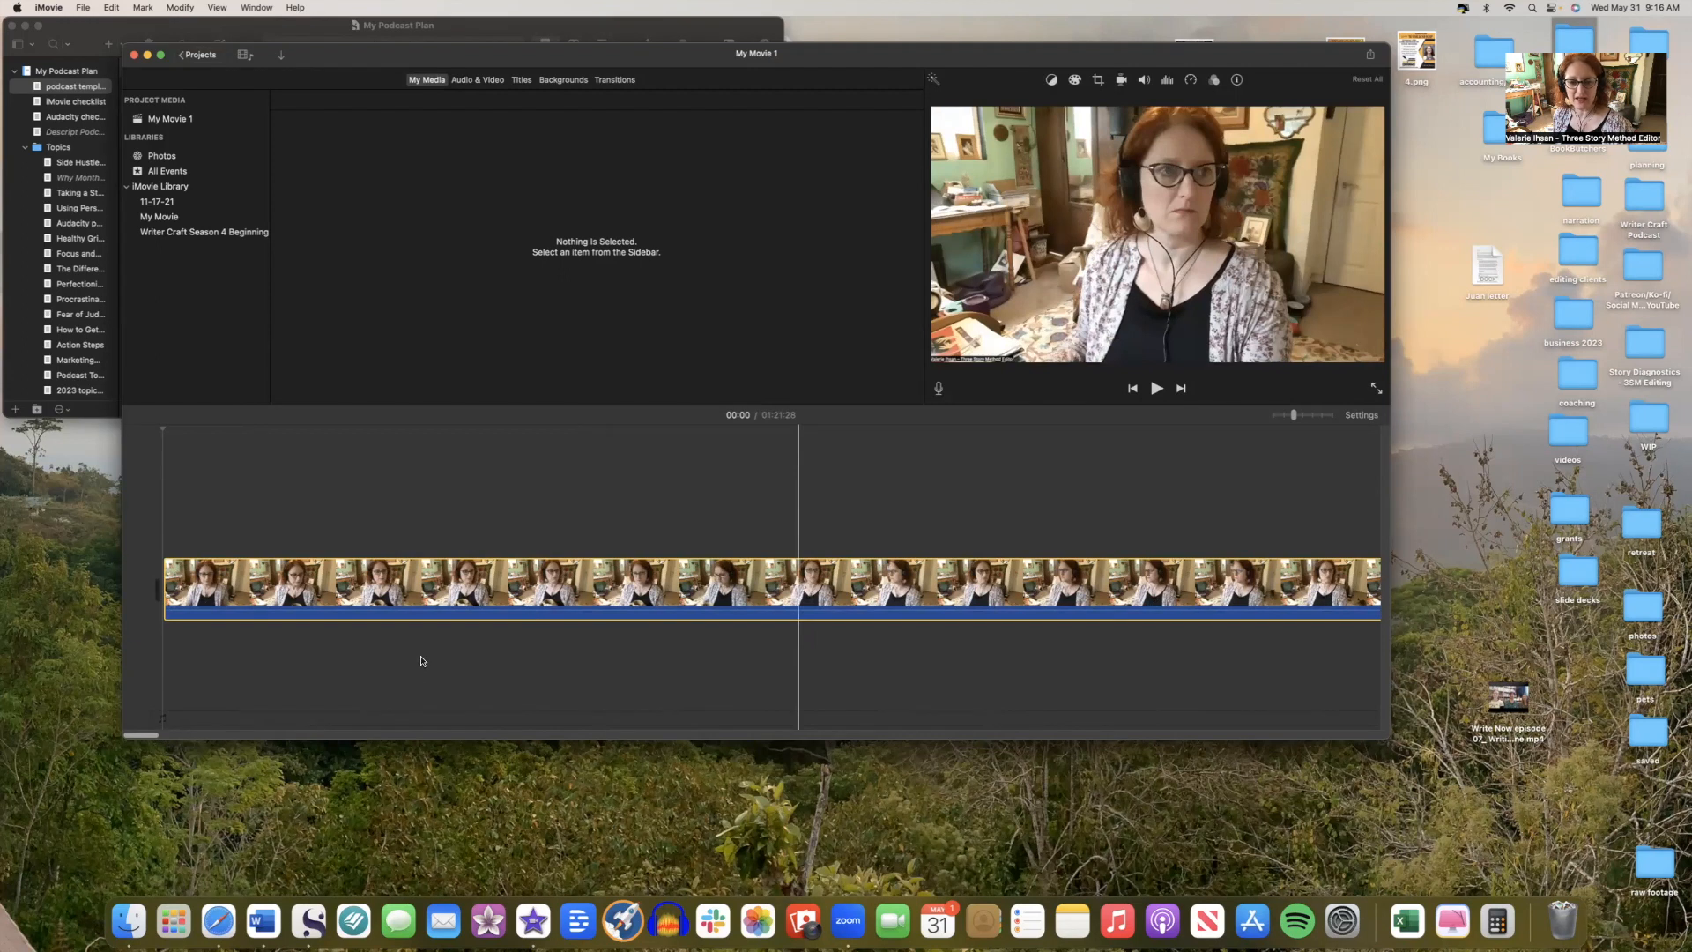
pyautogui.hscroll(5, 421, 661)
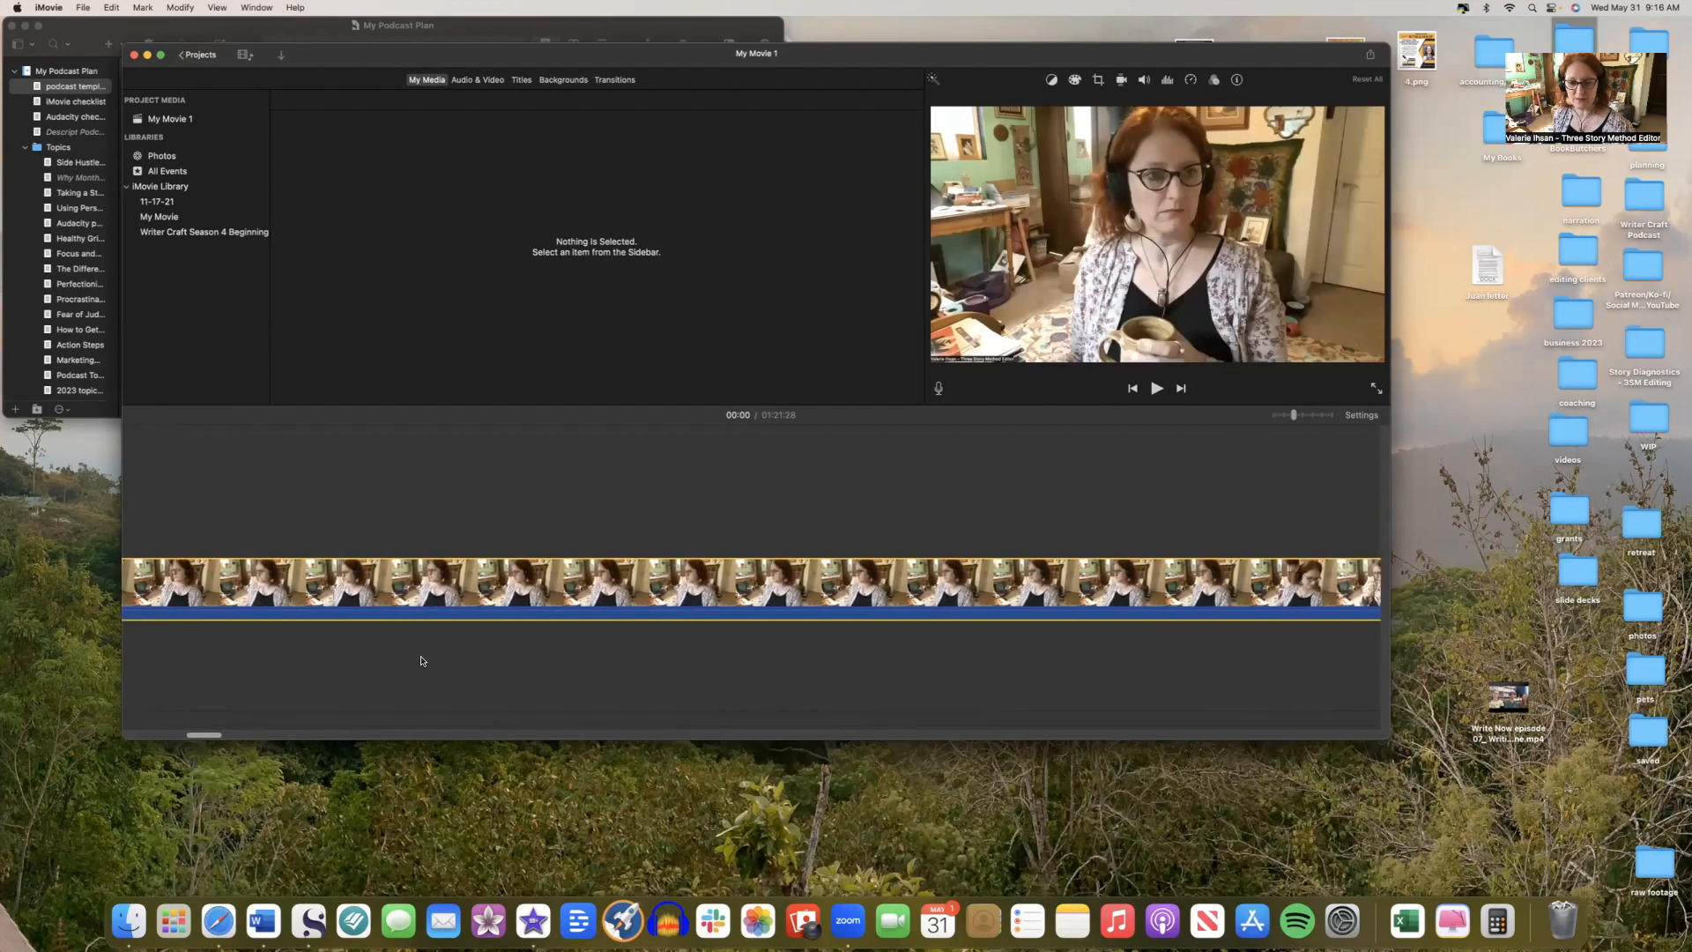
pyautogui.hscroll(4, 421, 661)
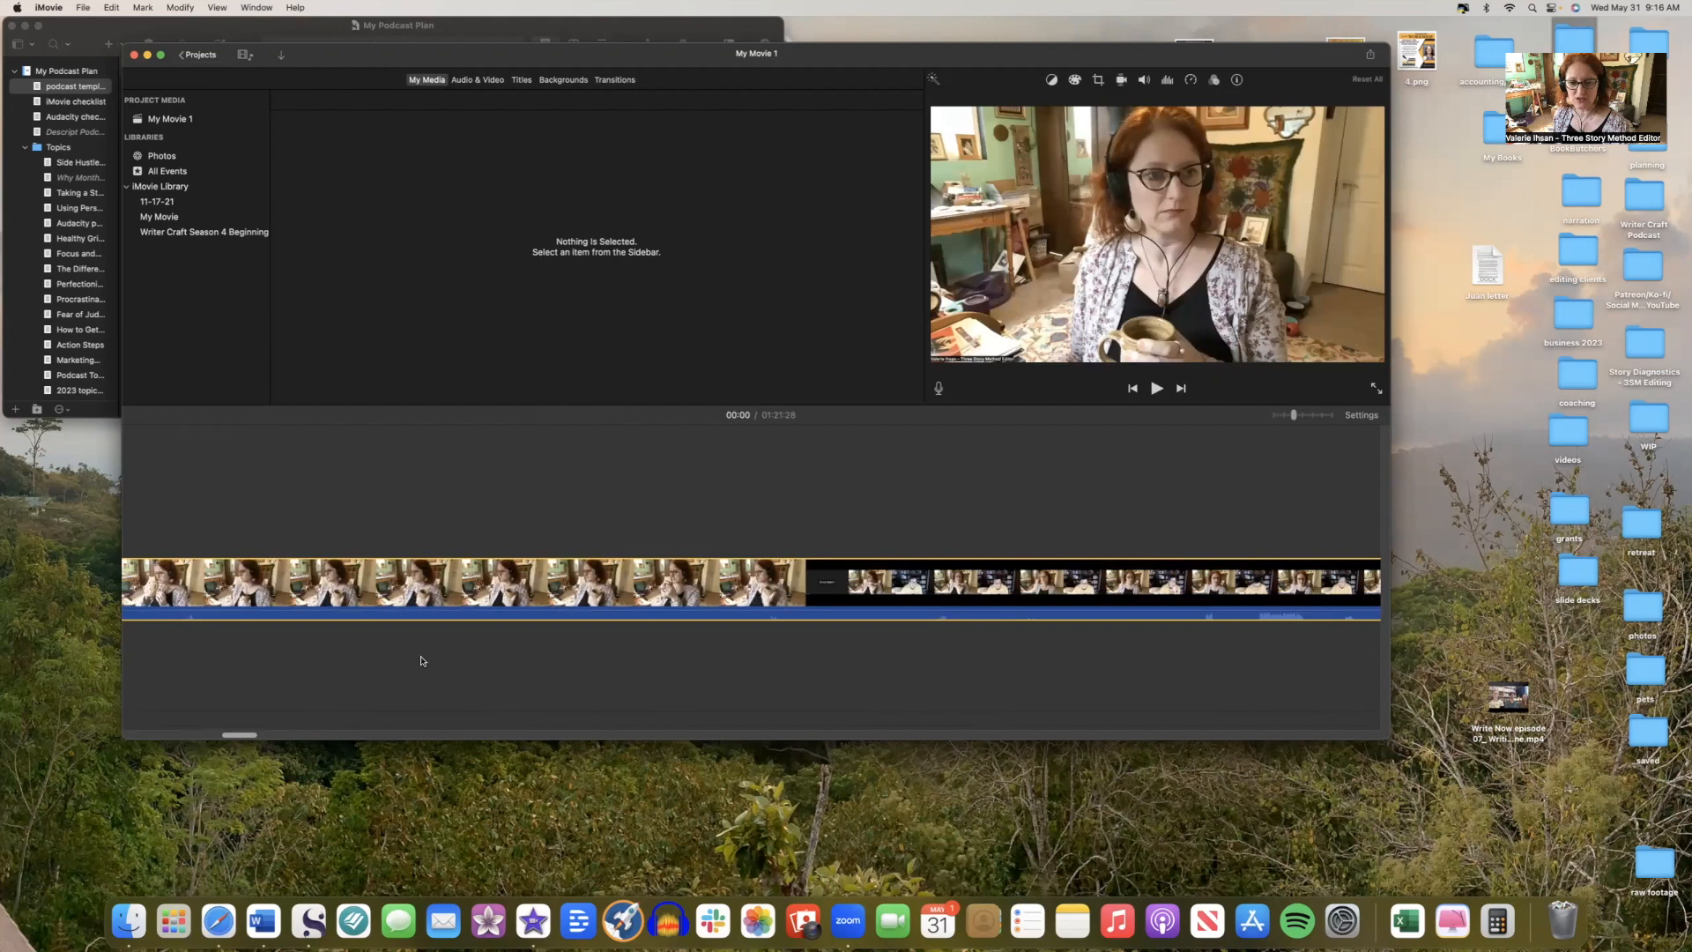
pyautogui.hscroll(5, 421, 661)
pyautogui.hscroll(1, 422, 660)
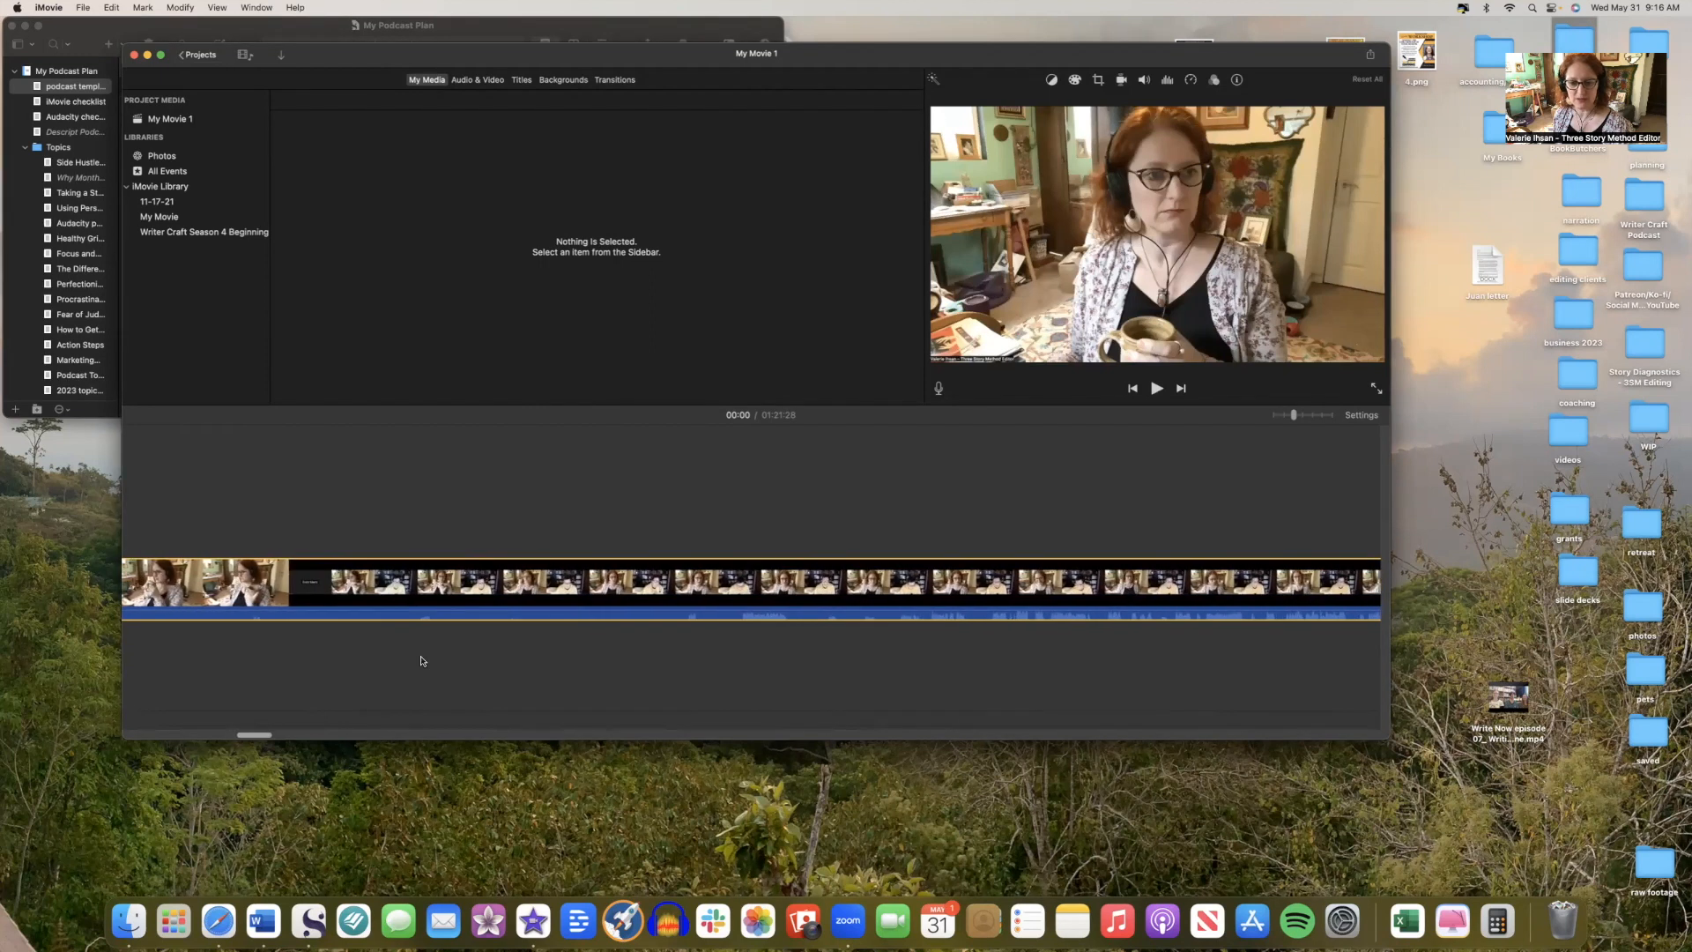
pyautogui.click(678, 661)
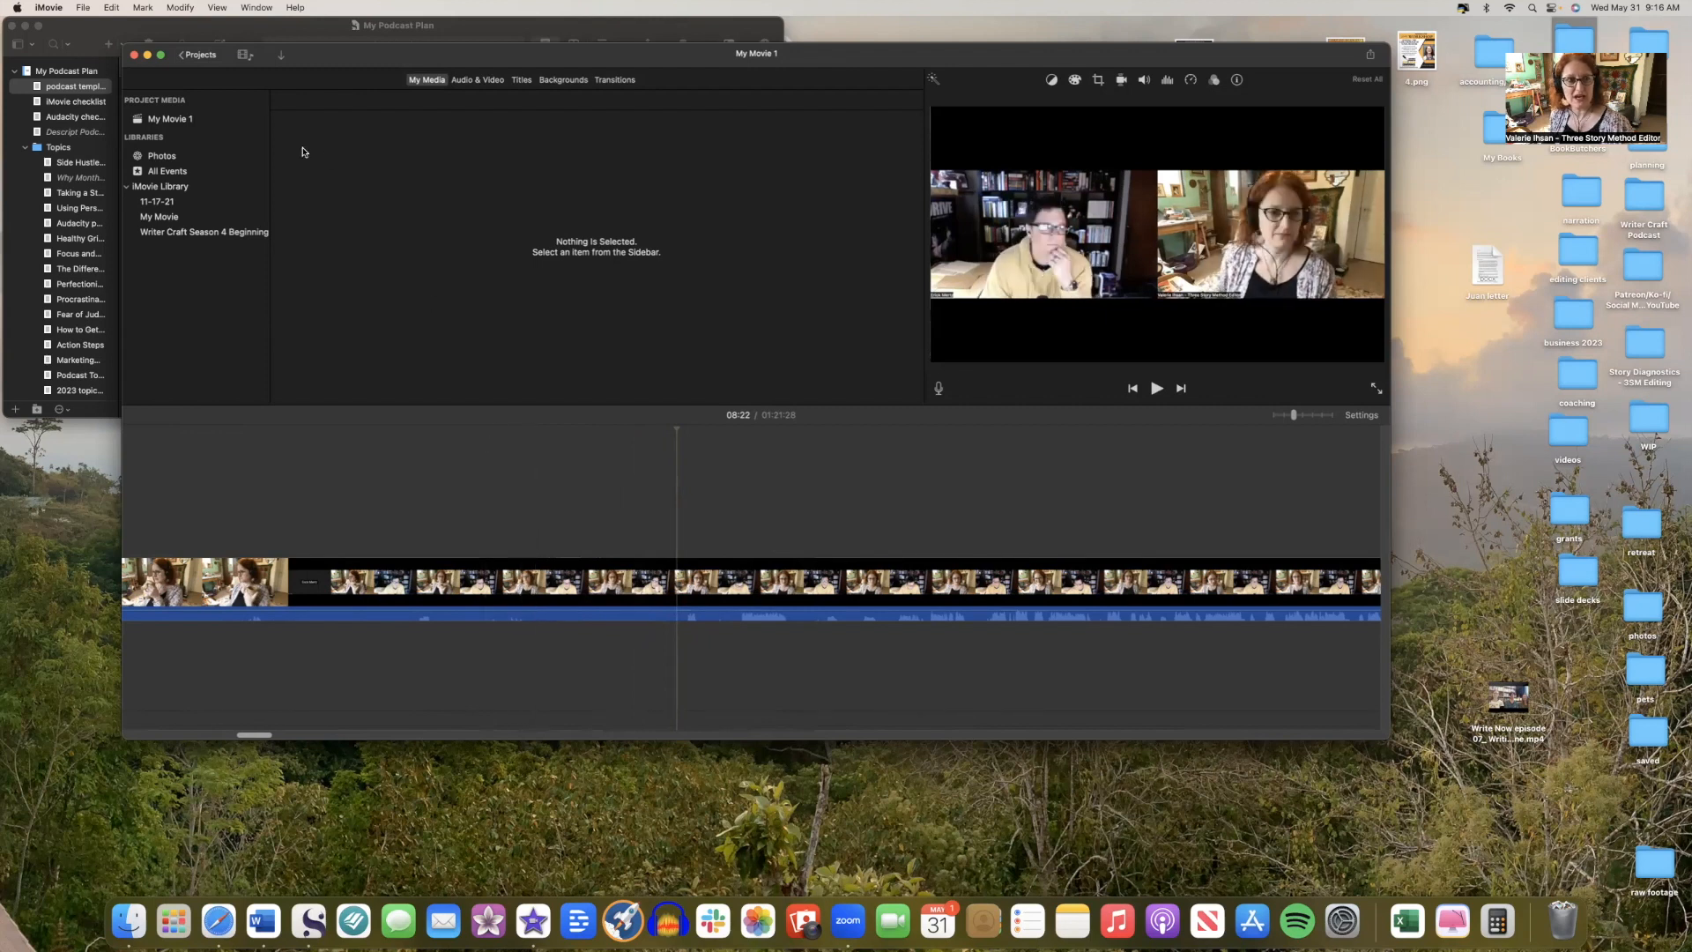
pyautogui.click(180, 8)
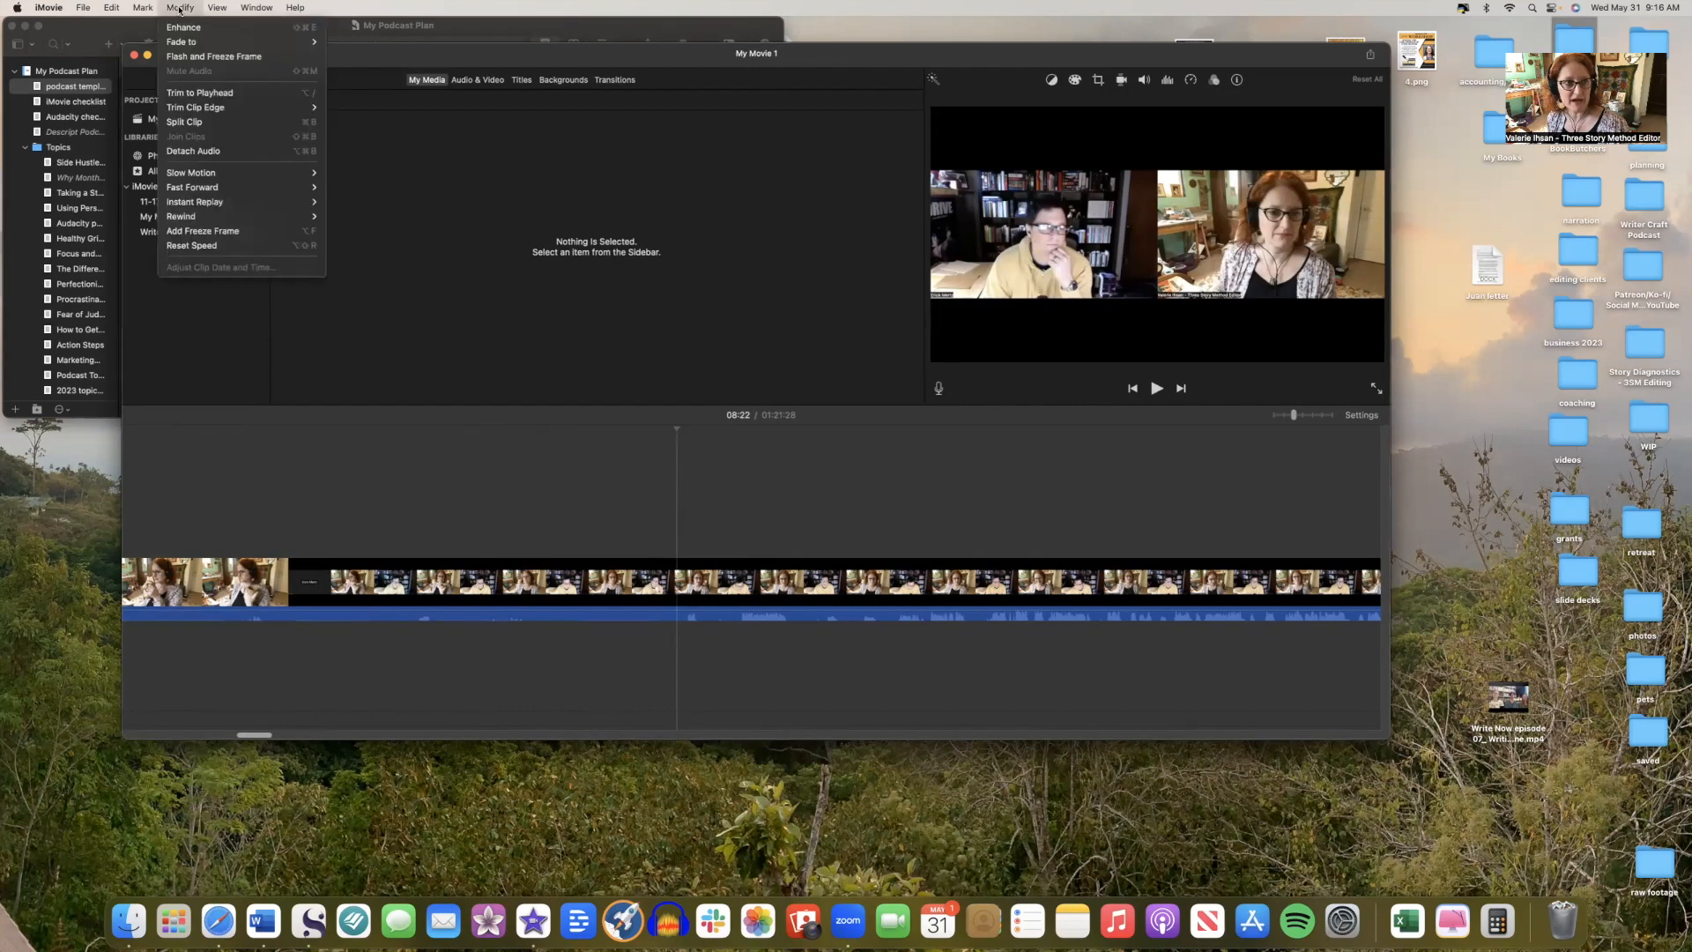
pyautogui.click(194, 123)
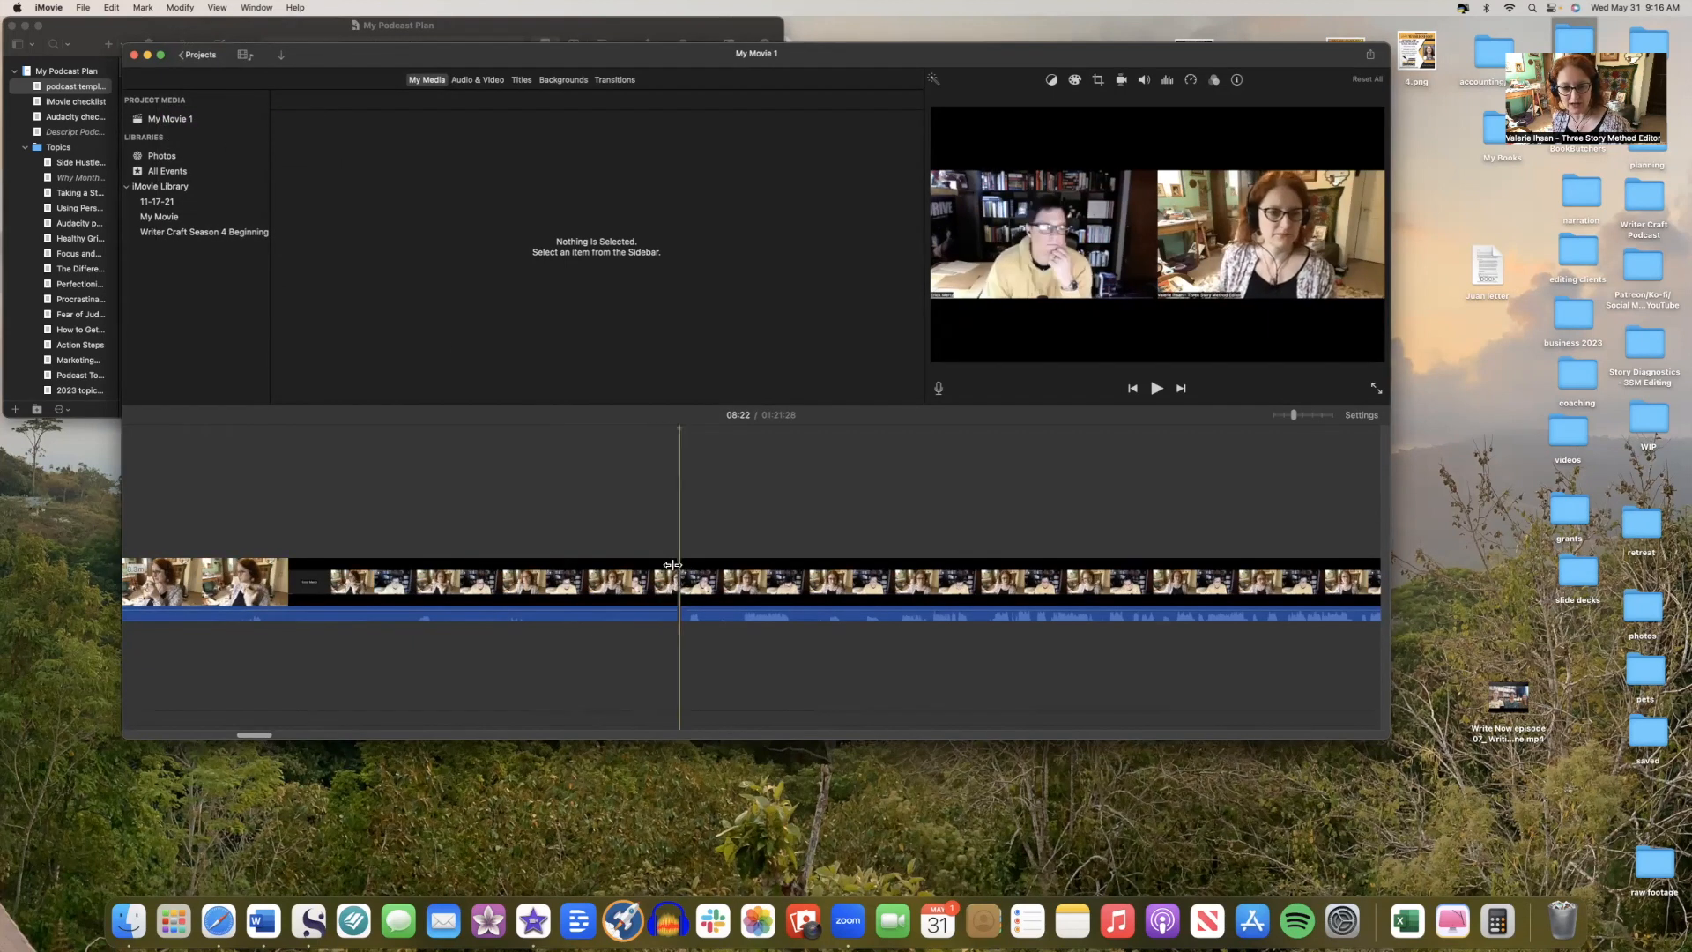
pyautogui.click(590, 590)
pyautogui.press('Delete')
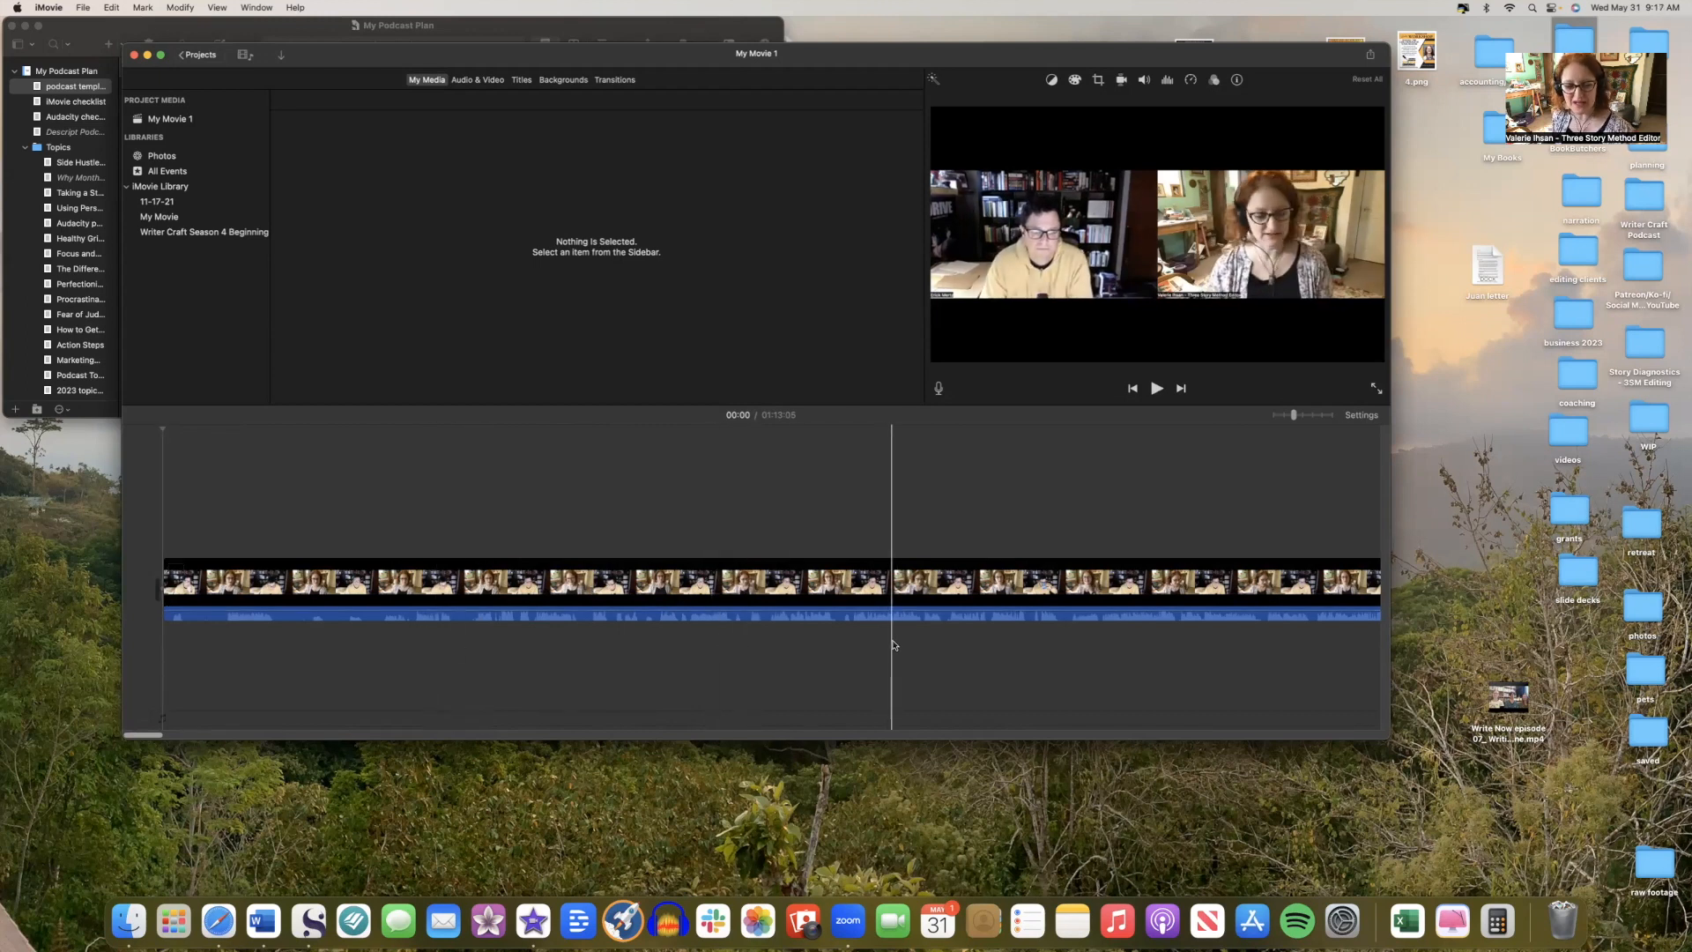
# Skim the remaining recording, playing short bits, to find where the part to keep begins.
pyautogui.hscroll(2, 764, 624)
pyautogui.hscroll(2, 767, 622)
pyautogui.hscroll(5, 775, 621)
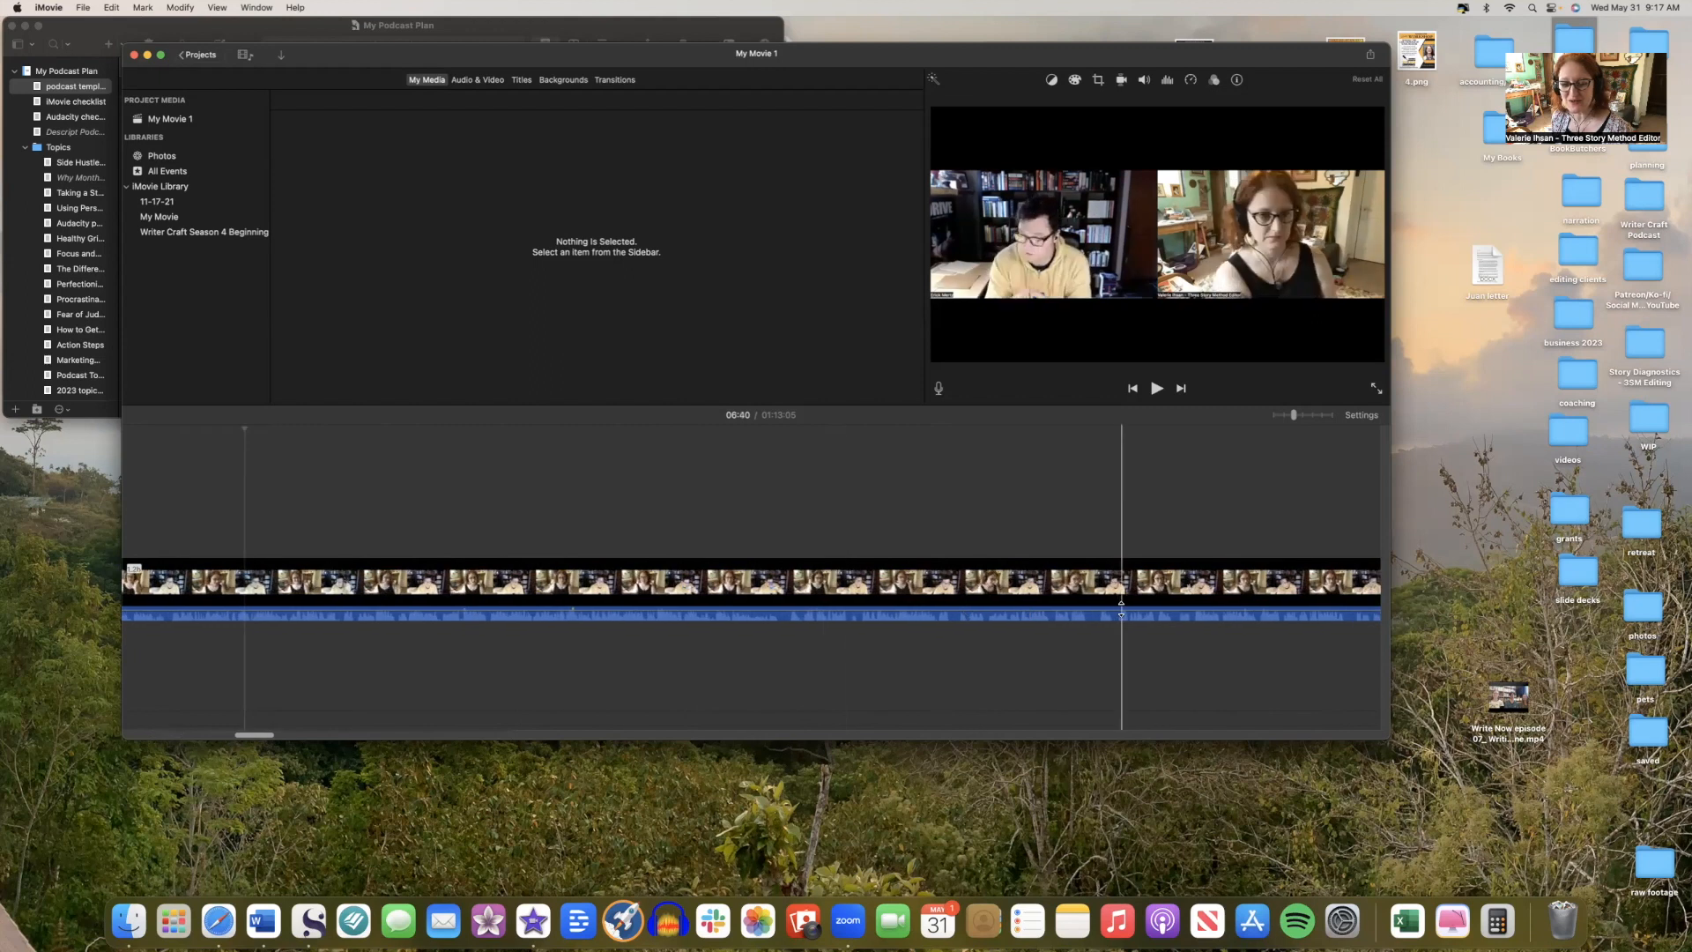
pyautogui.press('space')
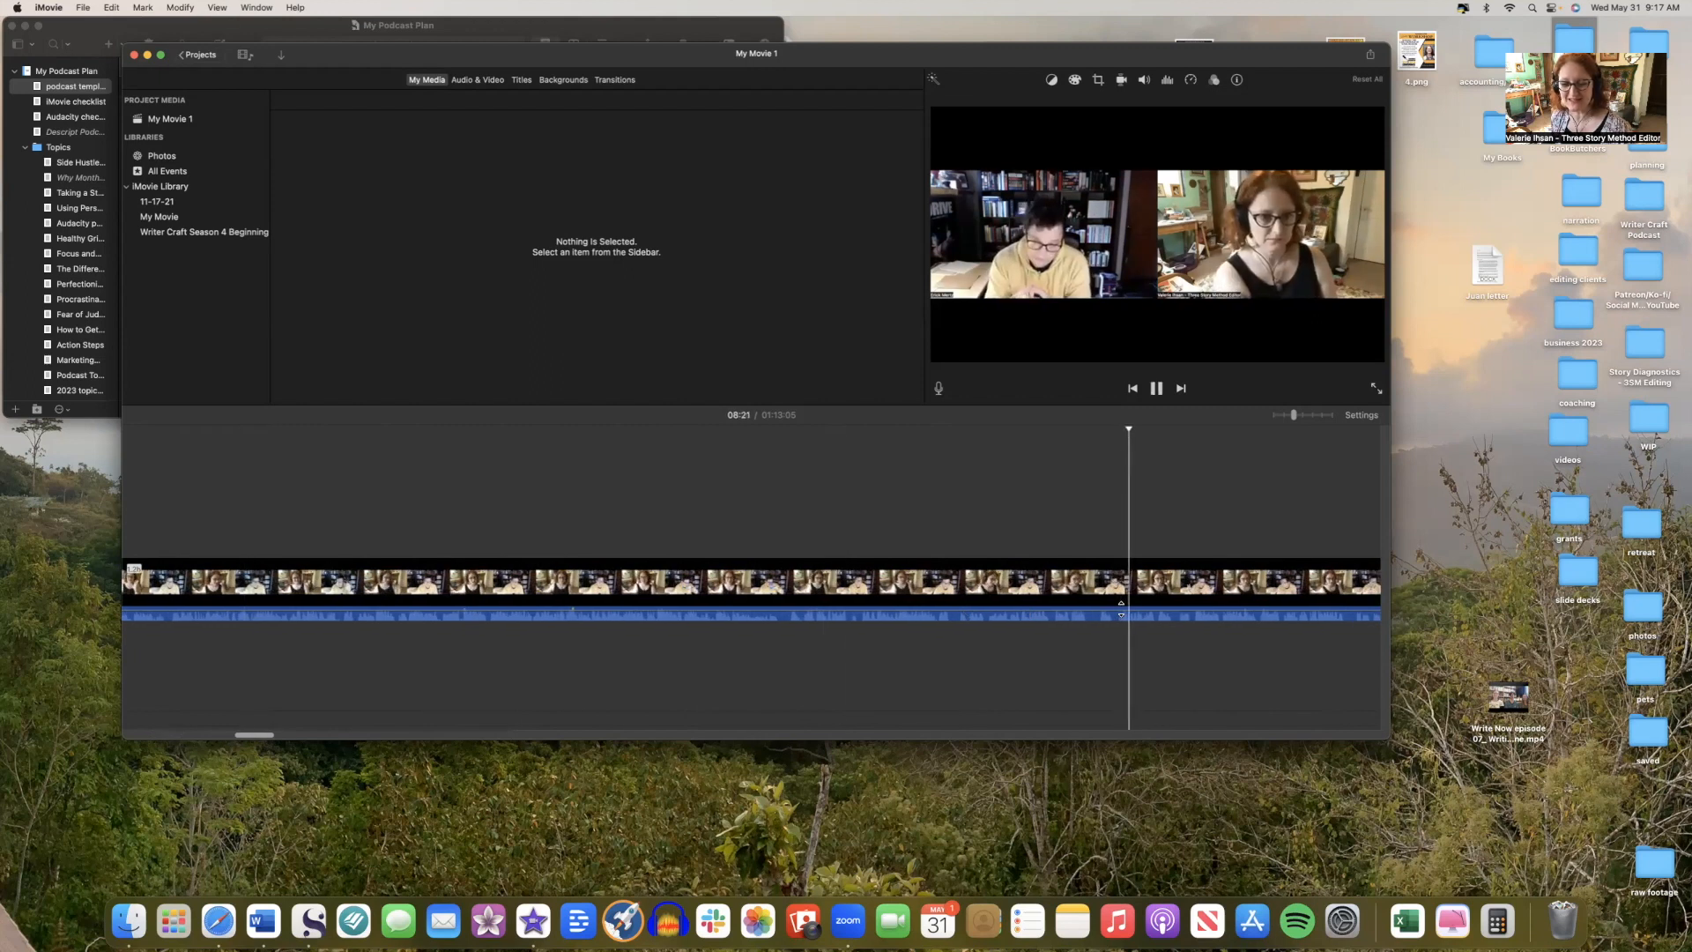
pyautogui.press('space')
pyautogui.hscroll(5, 1121, 609)
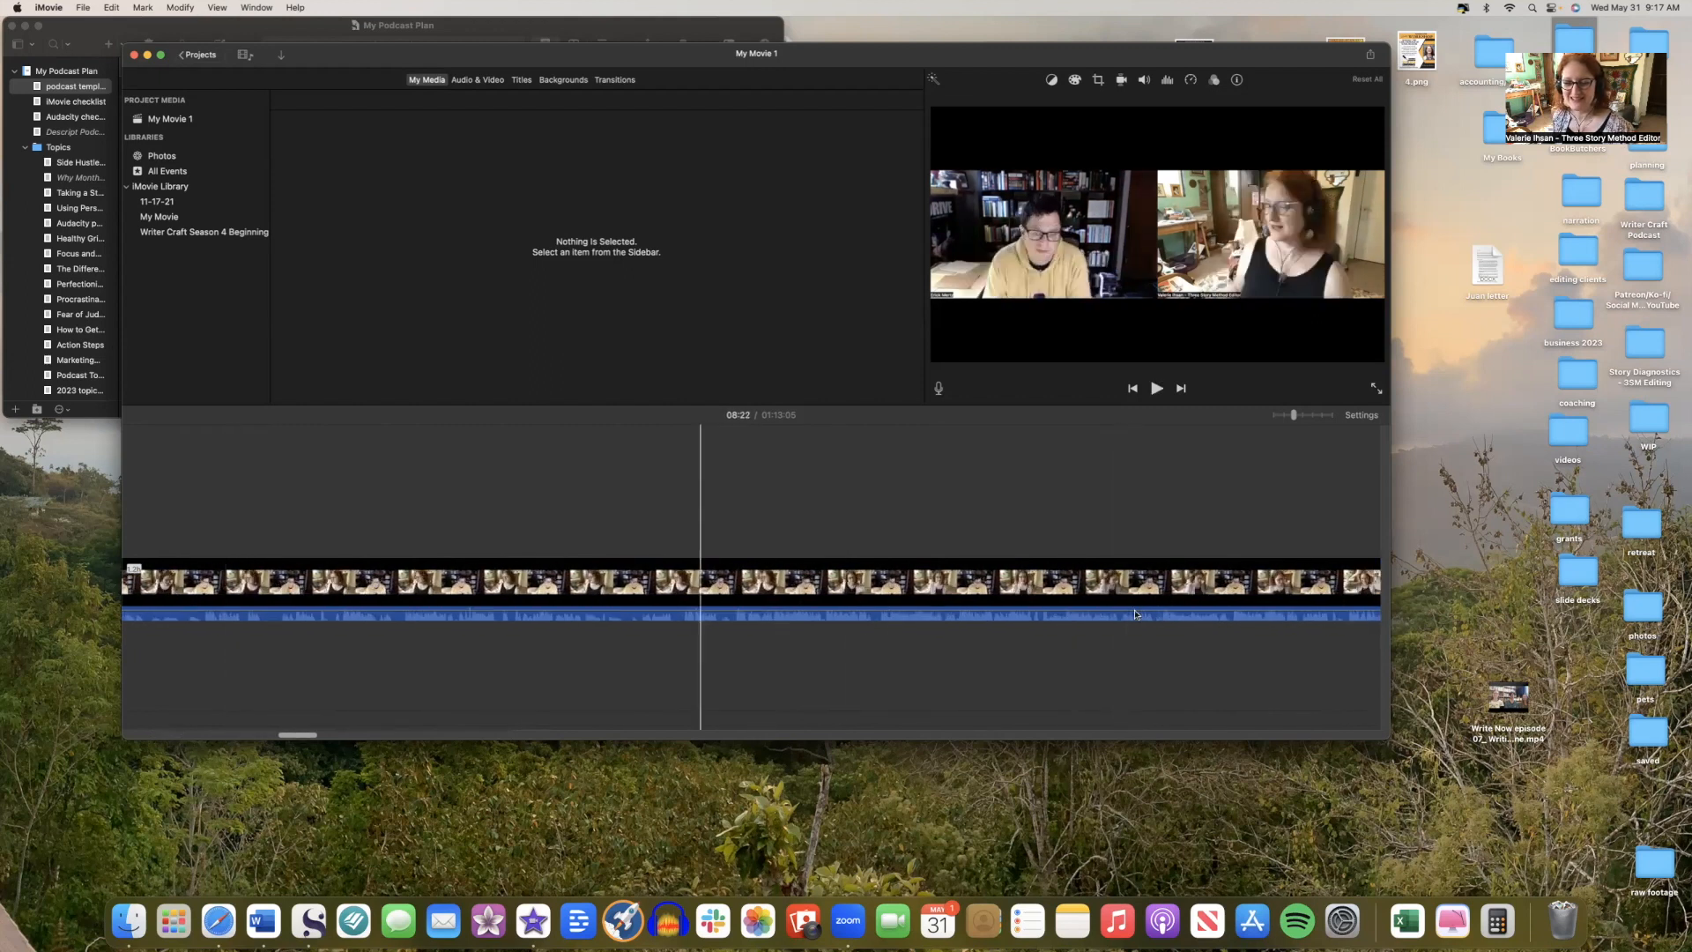
pyautogui.hscroll(8, 1135, 614)
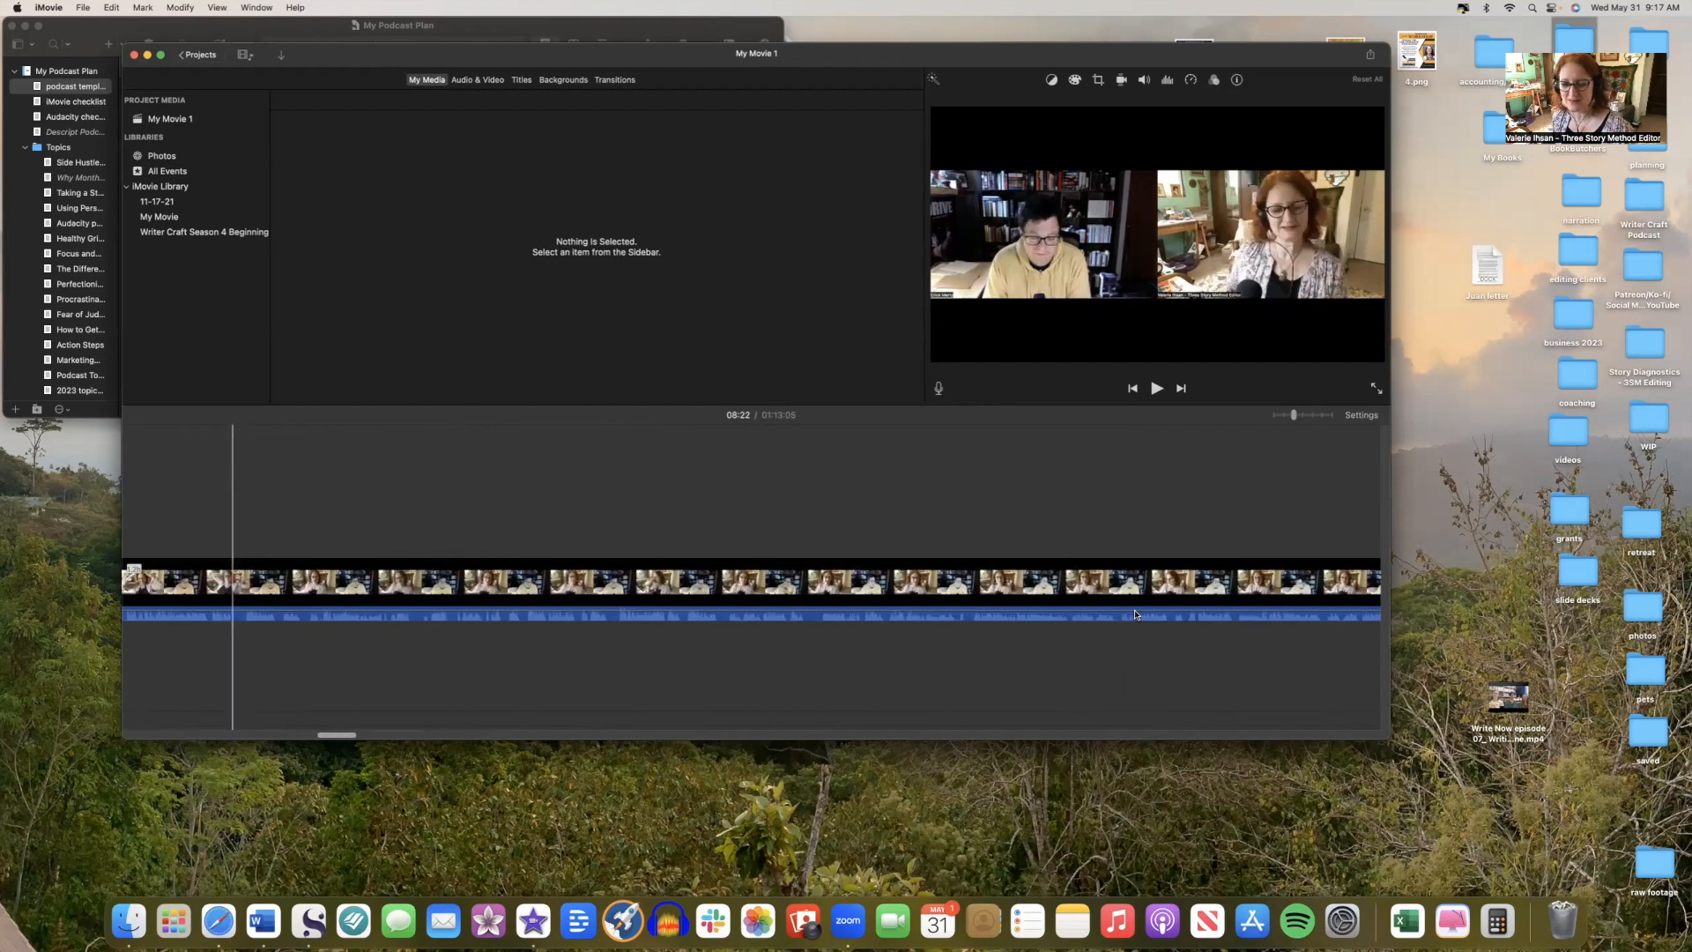
pyautogui.press('space')
pyautogui.press('space')
pyautogui.hscroll(6, 1138, 616)
pyautogui.hscroll(8, 1137, 616)
pyautogui.hscroll(1, 1138, 616)
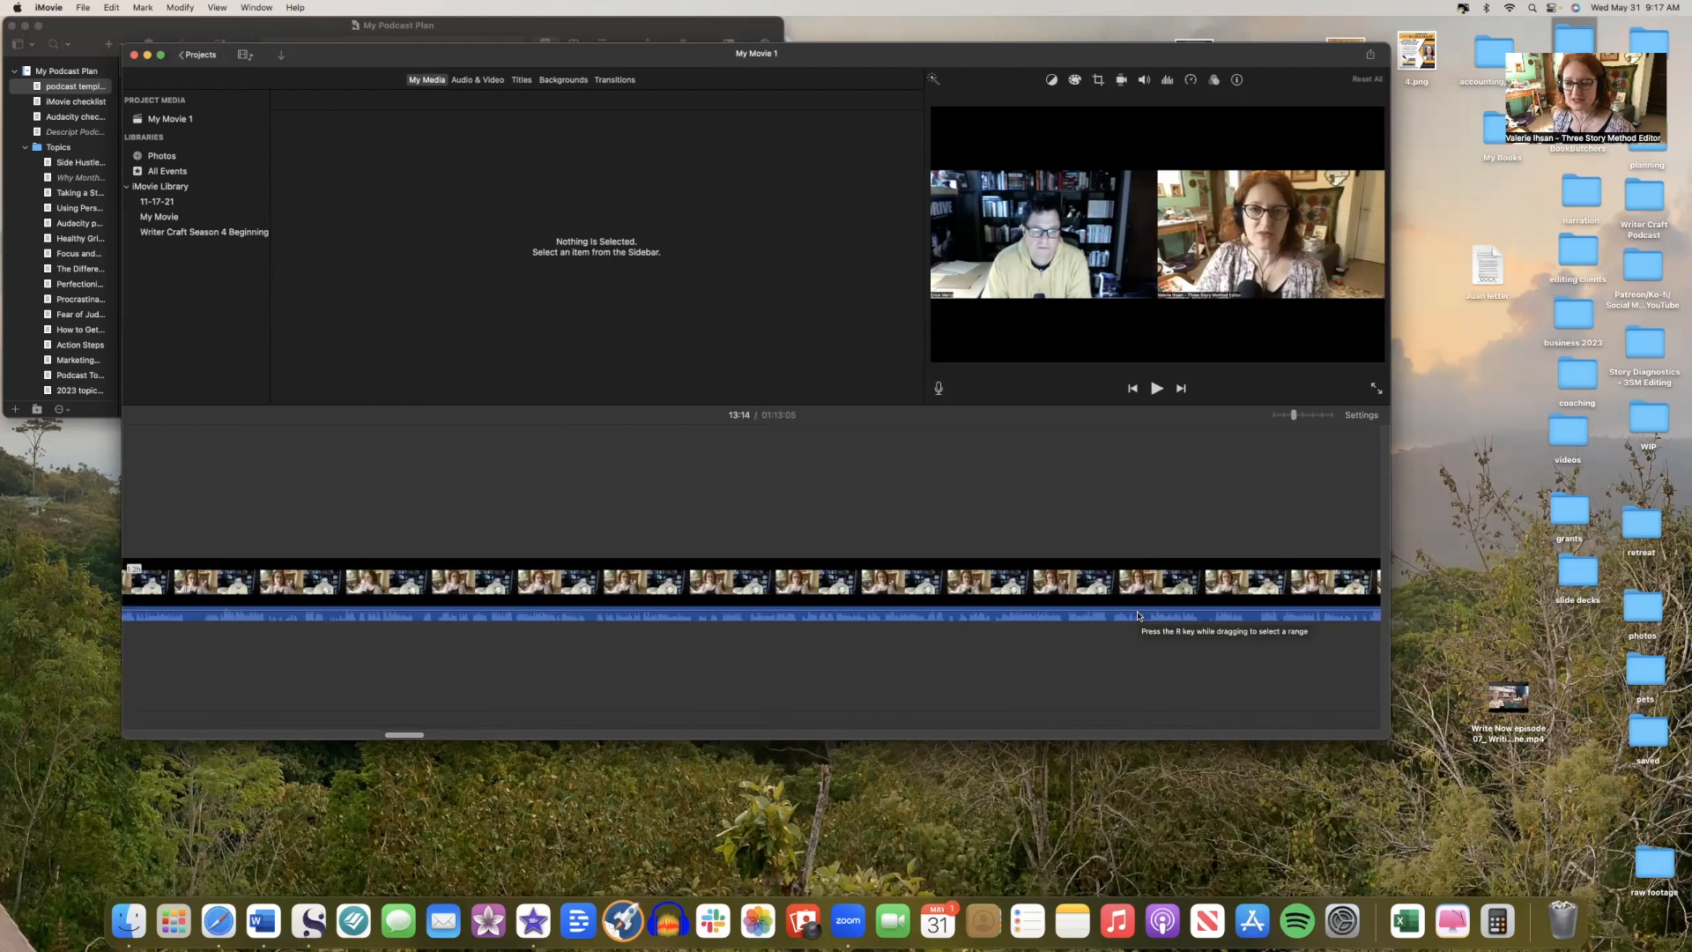
pyautogui.hscroll(3, 1128, 608)
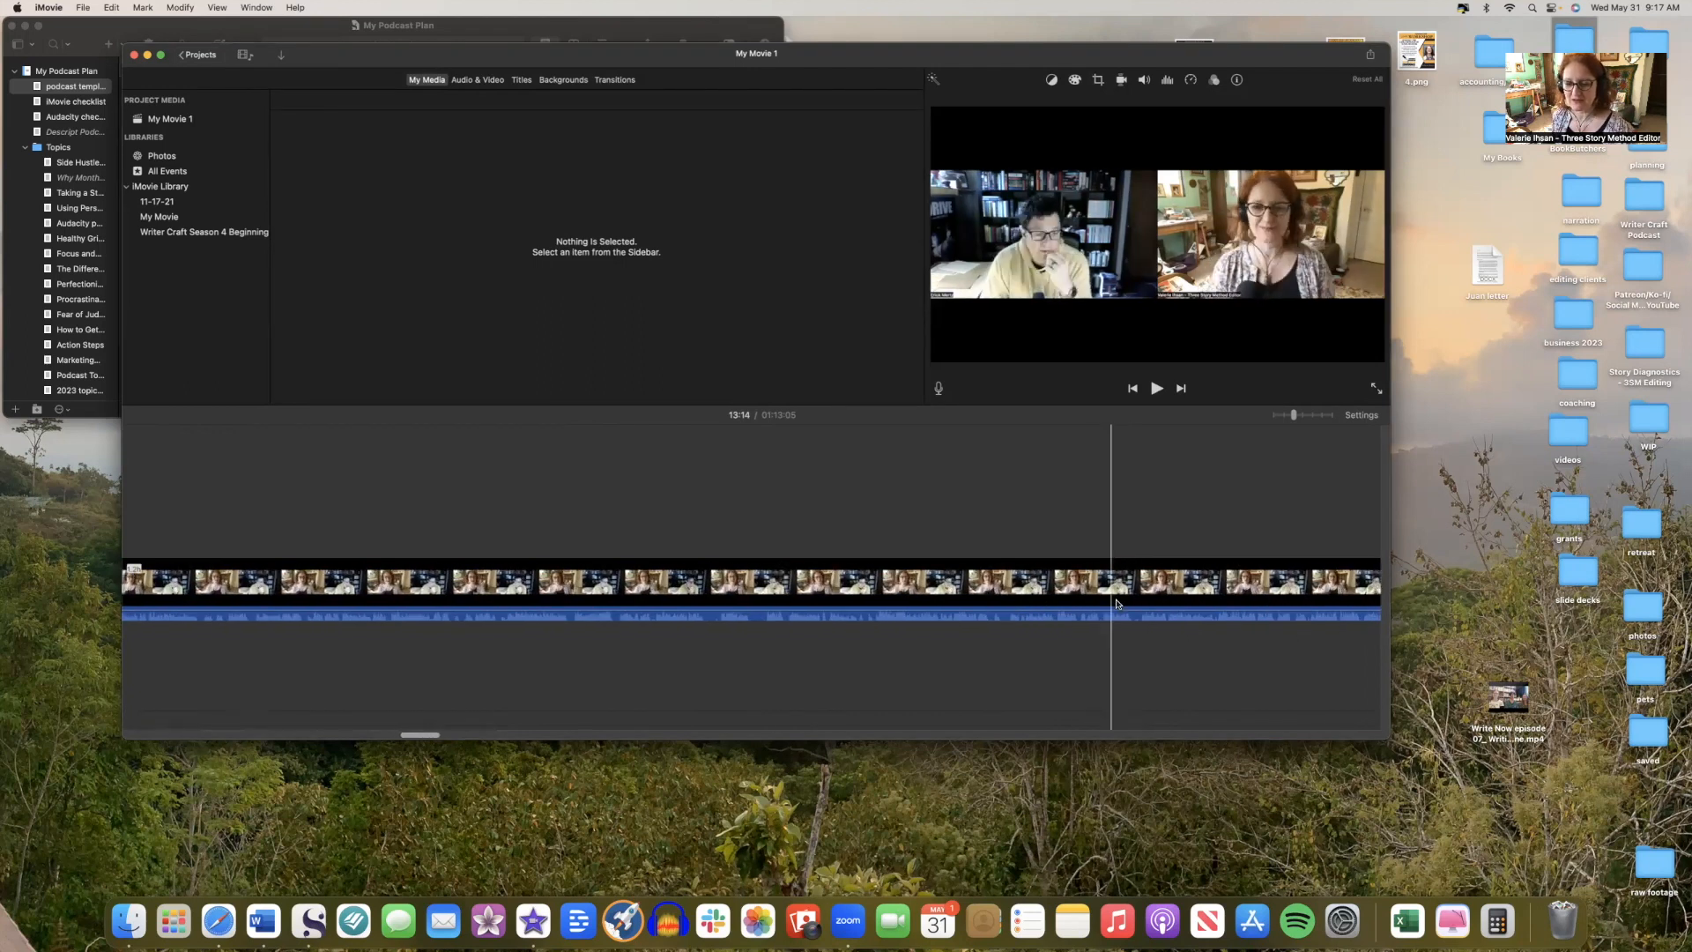
pyautogui.hscroll(2, 1116, 605)
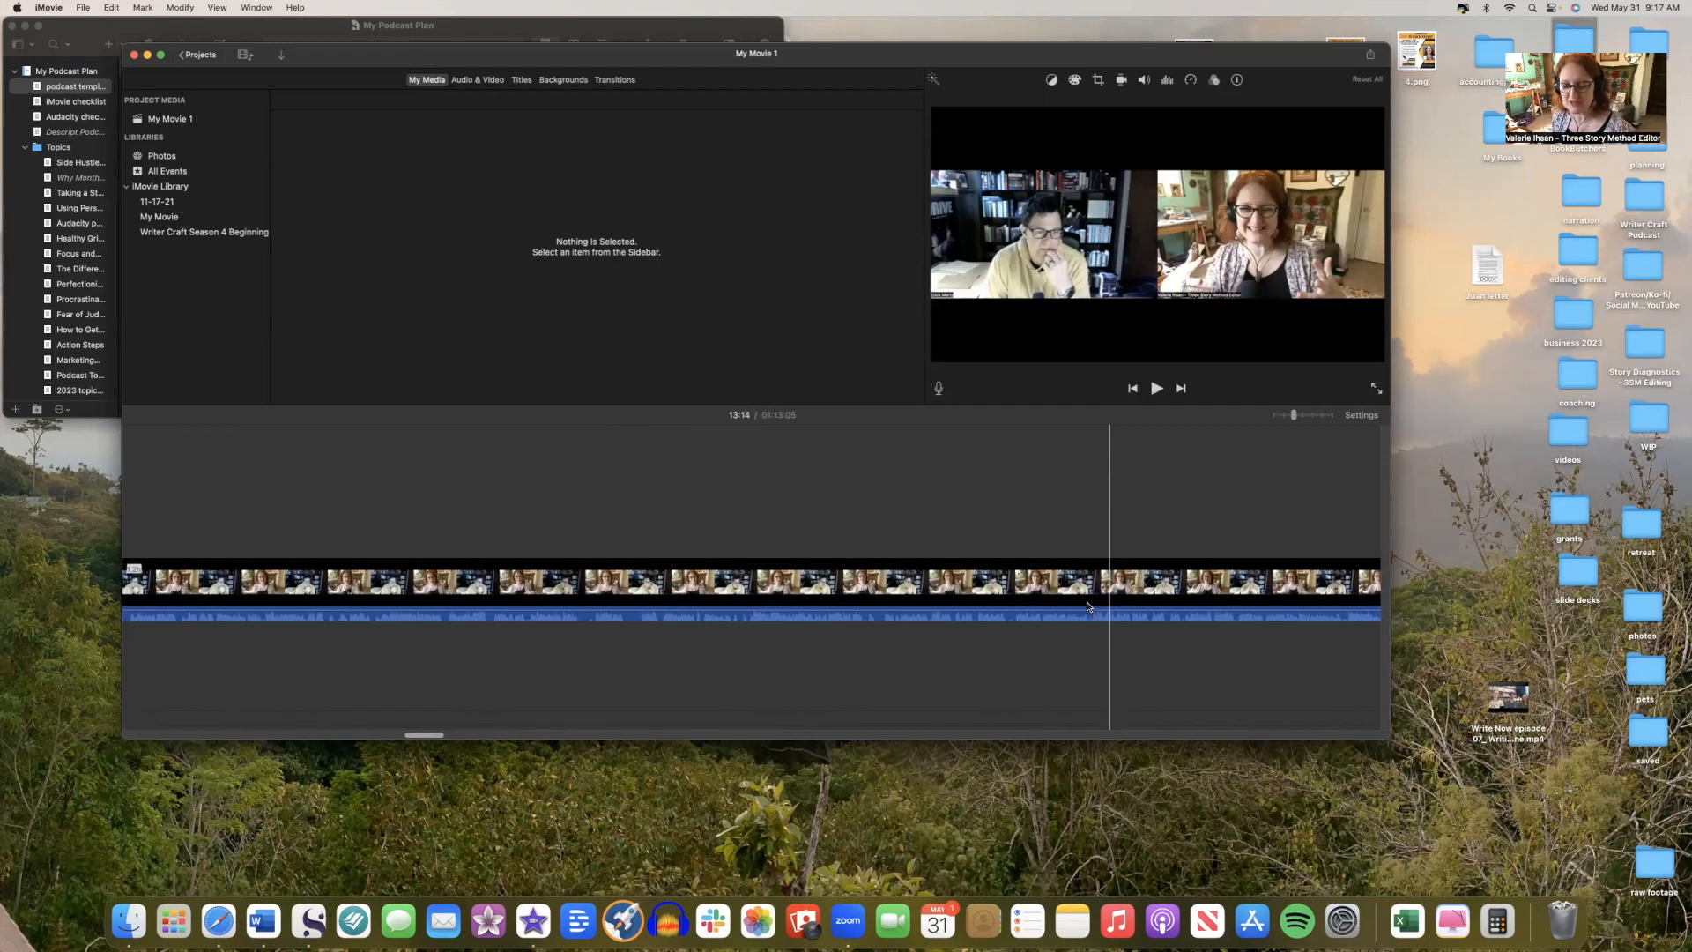
pyautogui.hscroll(2, 1098, 601)
pyautogui.hscroll(1, 1096, 598)
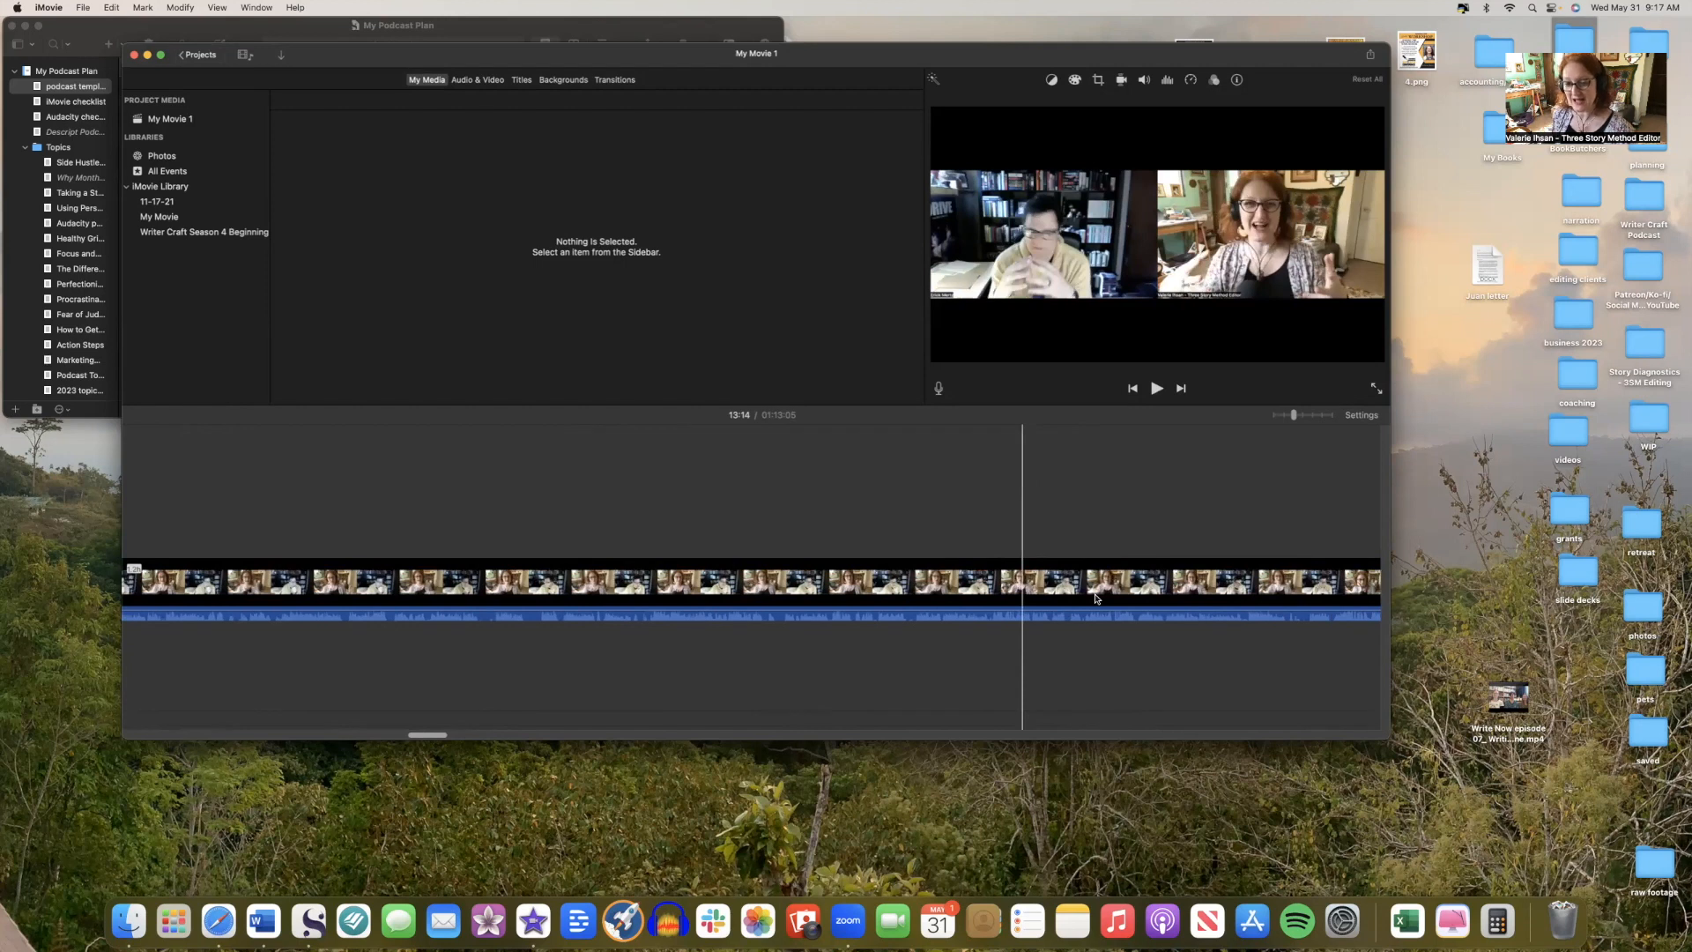
# Split the clip at 30:46, delete everything before the cut, and play the first few seconds of the new opening.
pyautogui.hscroll(10, 1101, 608)
pyautogui.click(1111, 621)
pyautogui.press('space')
pyautogui.press('super+minus')
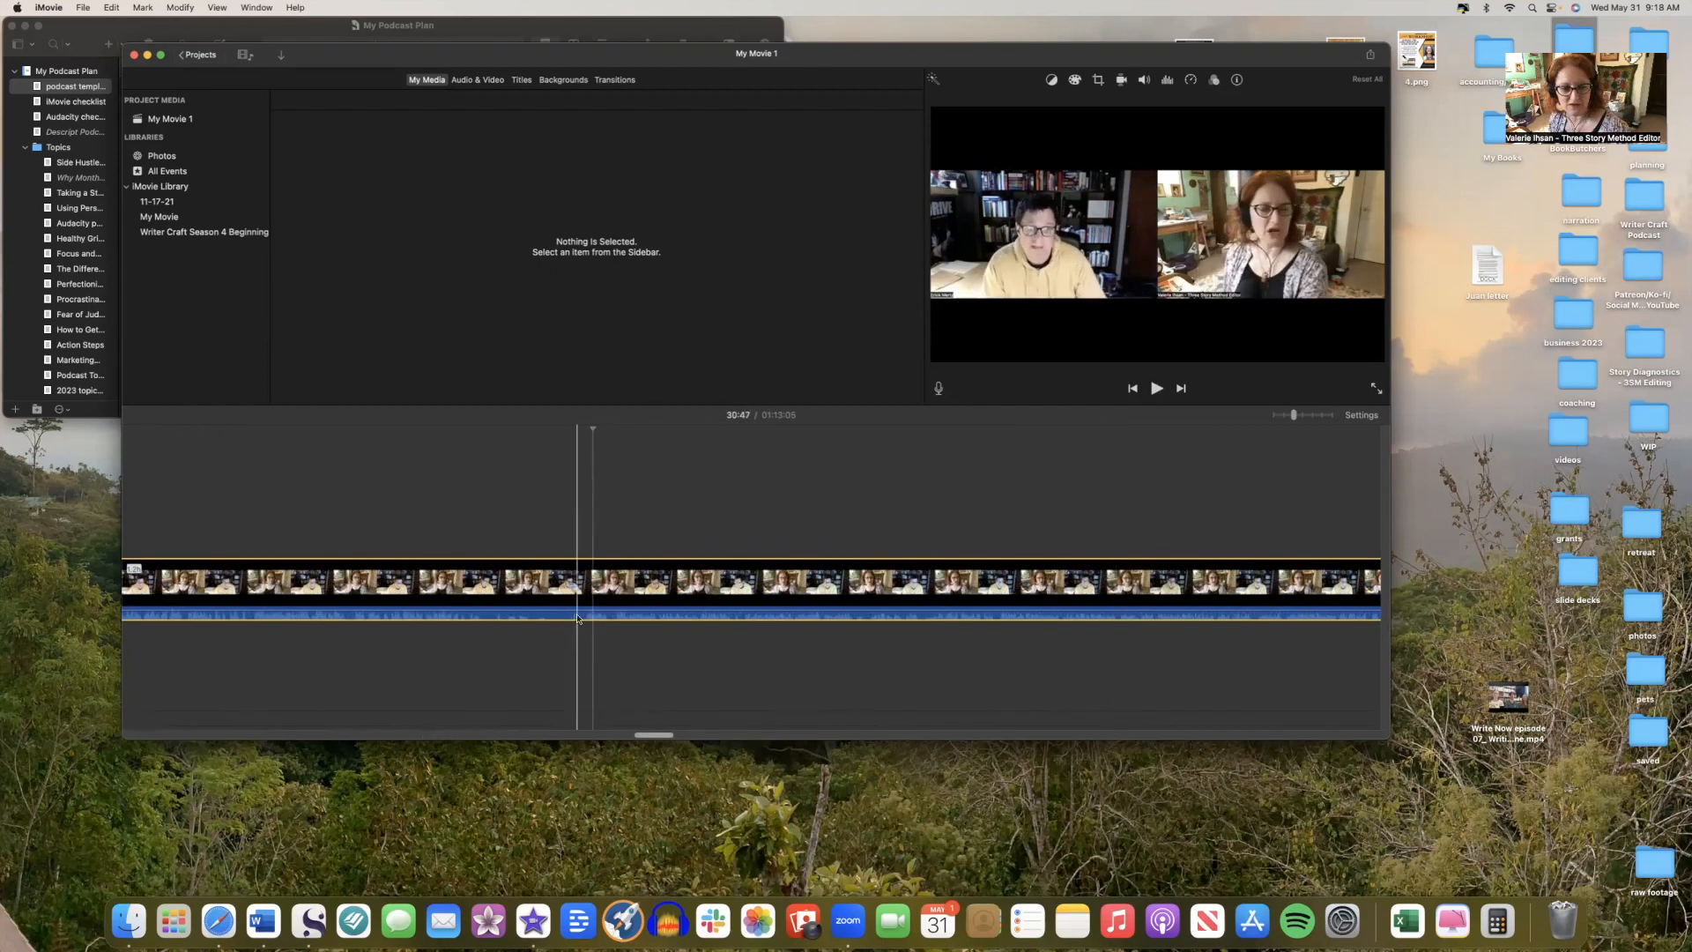
pyautogui.click(582, 621)
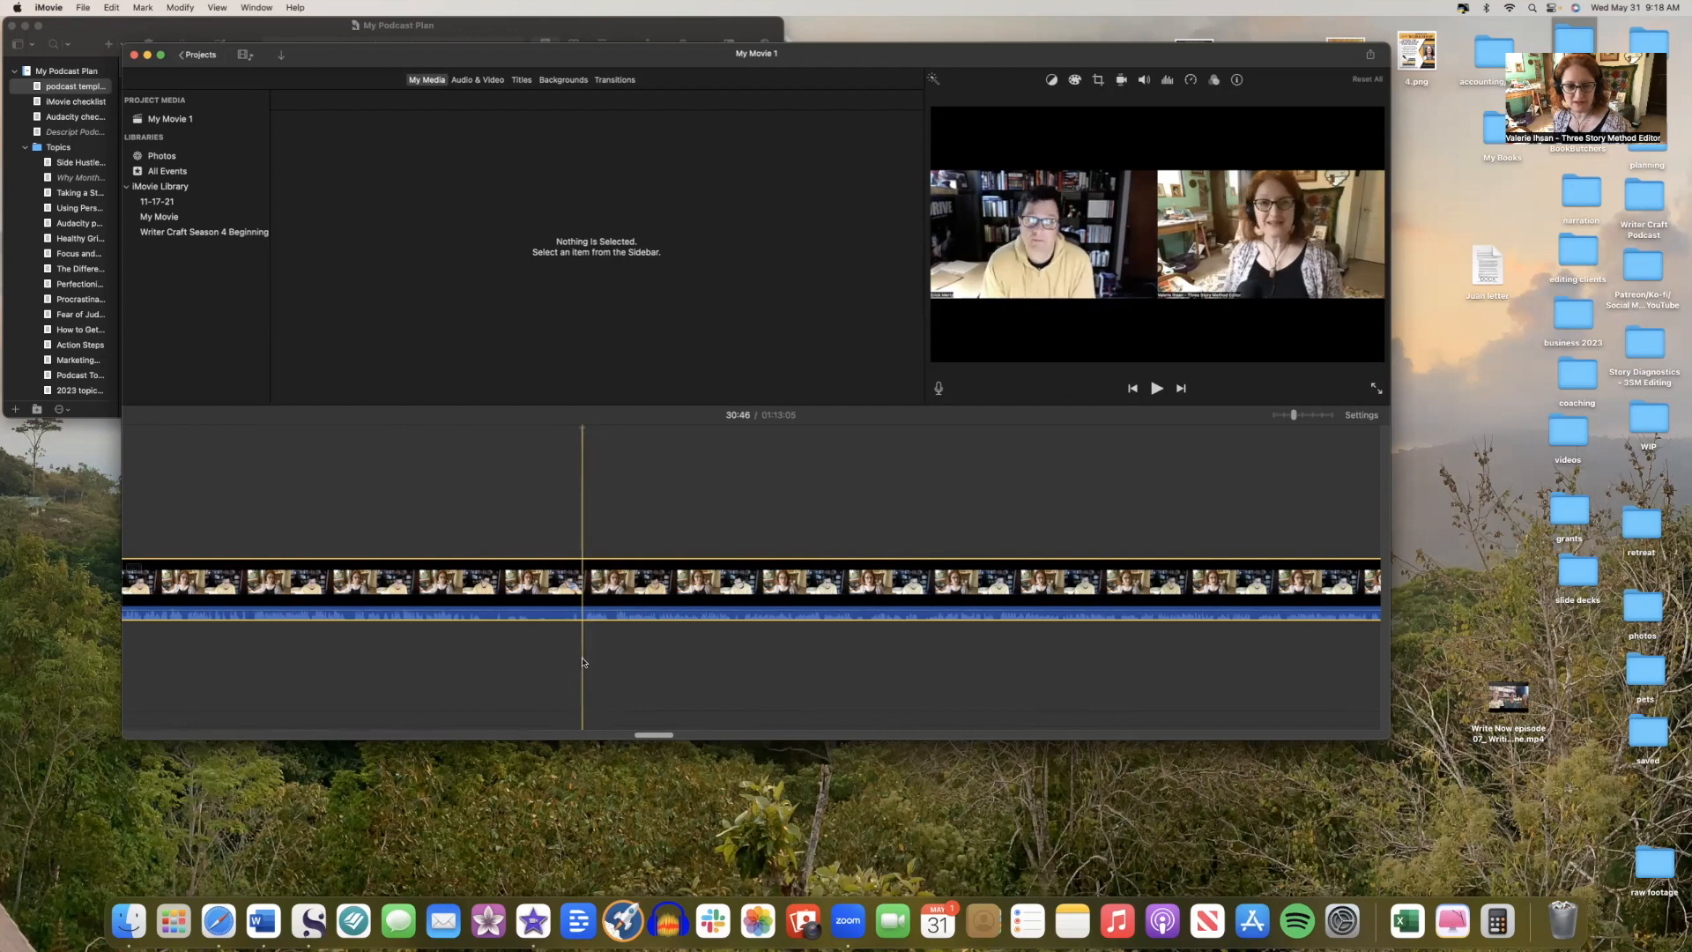
pyautogui.click(188, 10)
pyautogui.click(190, 121)
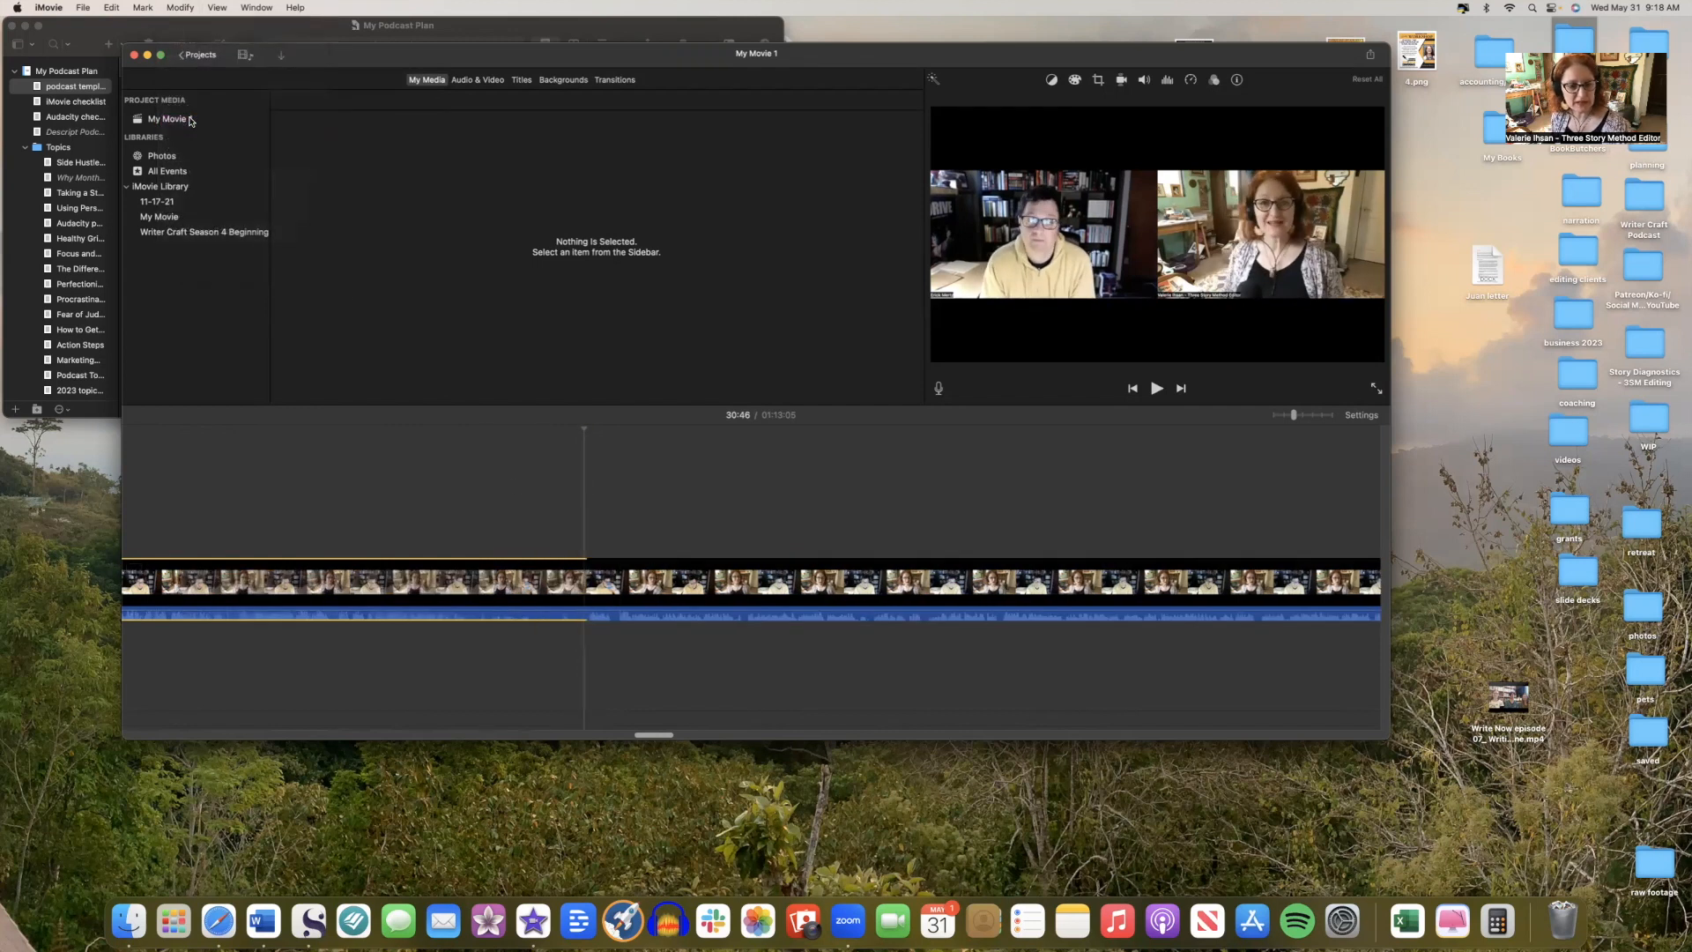
pyautogui.press('Delete')
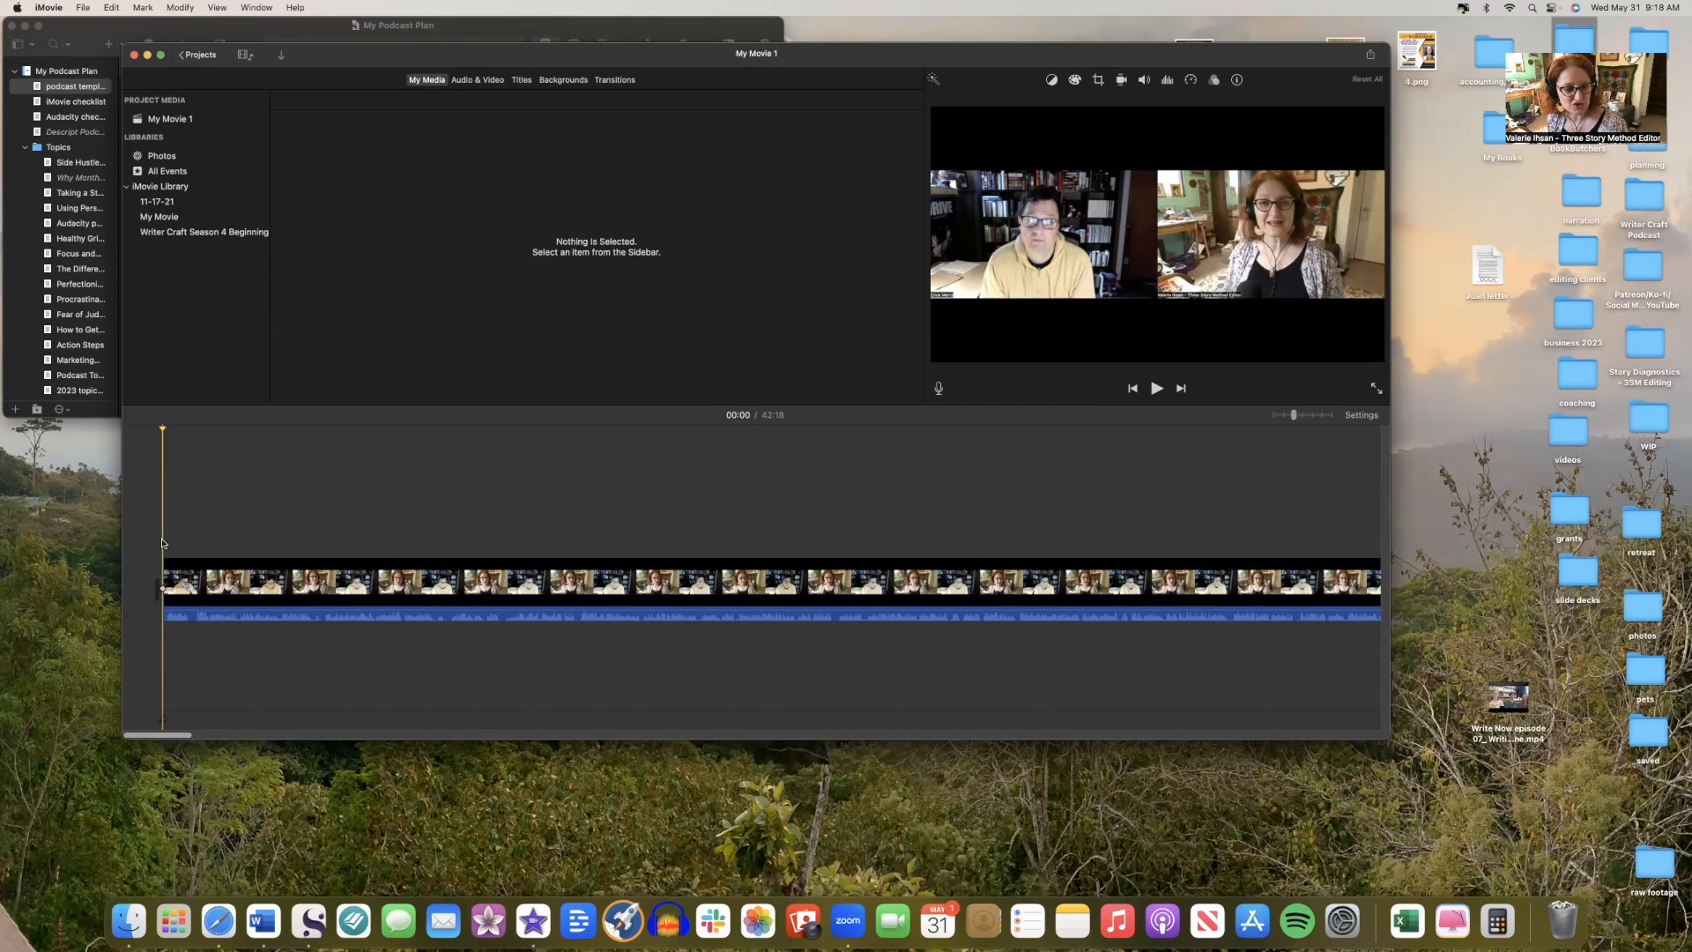
pyautogui.press('space')
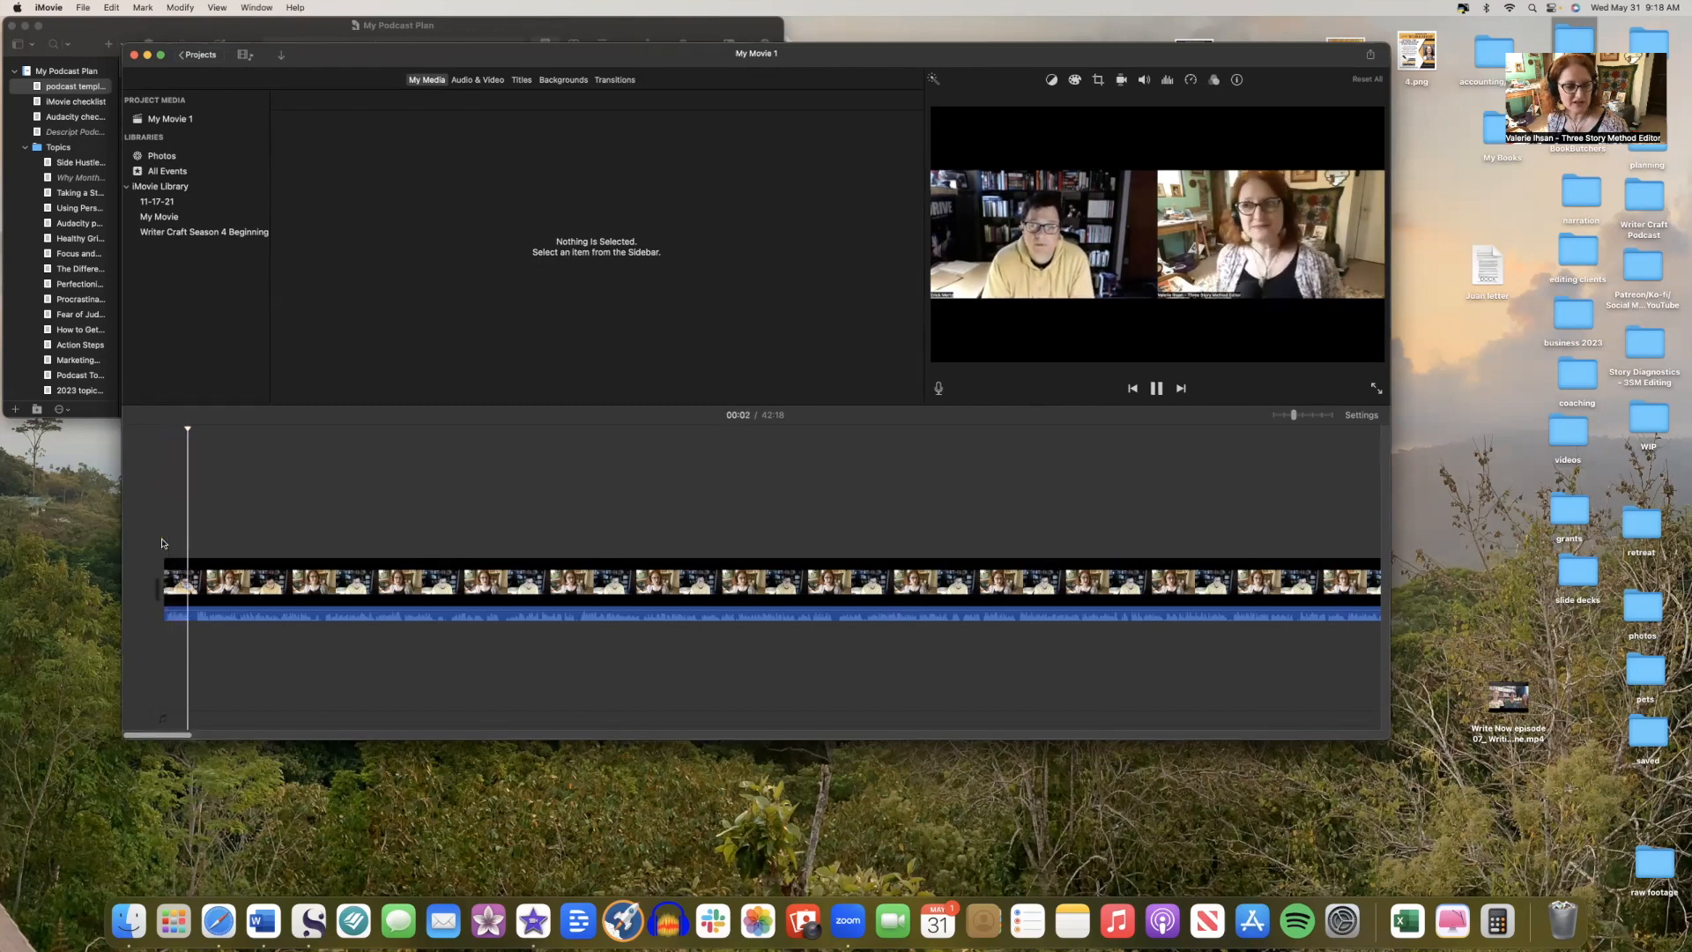
pyautogui.press('space')
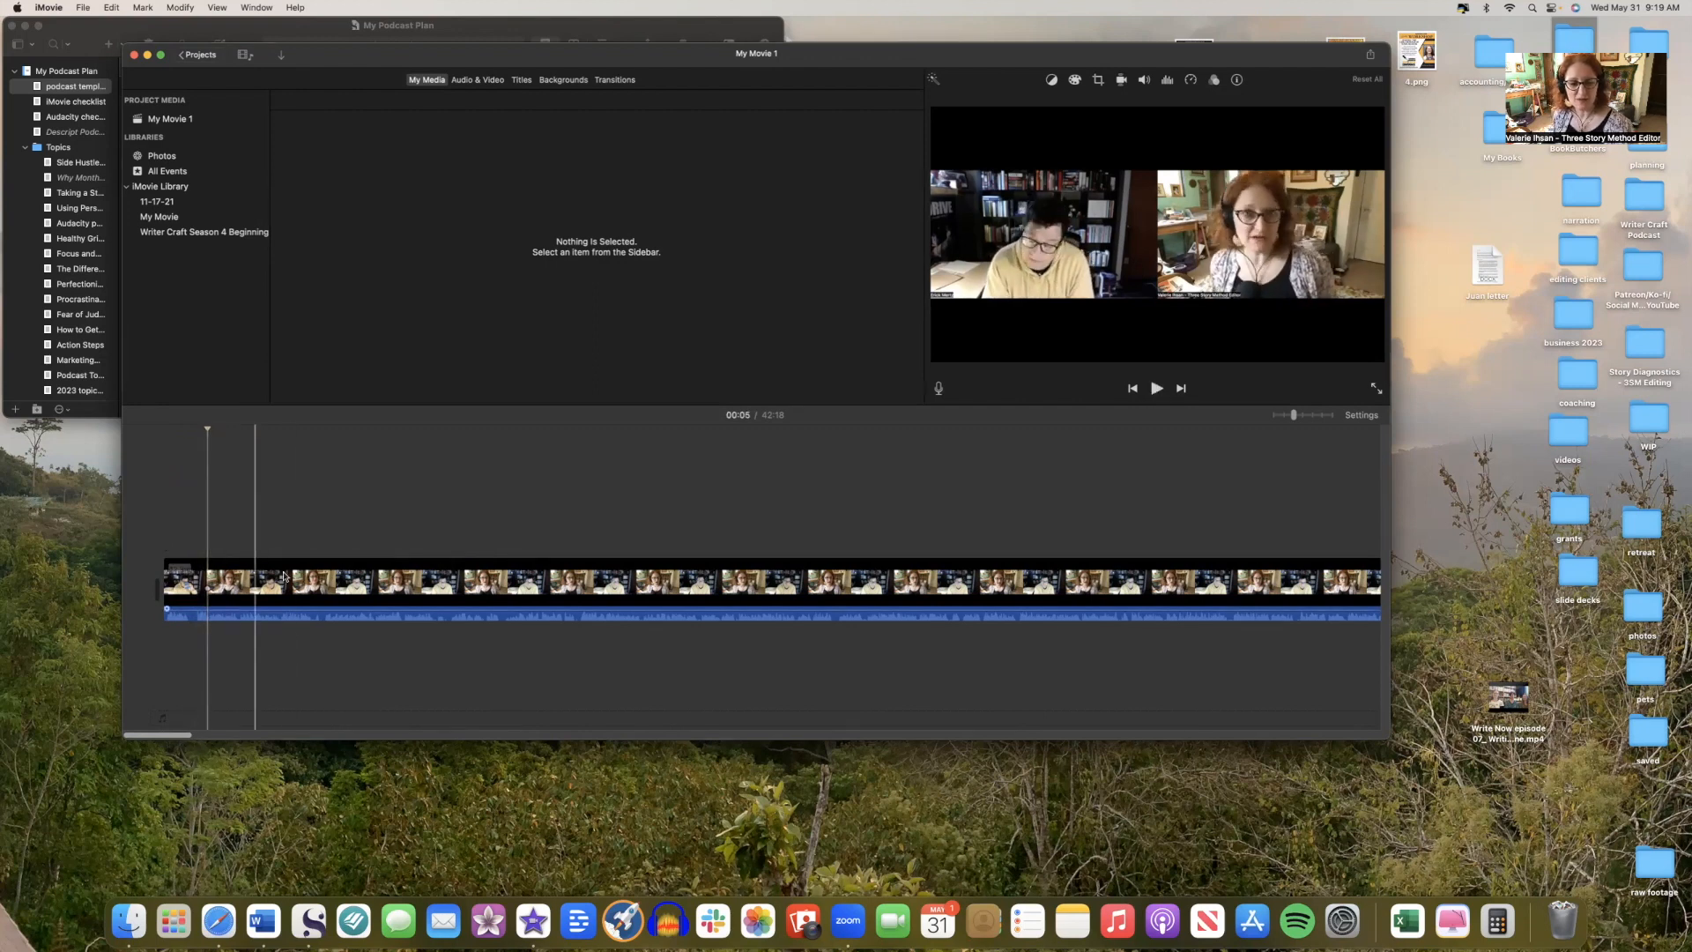
# Go to the end of the recording and play short bits of its last seconds to find where the podcast should end.
pyautogui.hscroll(15, 264, 652)
pyautogui.hscroll(5, 279, 667)
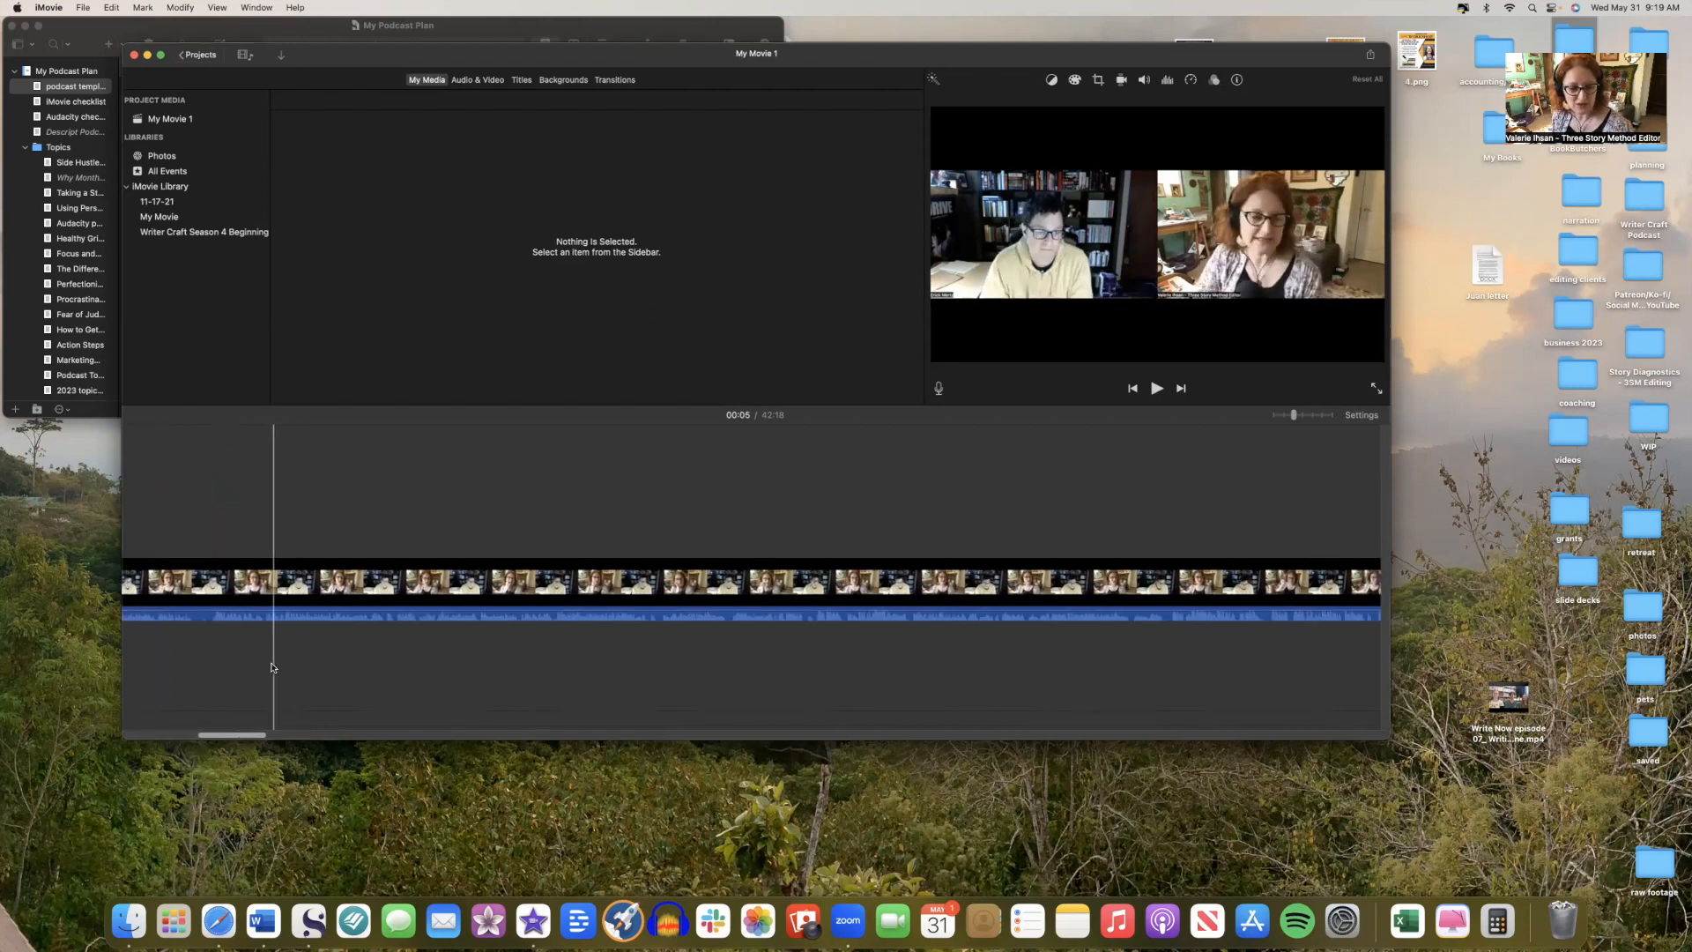
pyautogui.hscroll(15, 484, 742)
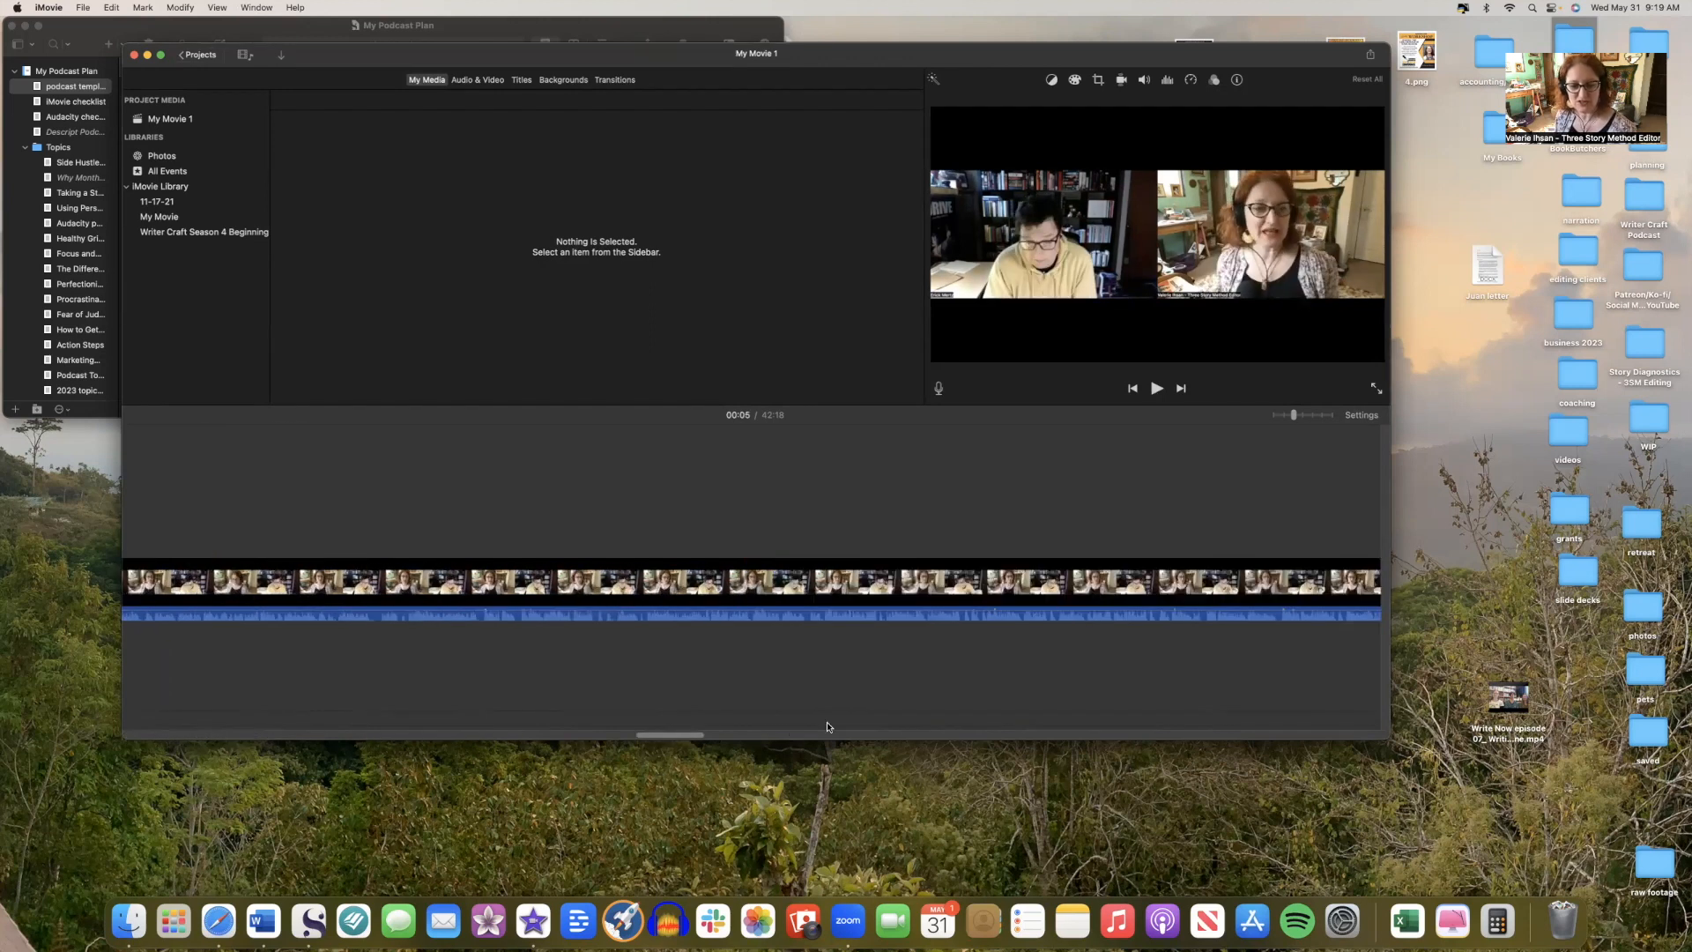
pyautogui.hscroll(5, 1306, 711)
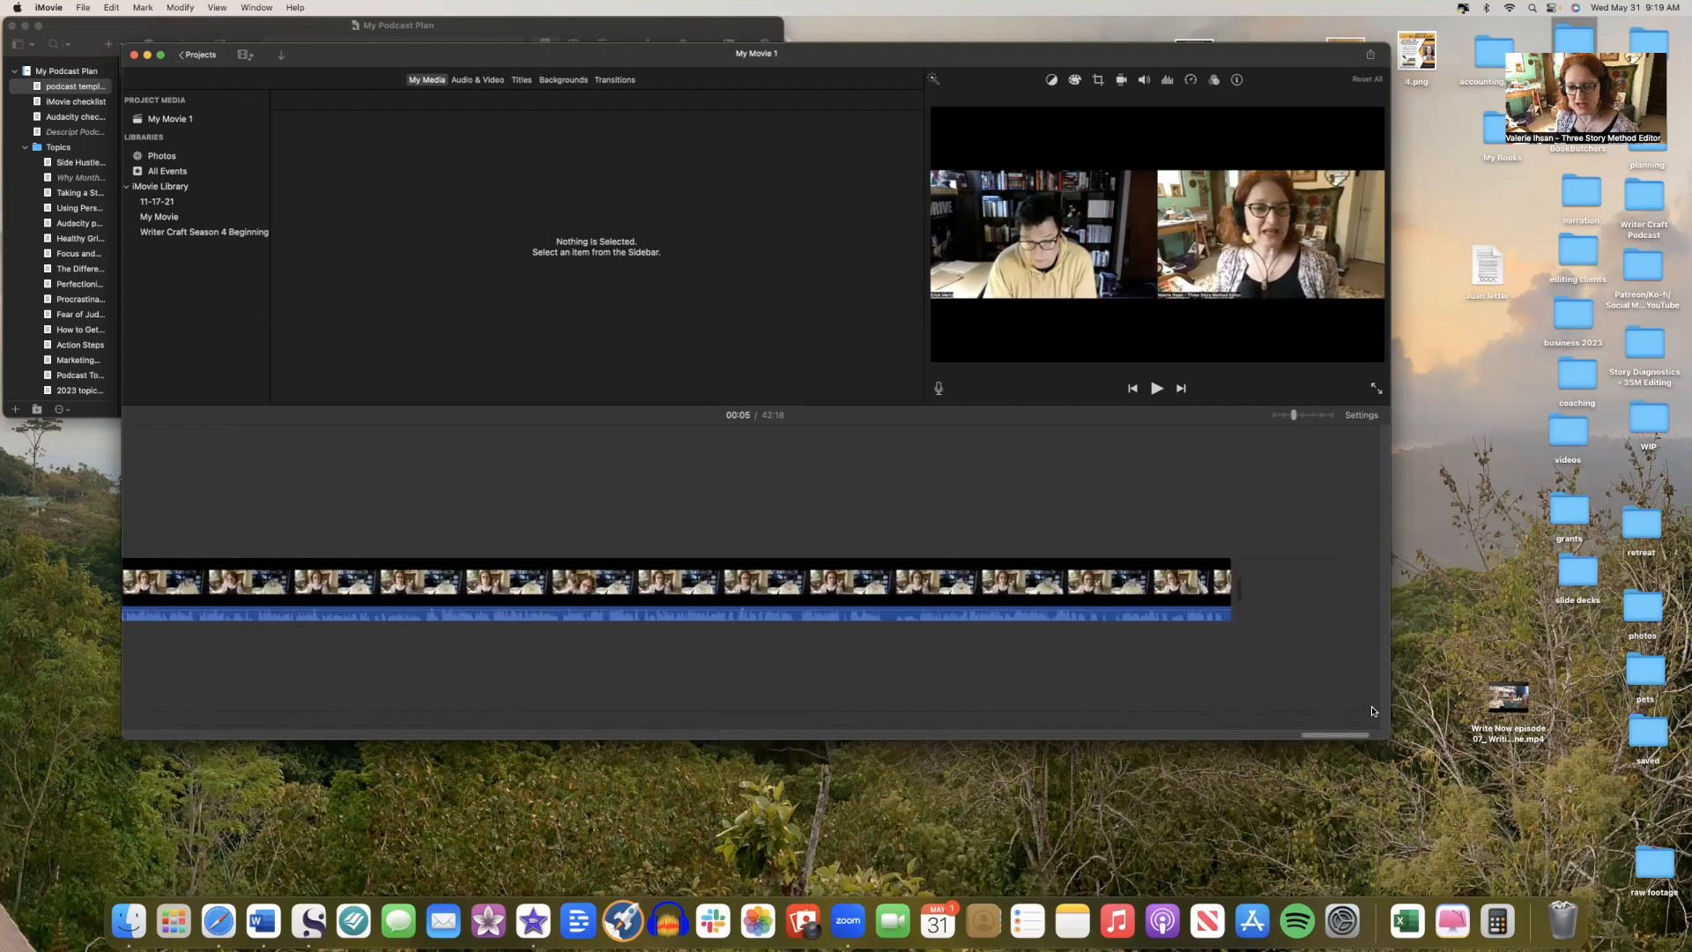
pyautogui.click(1275, 415)
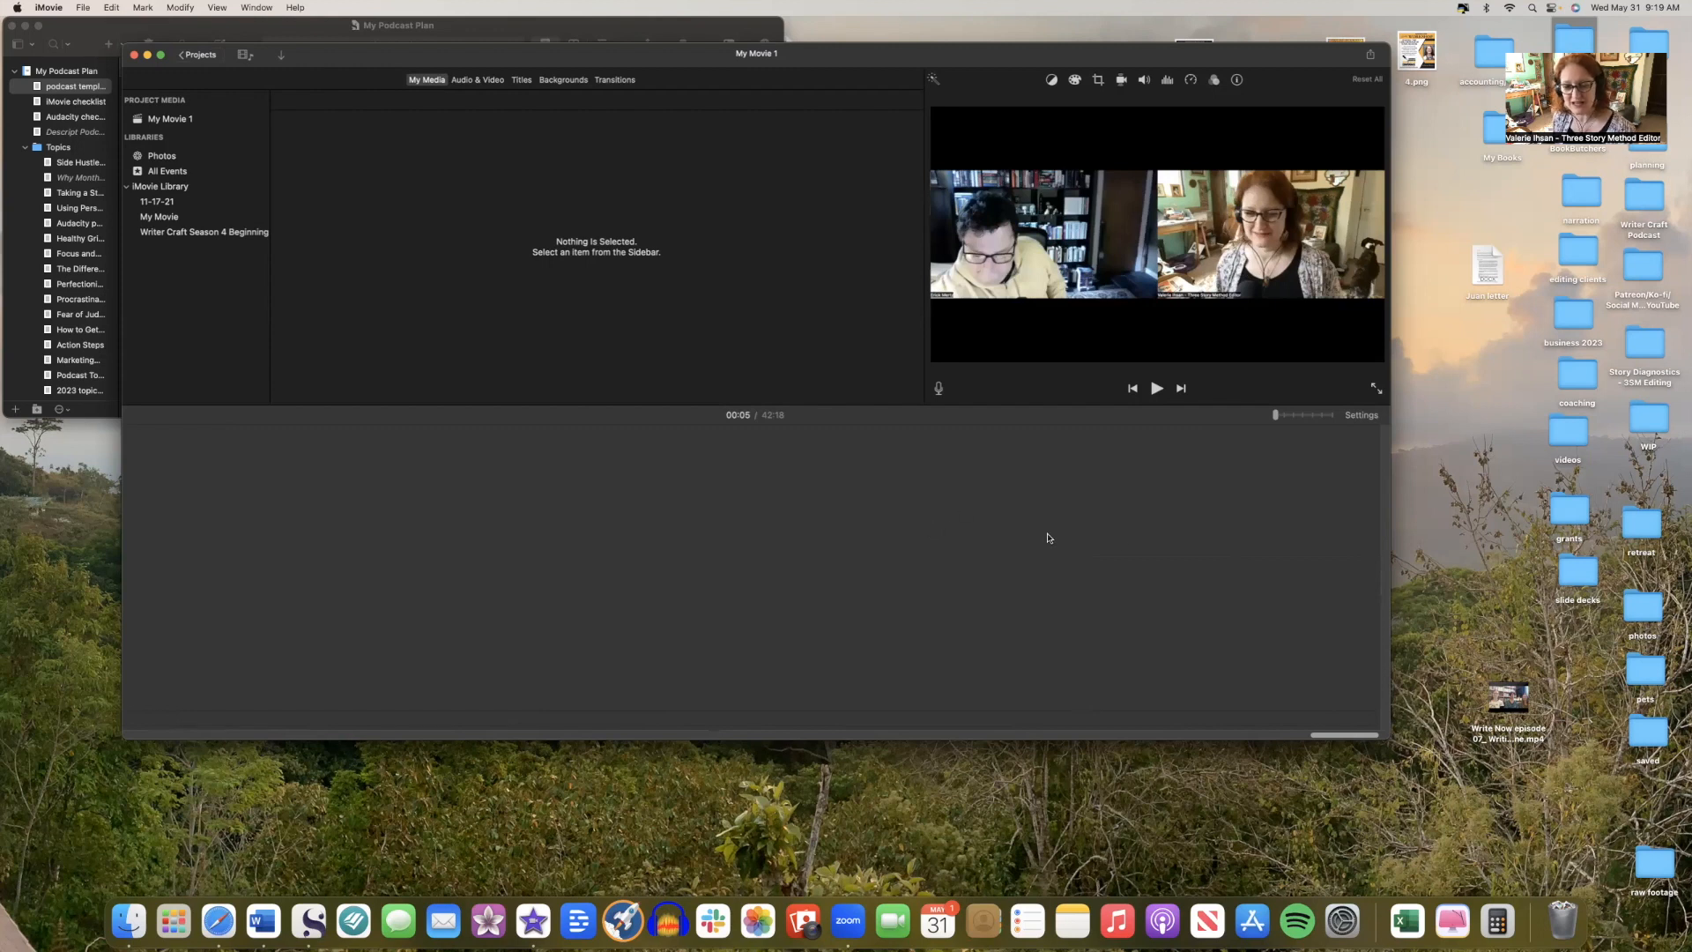
pyautogui.click(1311, 416)
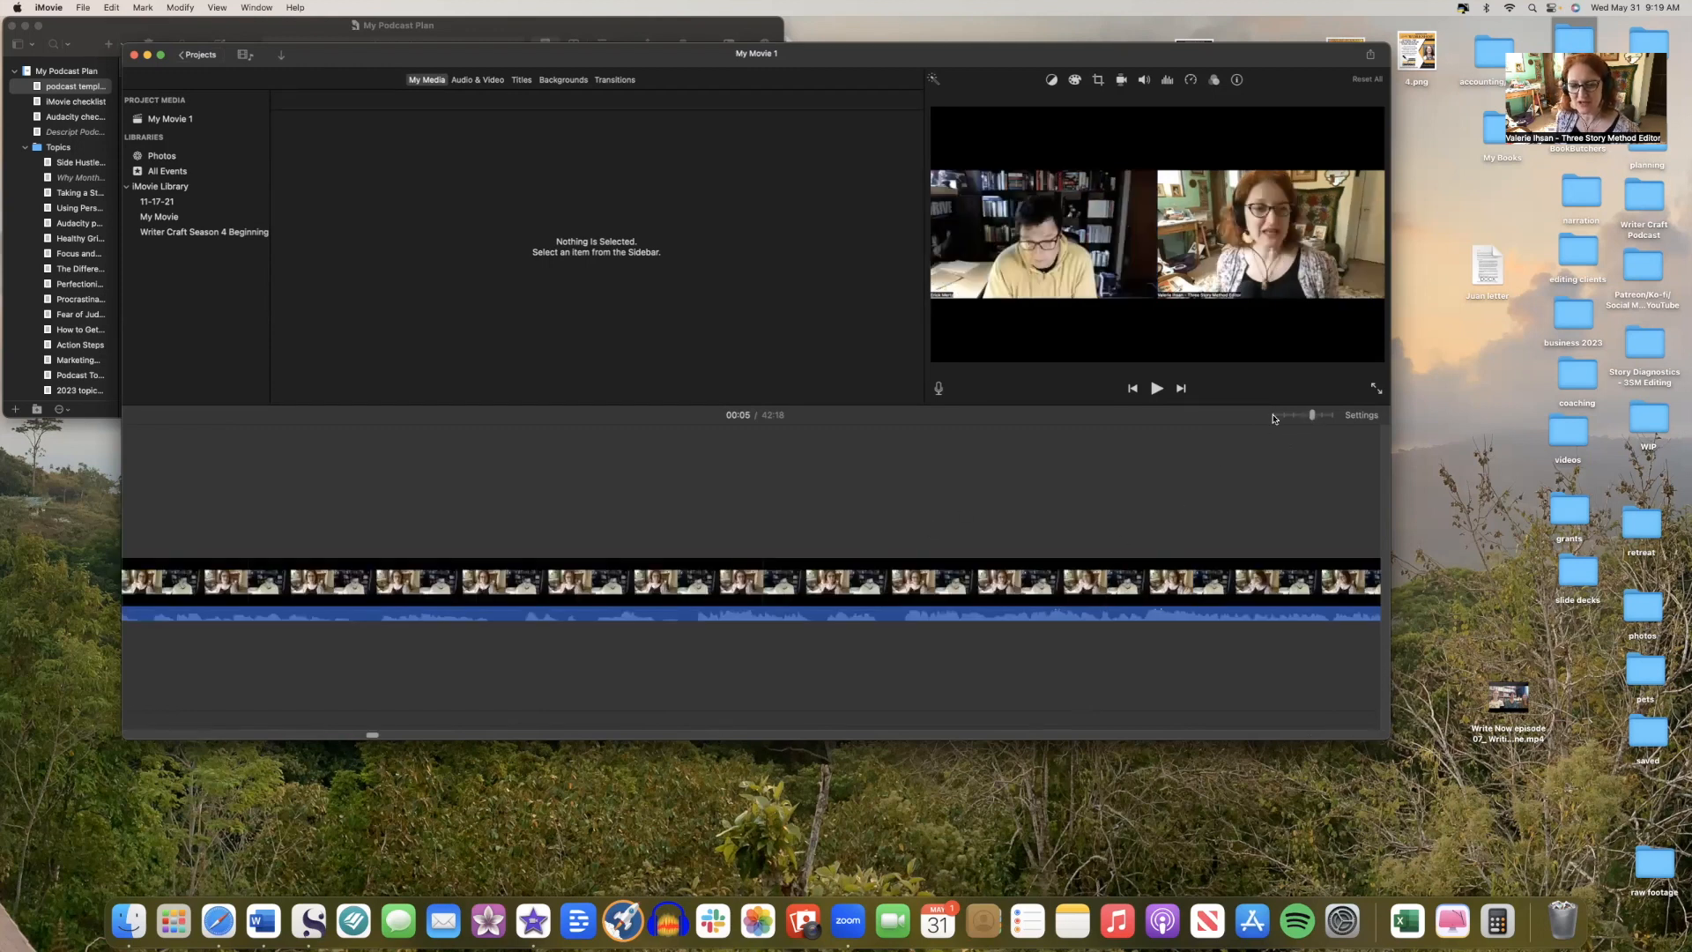
pyautogui.moveTo(367, 736); pyautogui.dragTo(1390, 709)
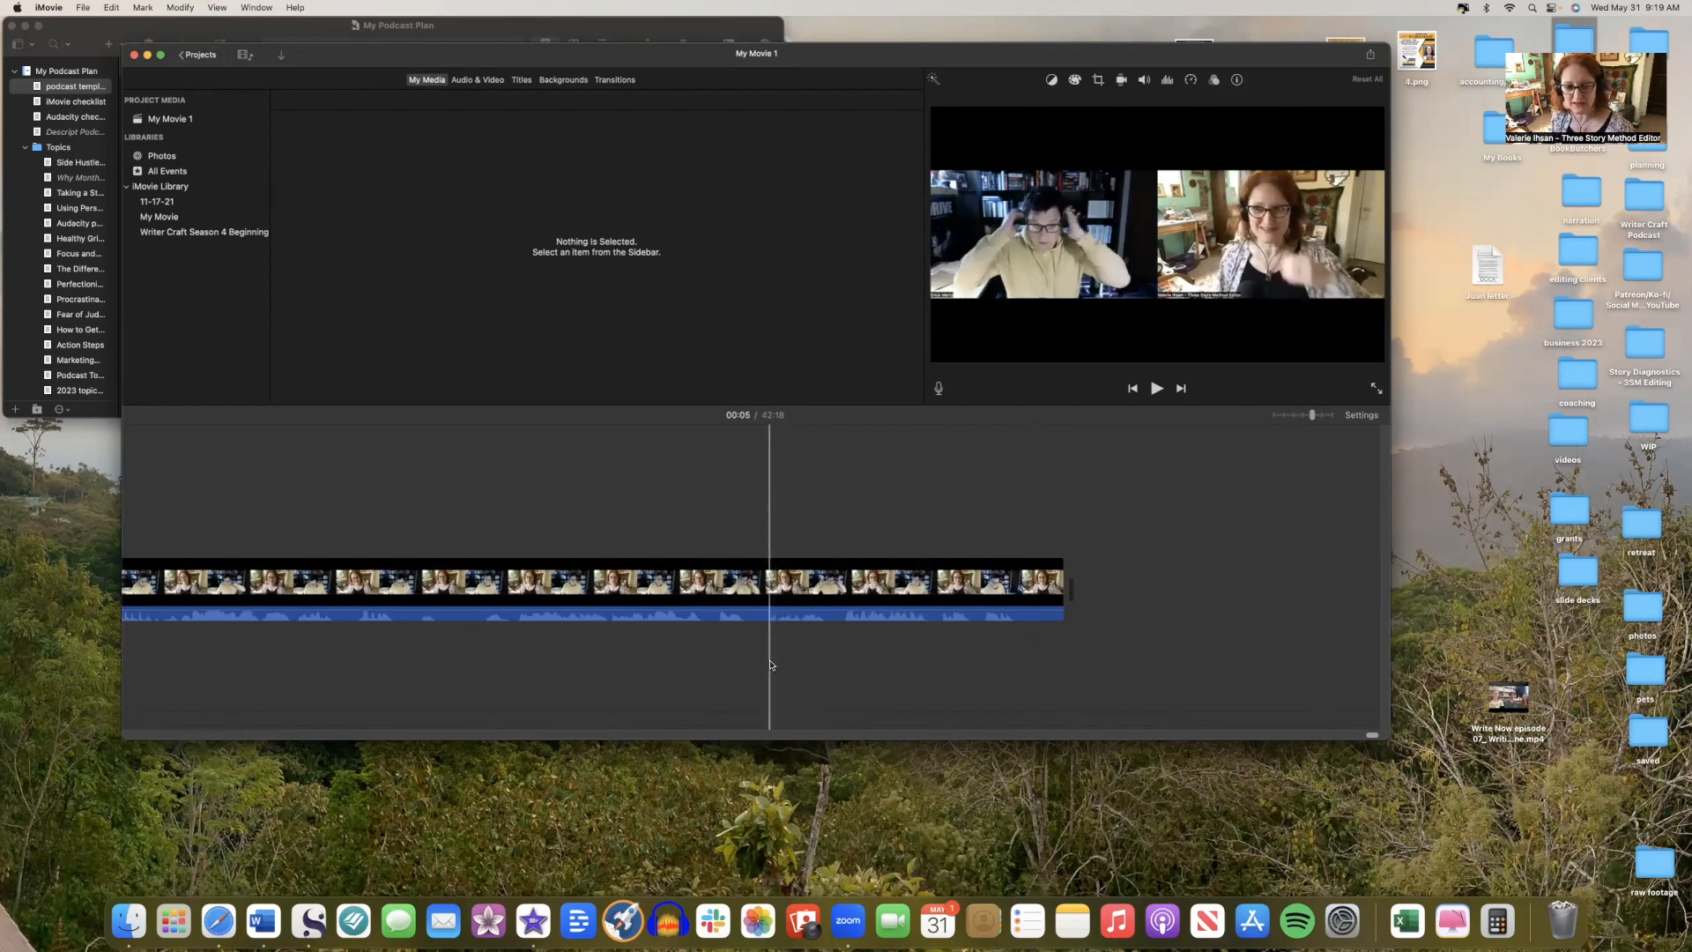
pyautogui.press('space')
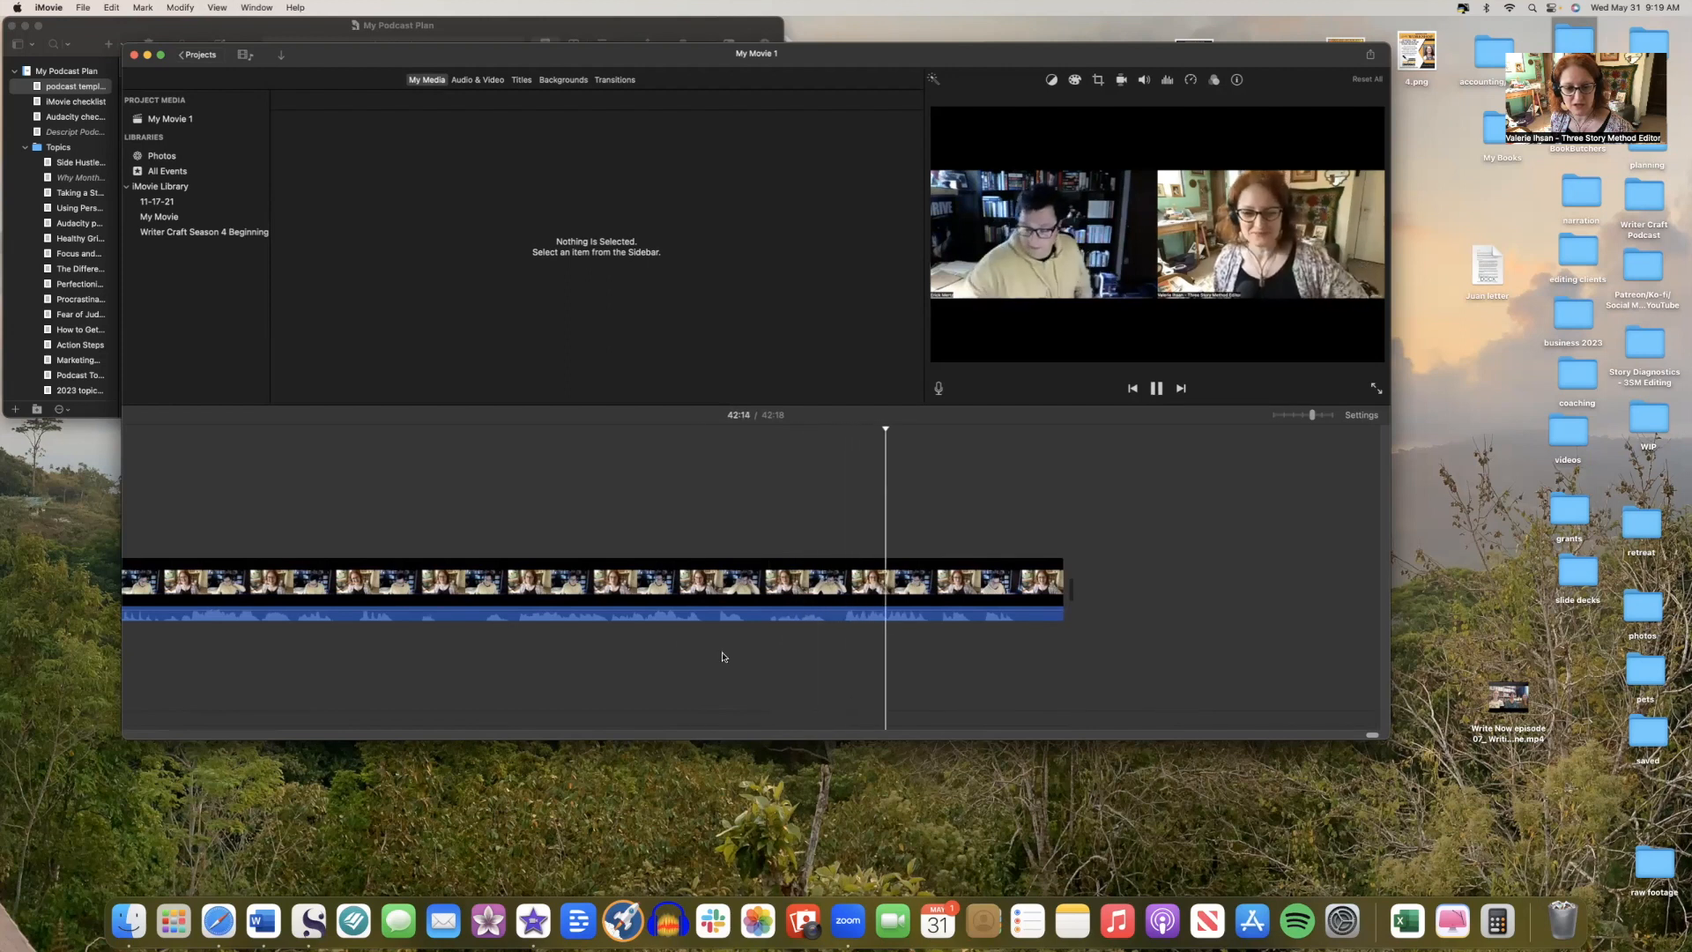
pyautogui.click(617, 604)
pyautogui.press('space')
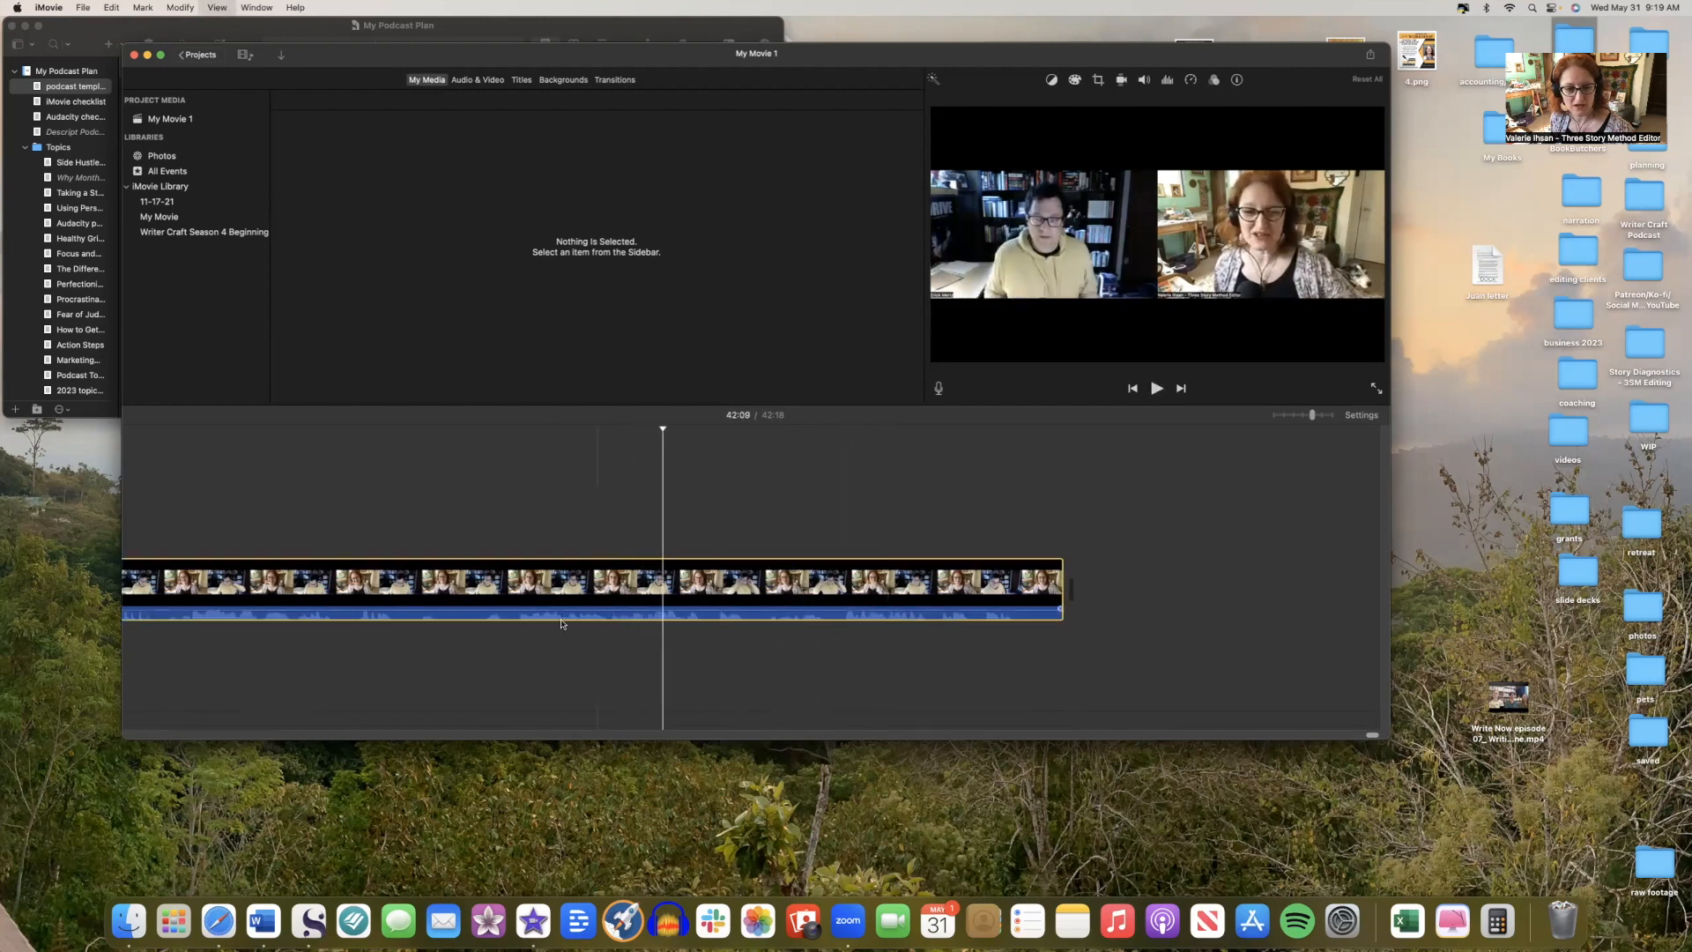
pyautogui.click(360, 617)
pyautogui.press('space')
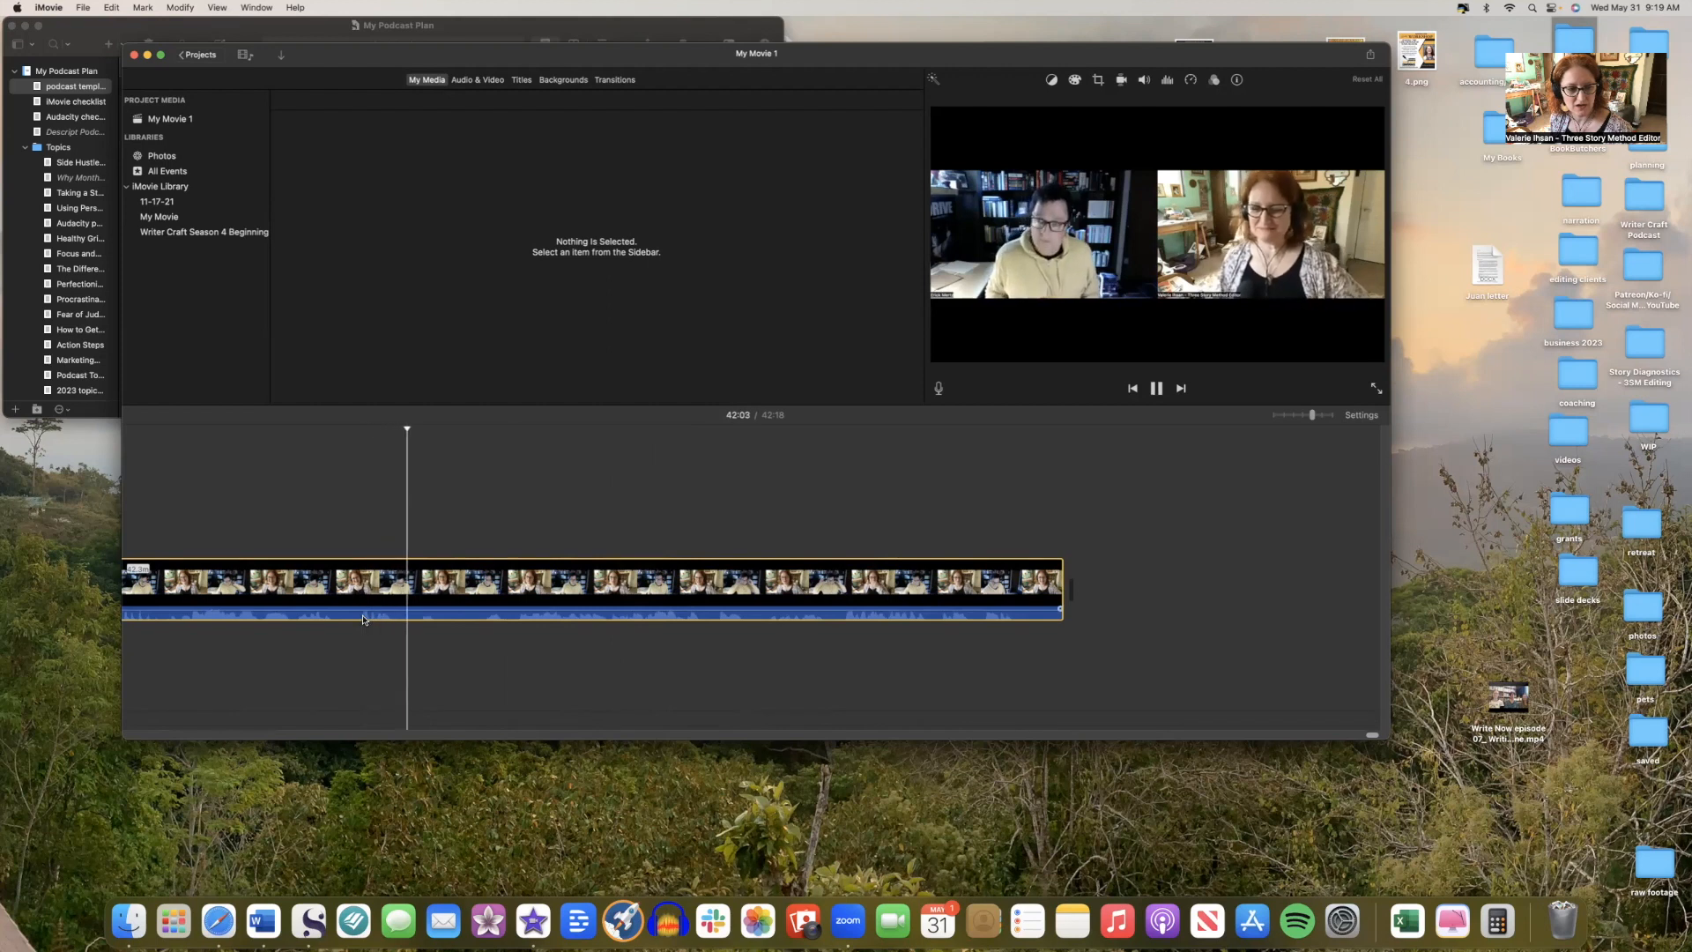
pyautogui.press('space')
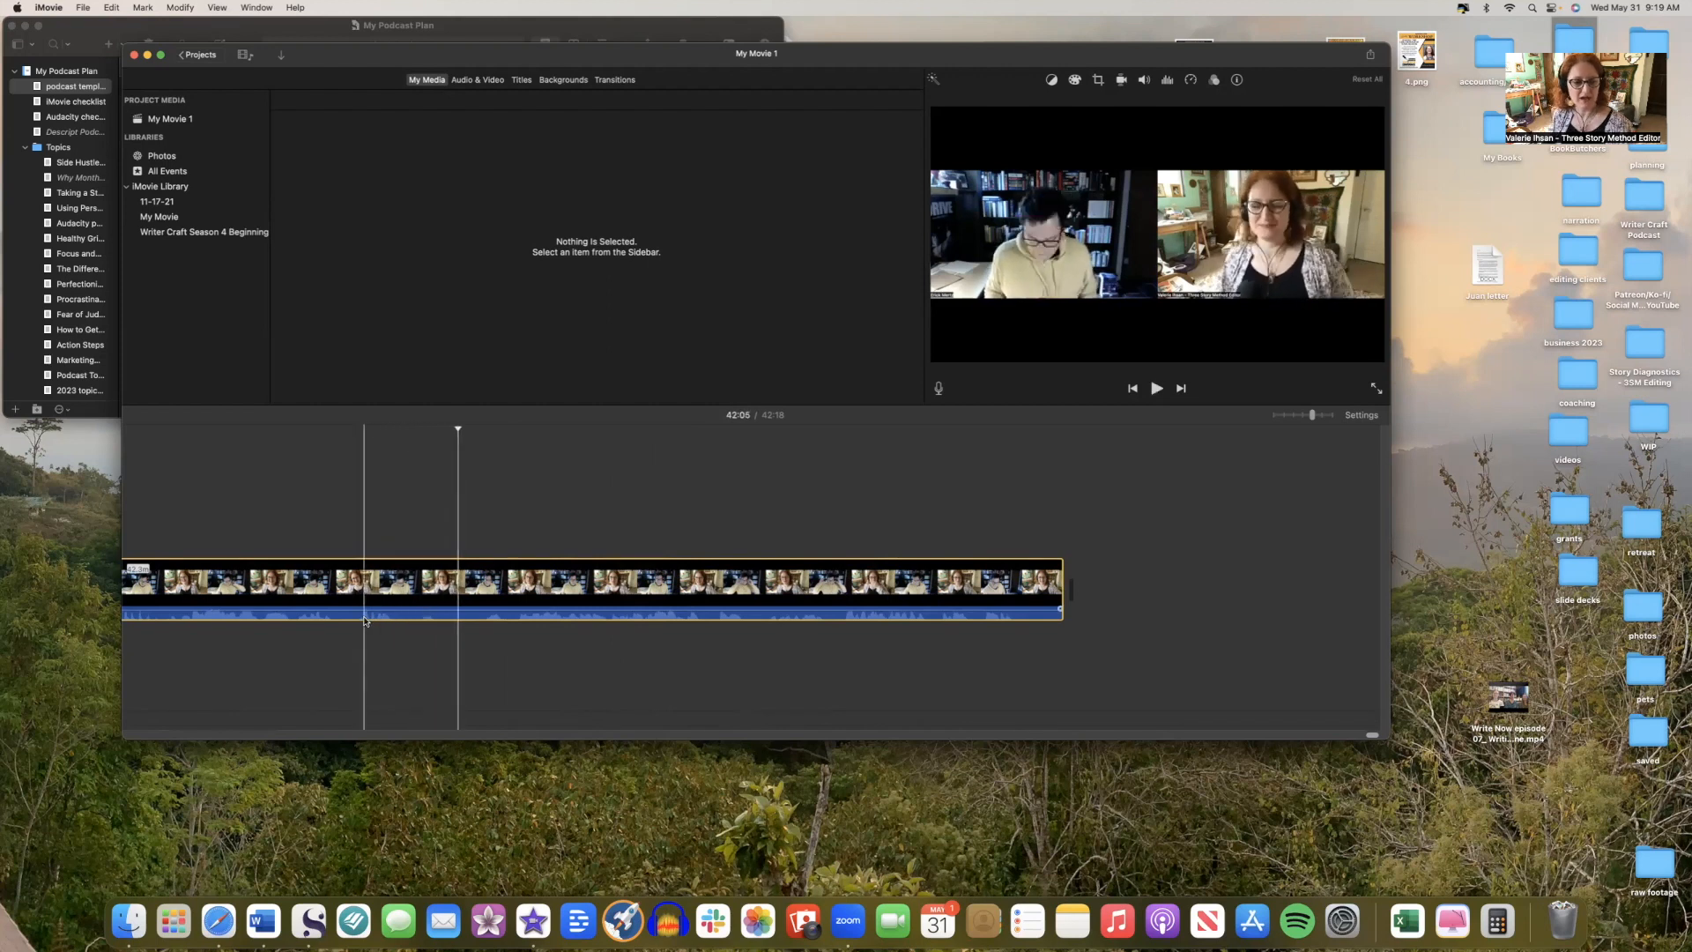
# Split the clip at 42:05 and delete the part after the cut.
pyautogui.click(181, 8)
pyautogui.click(209, 123)
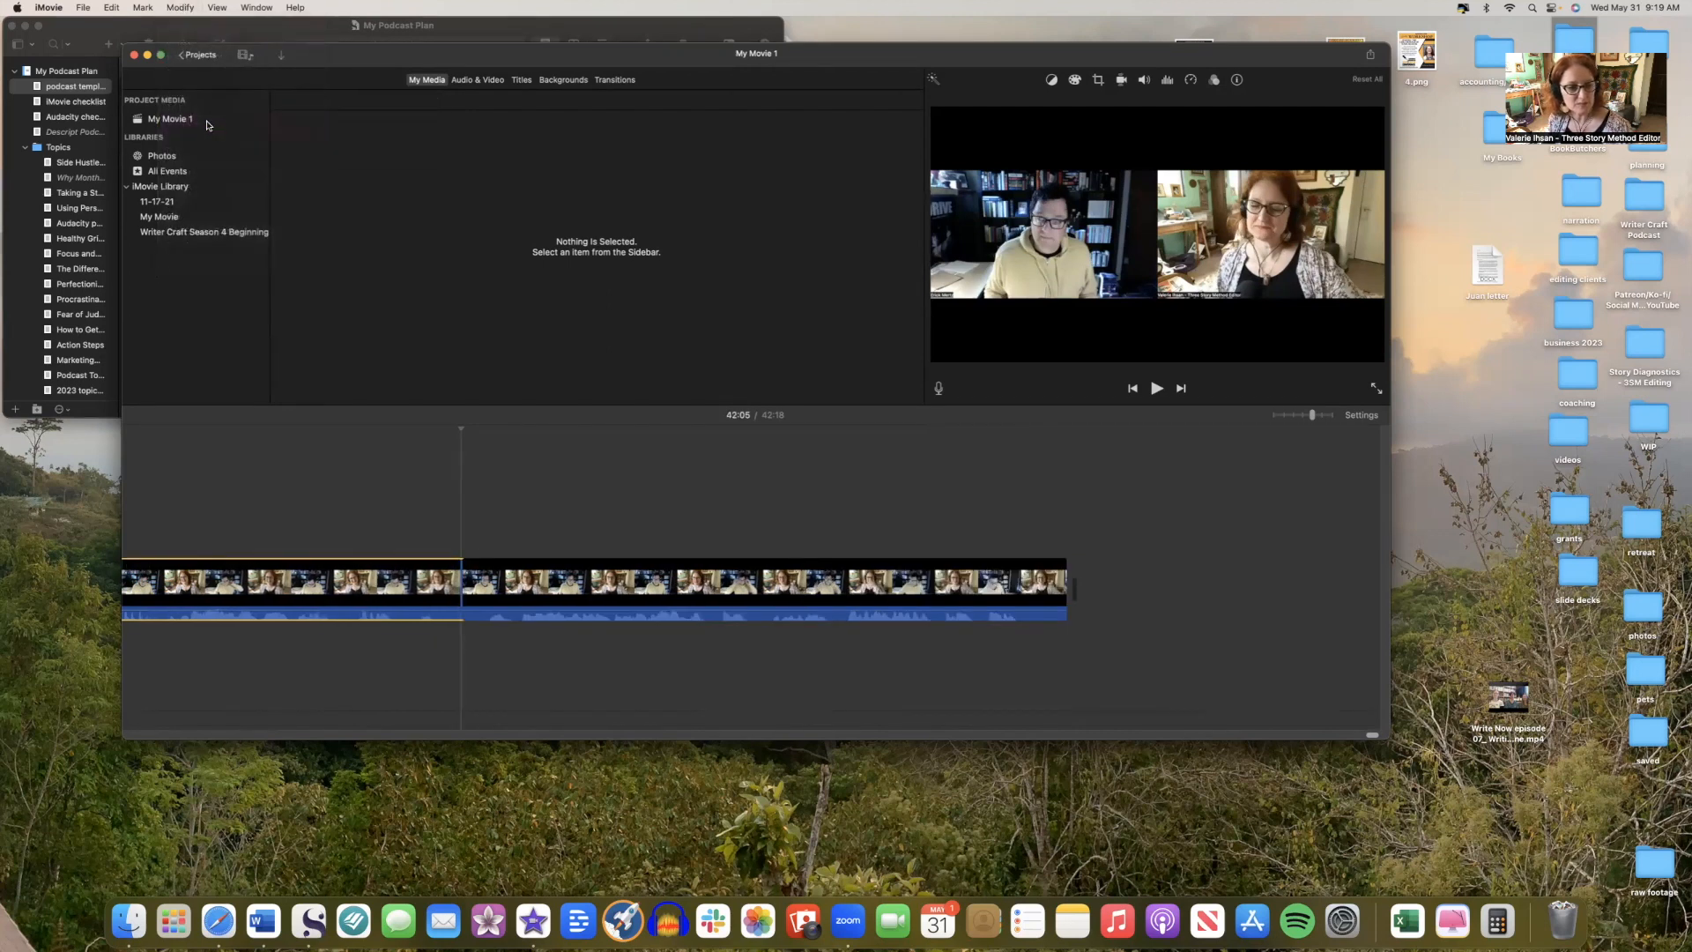
pyautogui.click(642, 590)
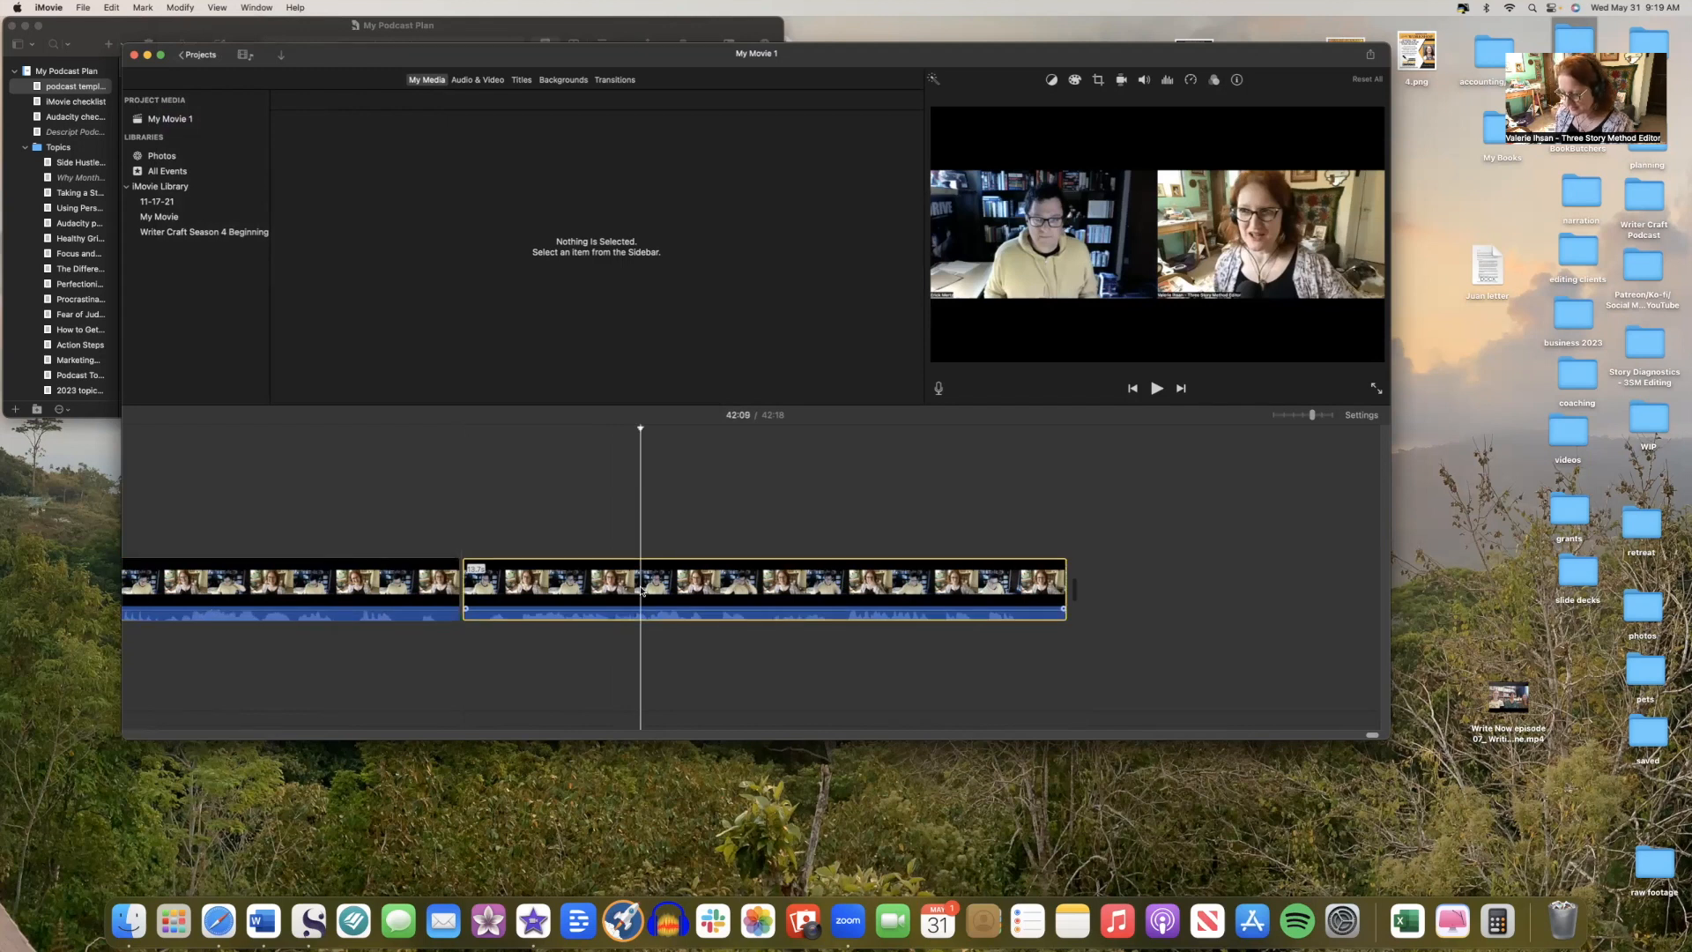
pyautogui.press('Delete')
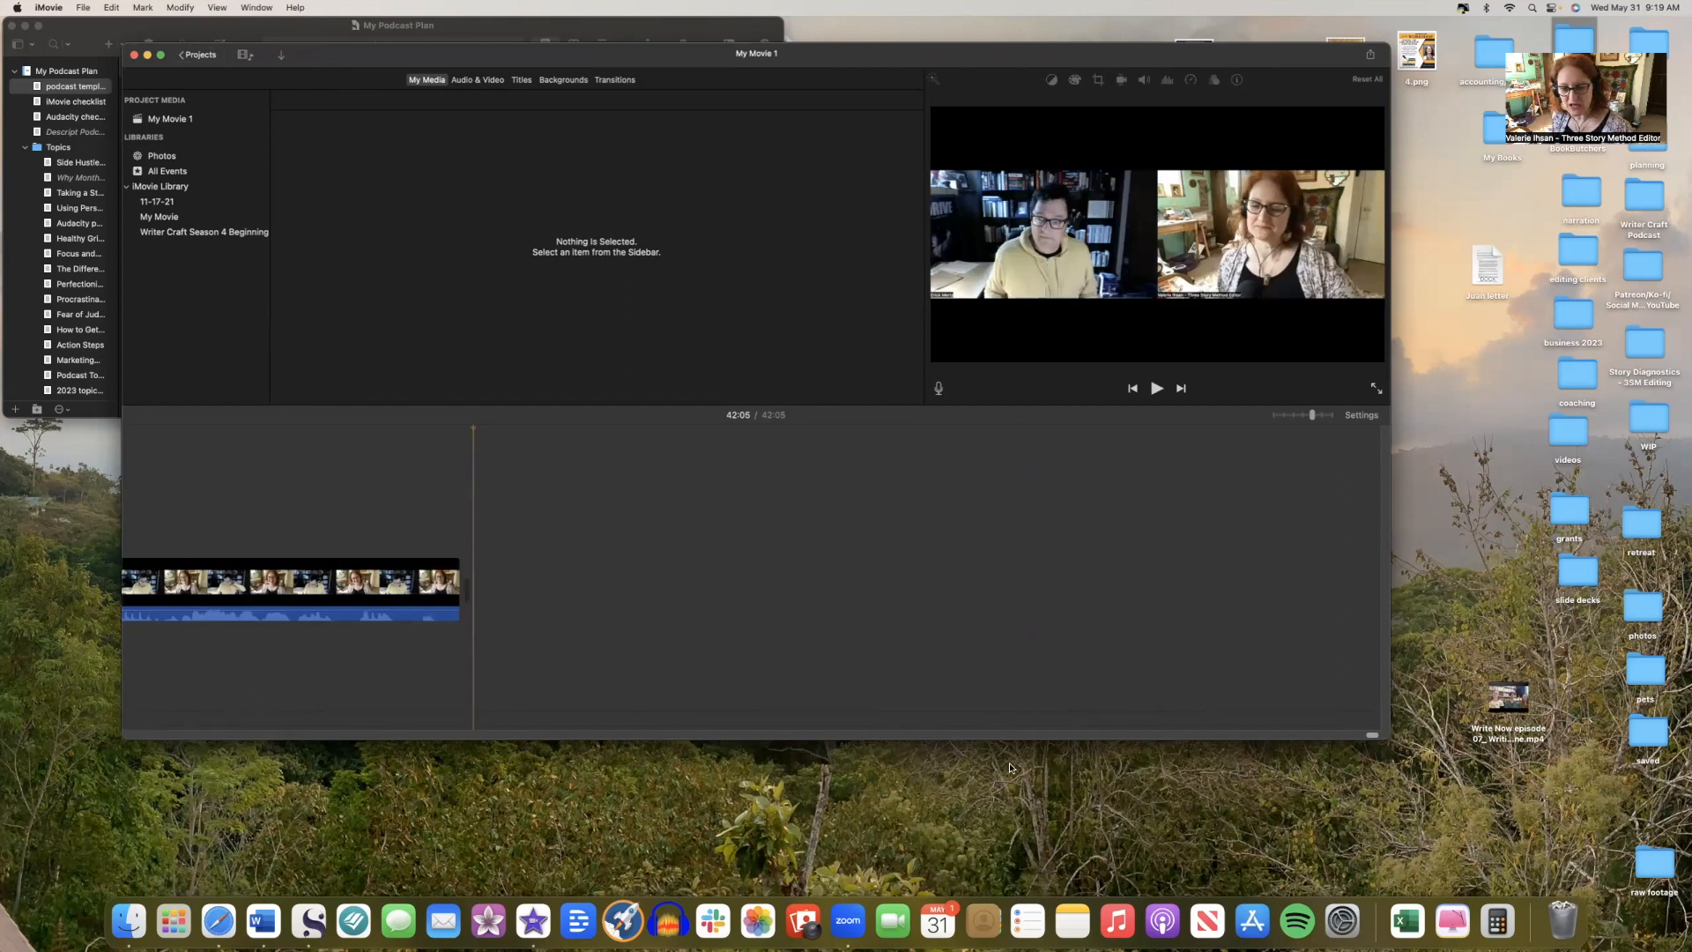
# Return to the beginning of the recording and split the clip at 00:30.
pyautogui.moveTo(1371, 735); pyautogui.dragTo(1052, 737)
pyautogui.hscroll(-15, 749, 718)
pyautogui.hscroll(-2, 463, 702)
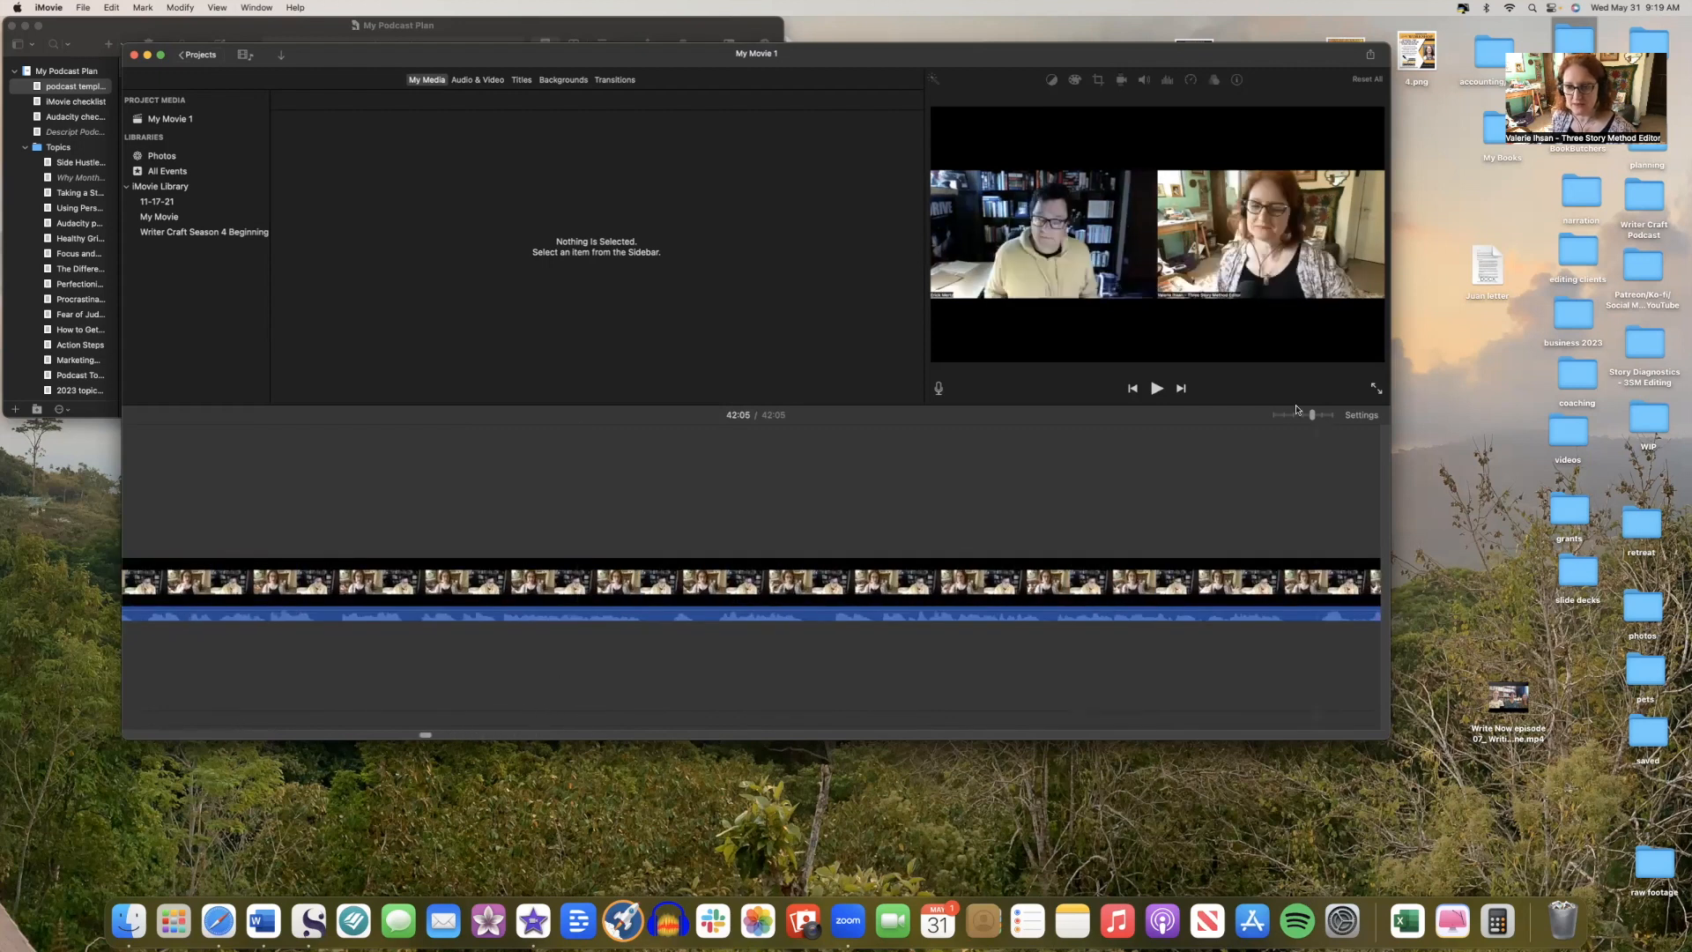
pyautogui.moveTo(1296, 414); pyautogui.dragTo(1283, 414)
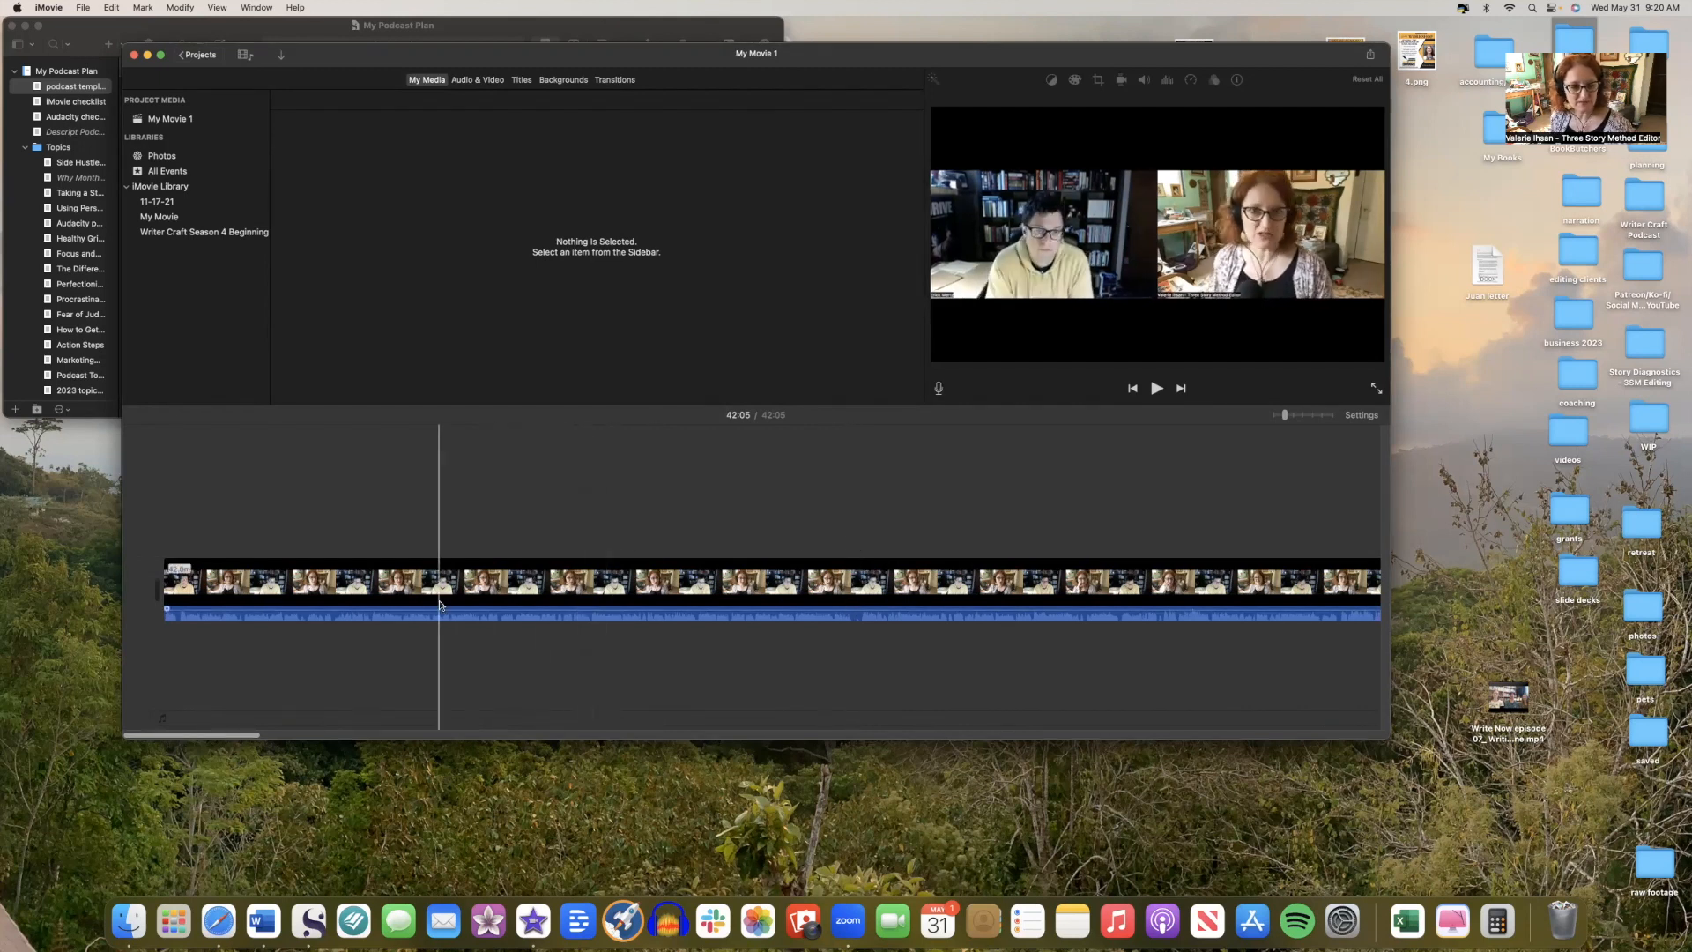
pyautogui.click(333, 624)
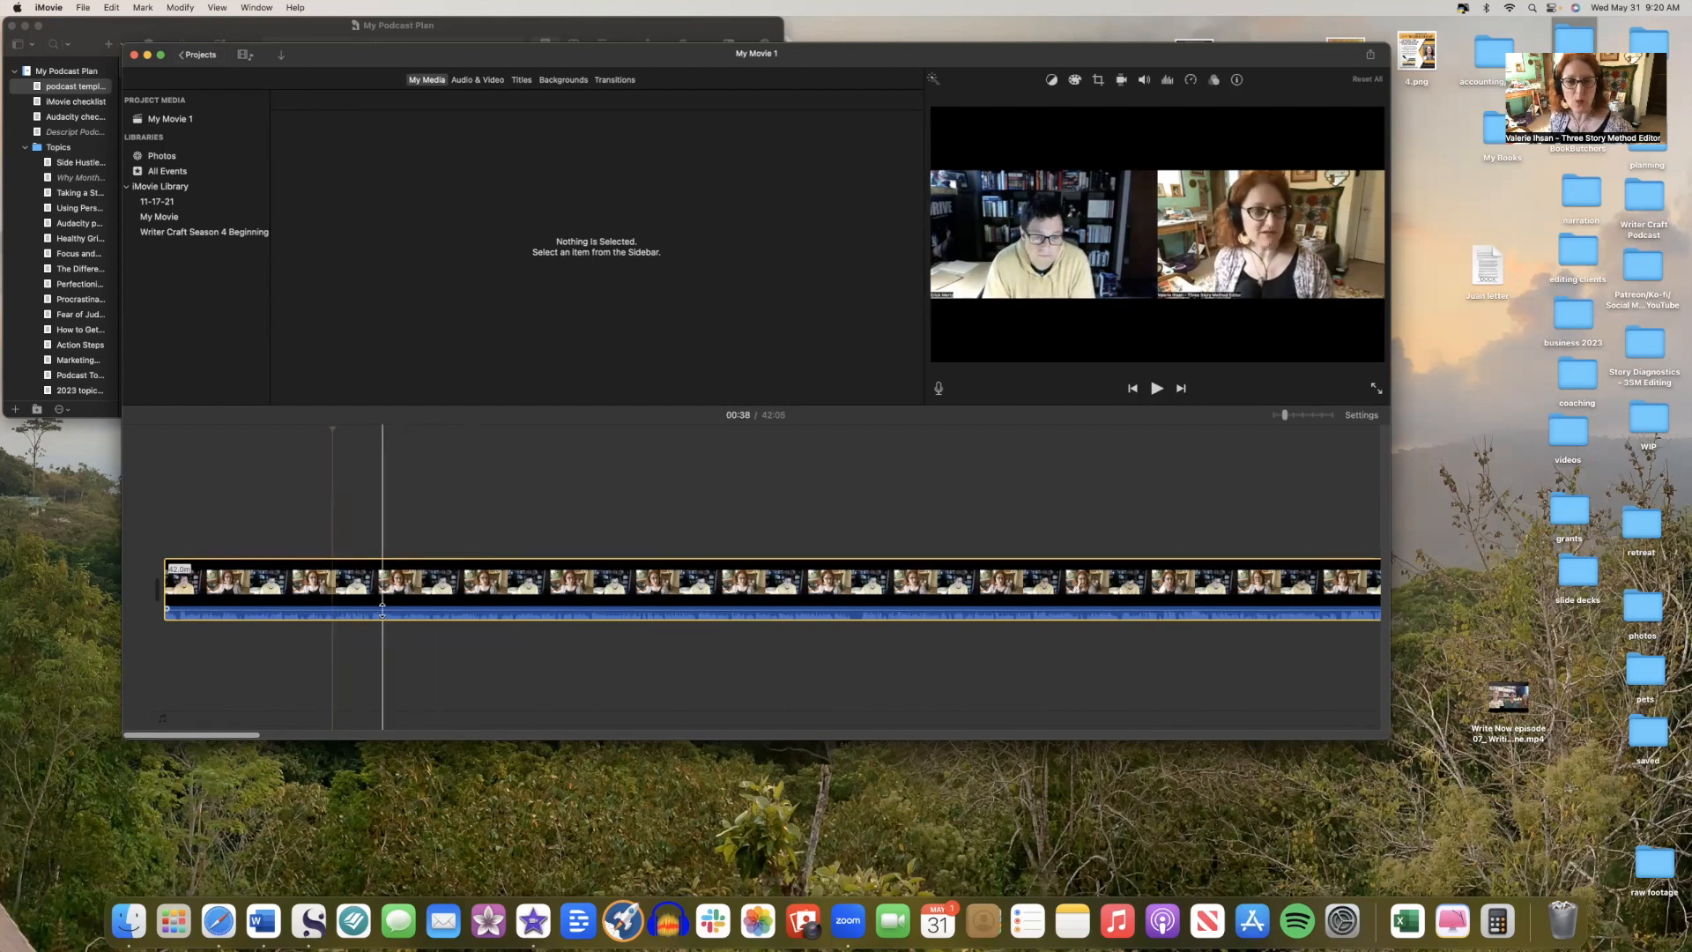
pyautogui.click(342, 616)
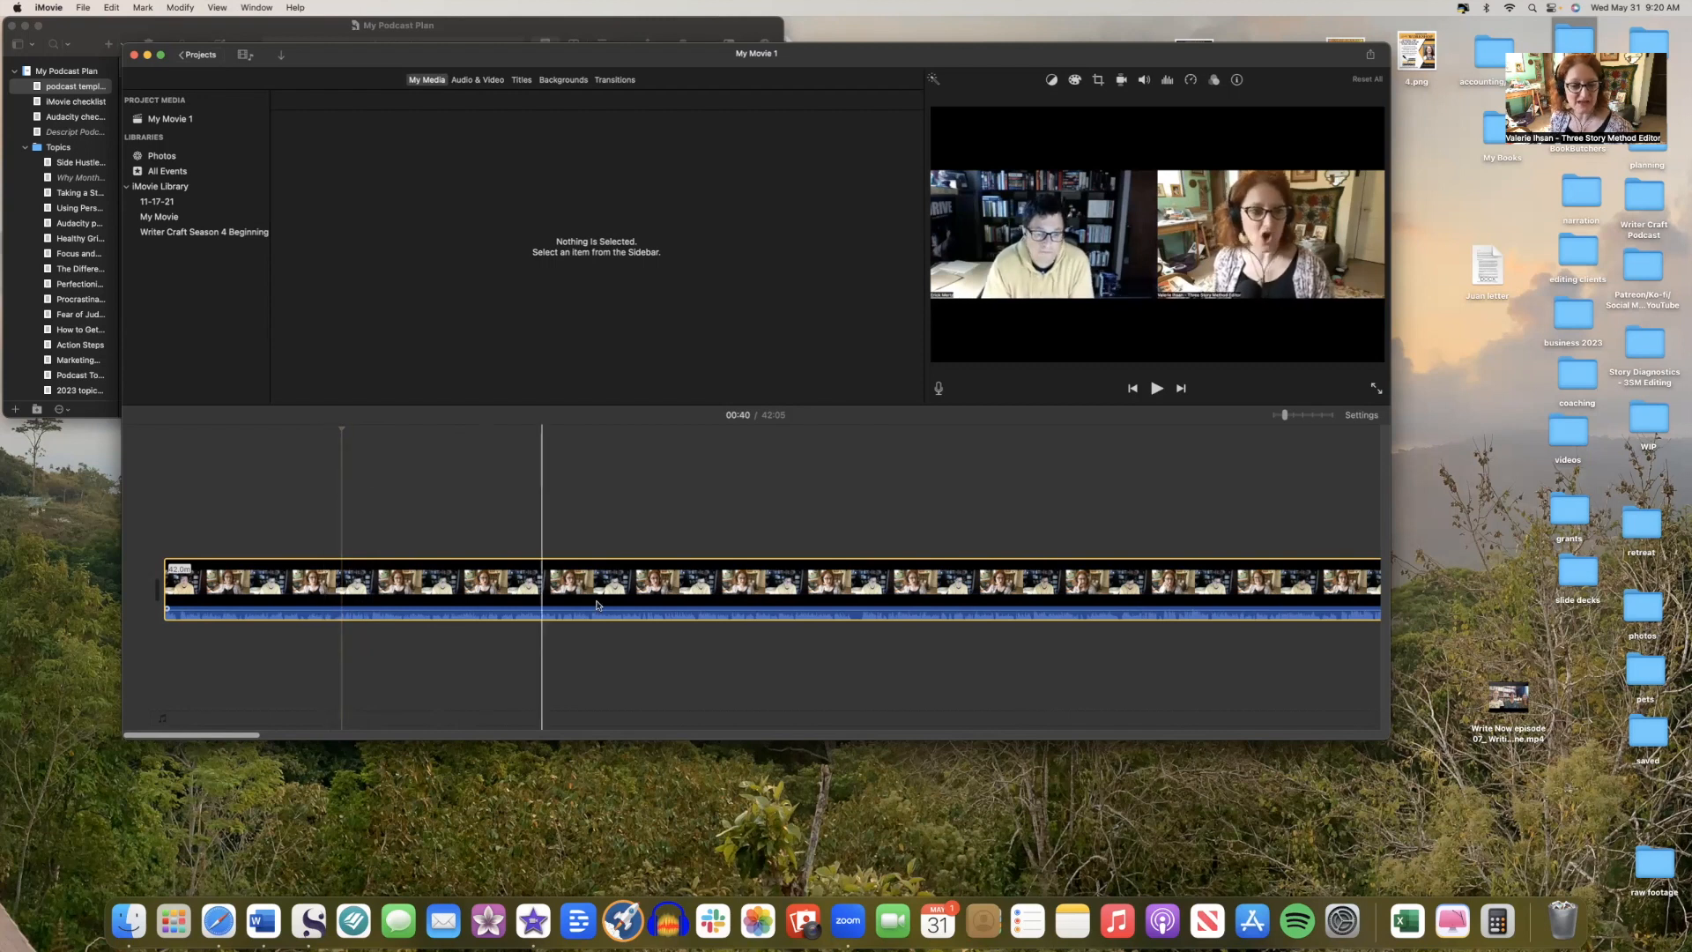
pyautogui.click(1291, 416)
pyautogui.moveTo(1292, 420); pyautogui.dragTo(1302, 415)
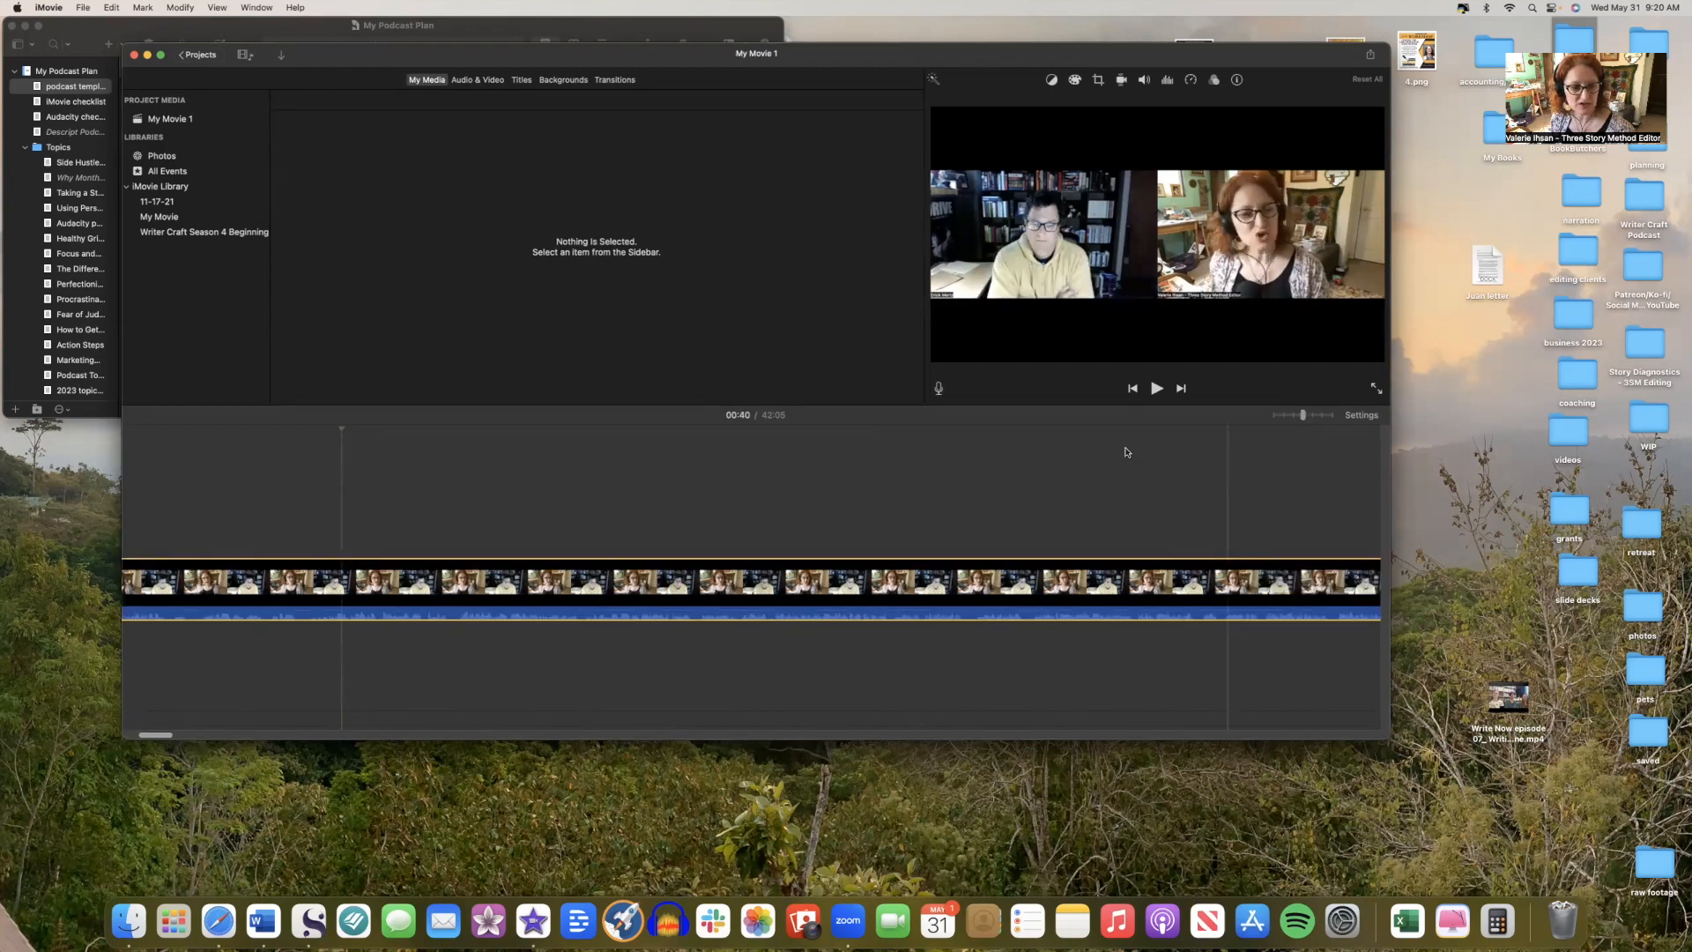
pyautogui.hscroll(-3, 635, 528)
pyautogui.hscroll(-2, 570, 584)
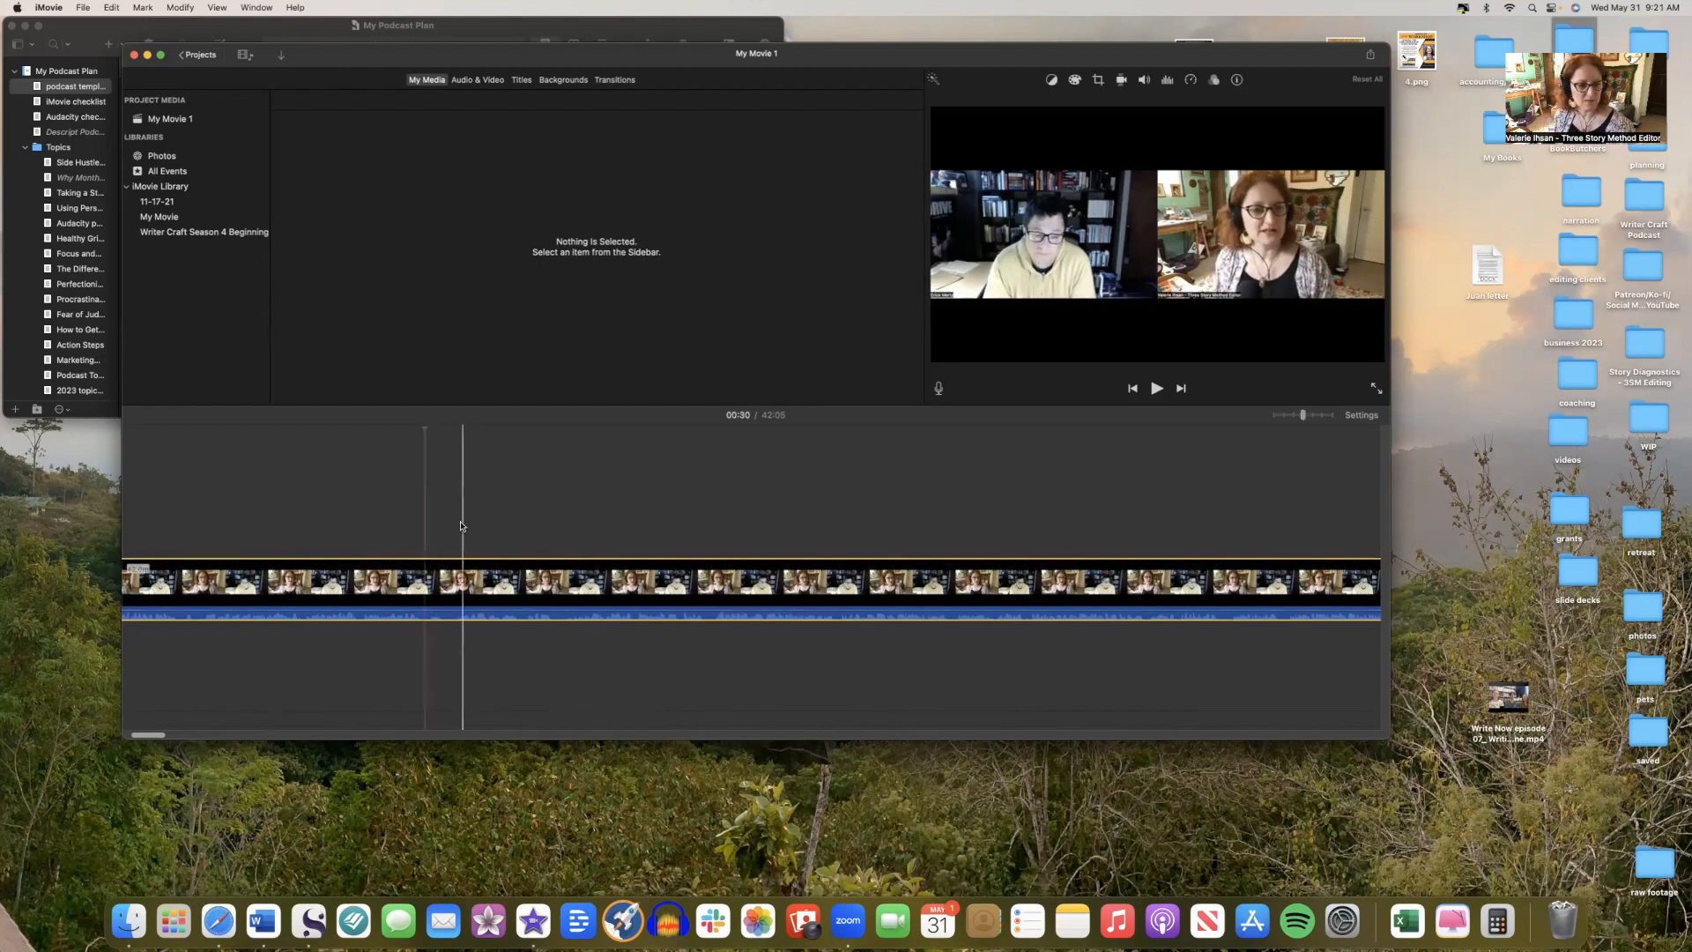
pyautogui.click(190, 10)
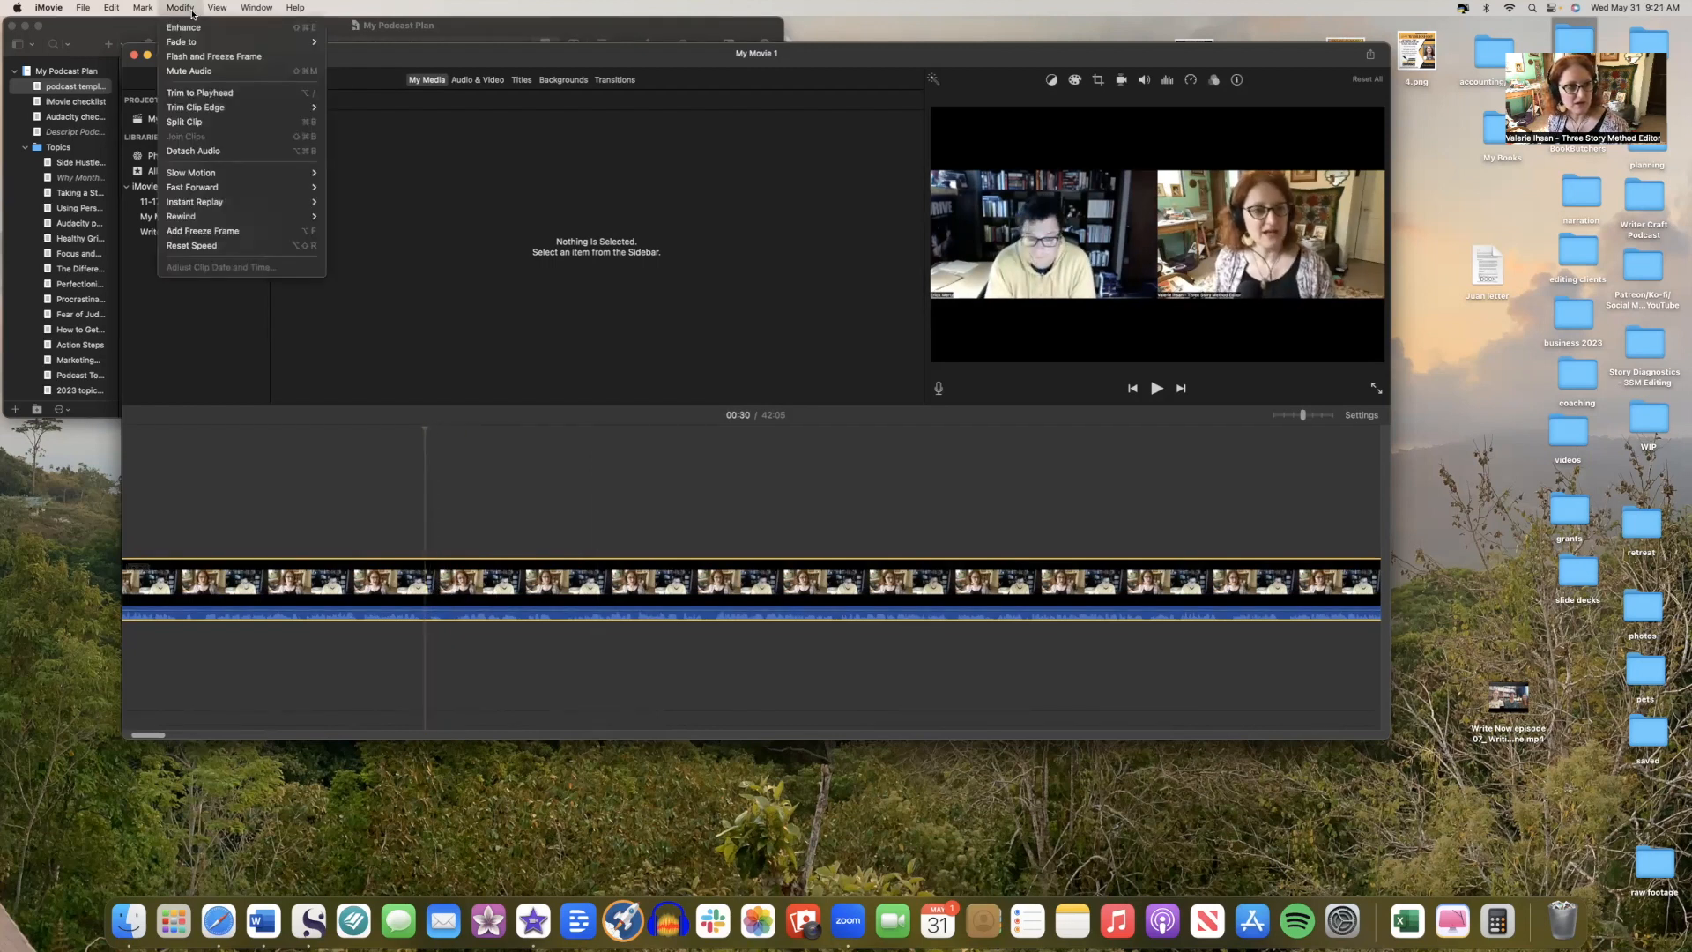
pyautogui.click(204, 123)
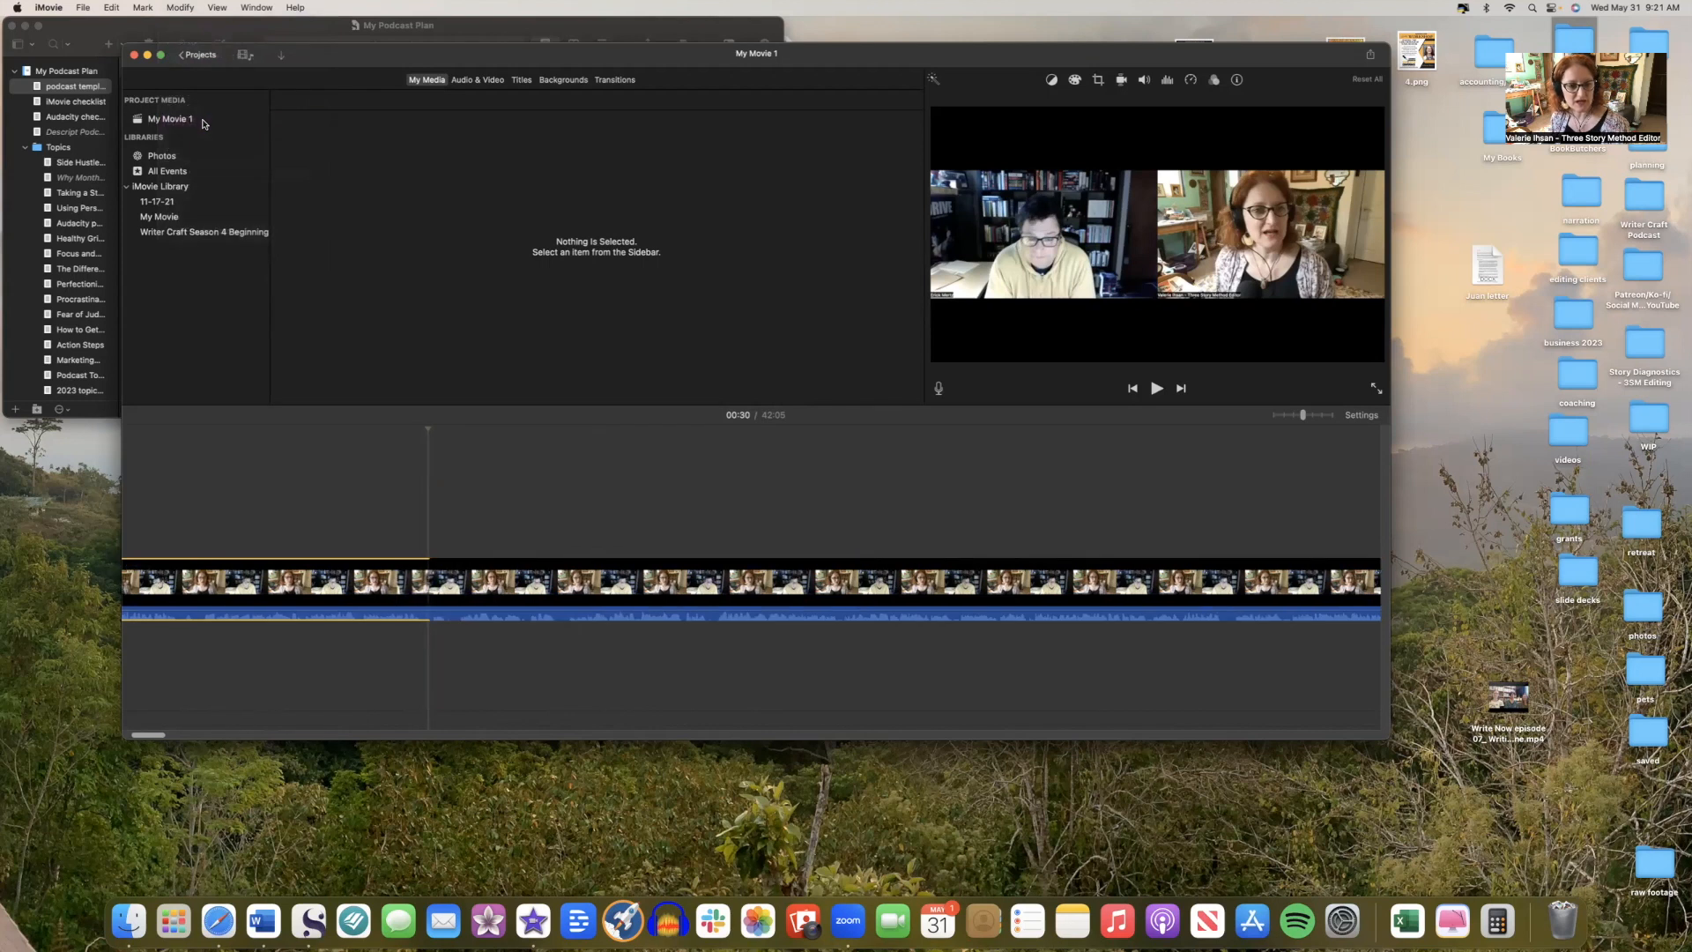
# Play across the 00:30 cut, split the following clip at 00:42 and delete the piece between the two cuts.
pyautogui.click(412, 588)
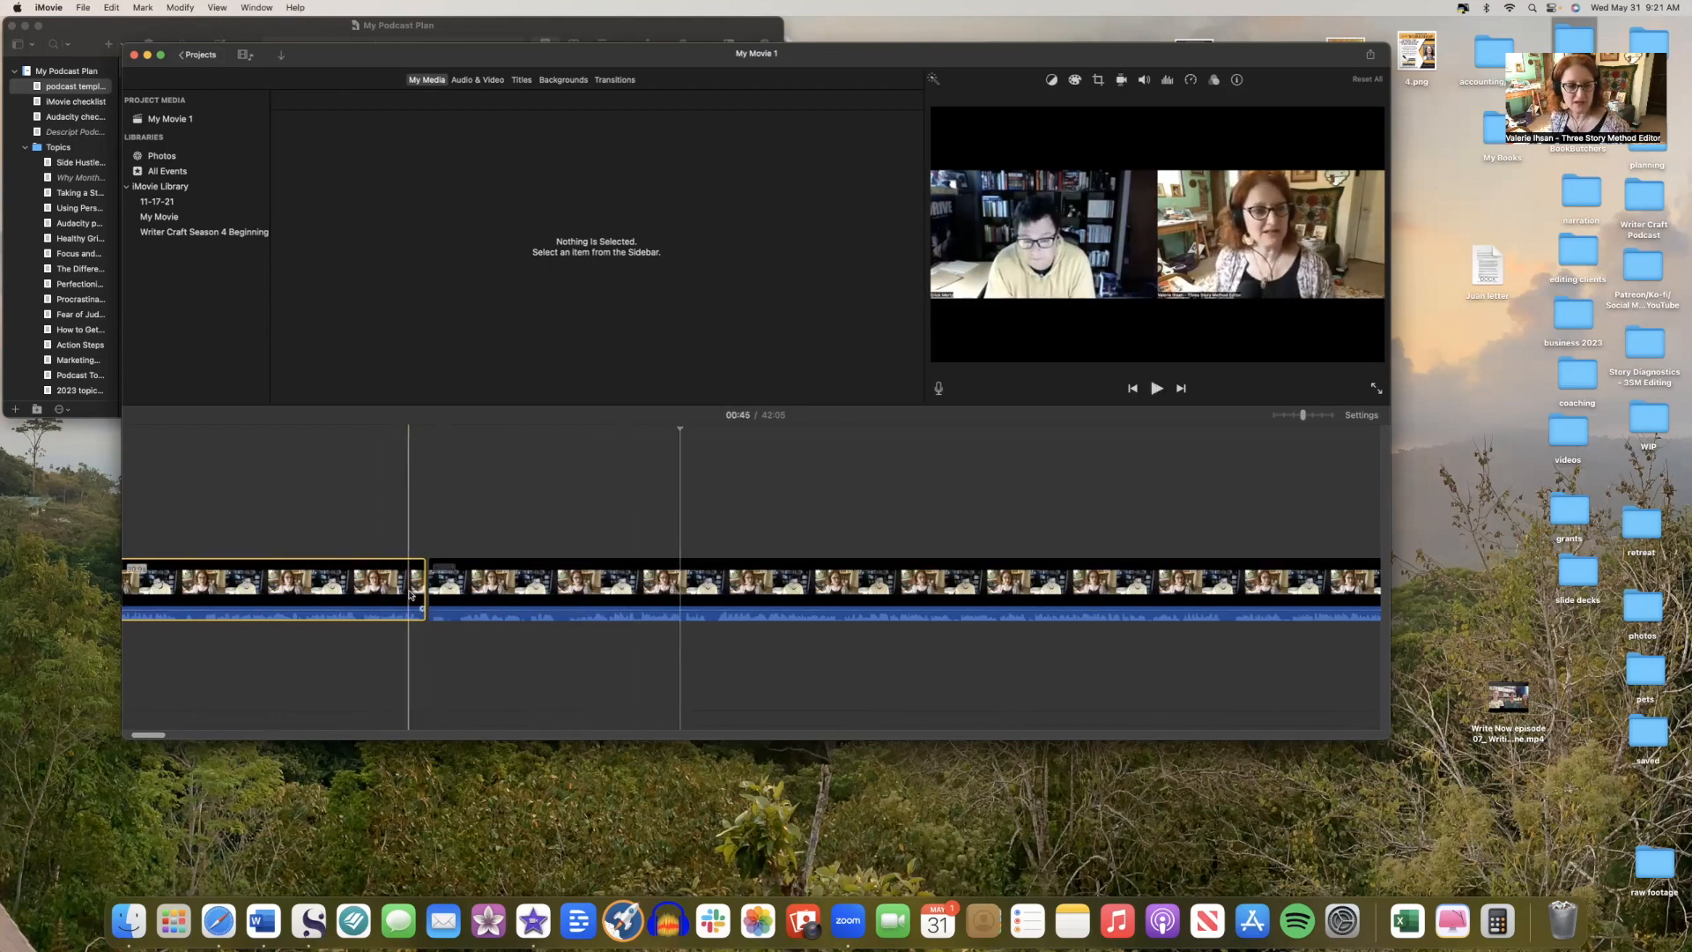
pyautogui.press('space')
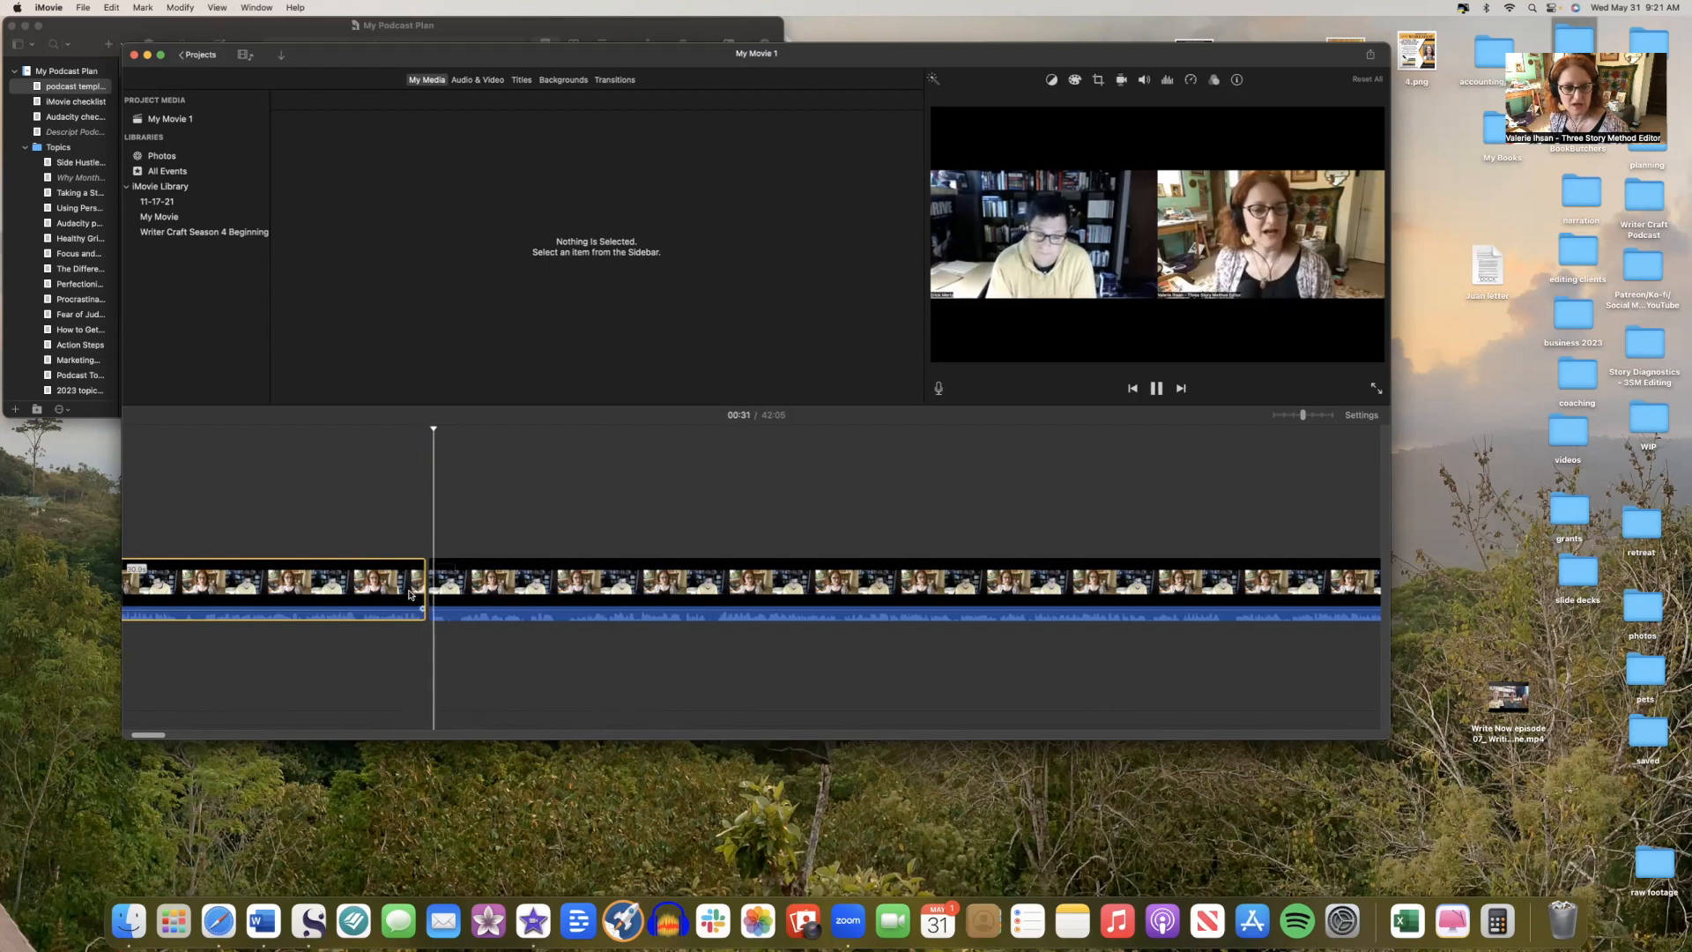
pyautogui.press('space')
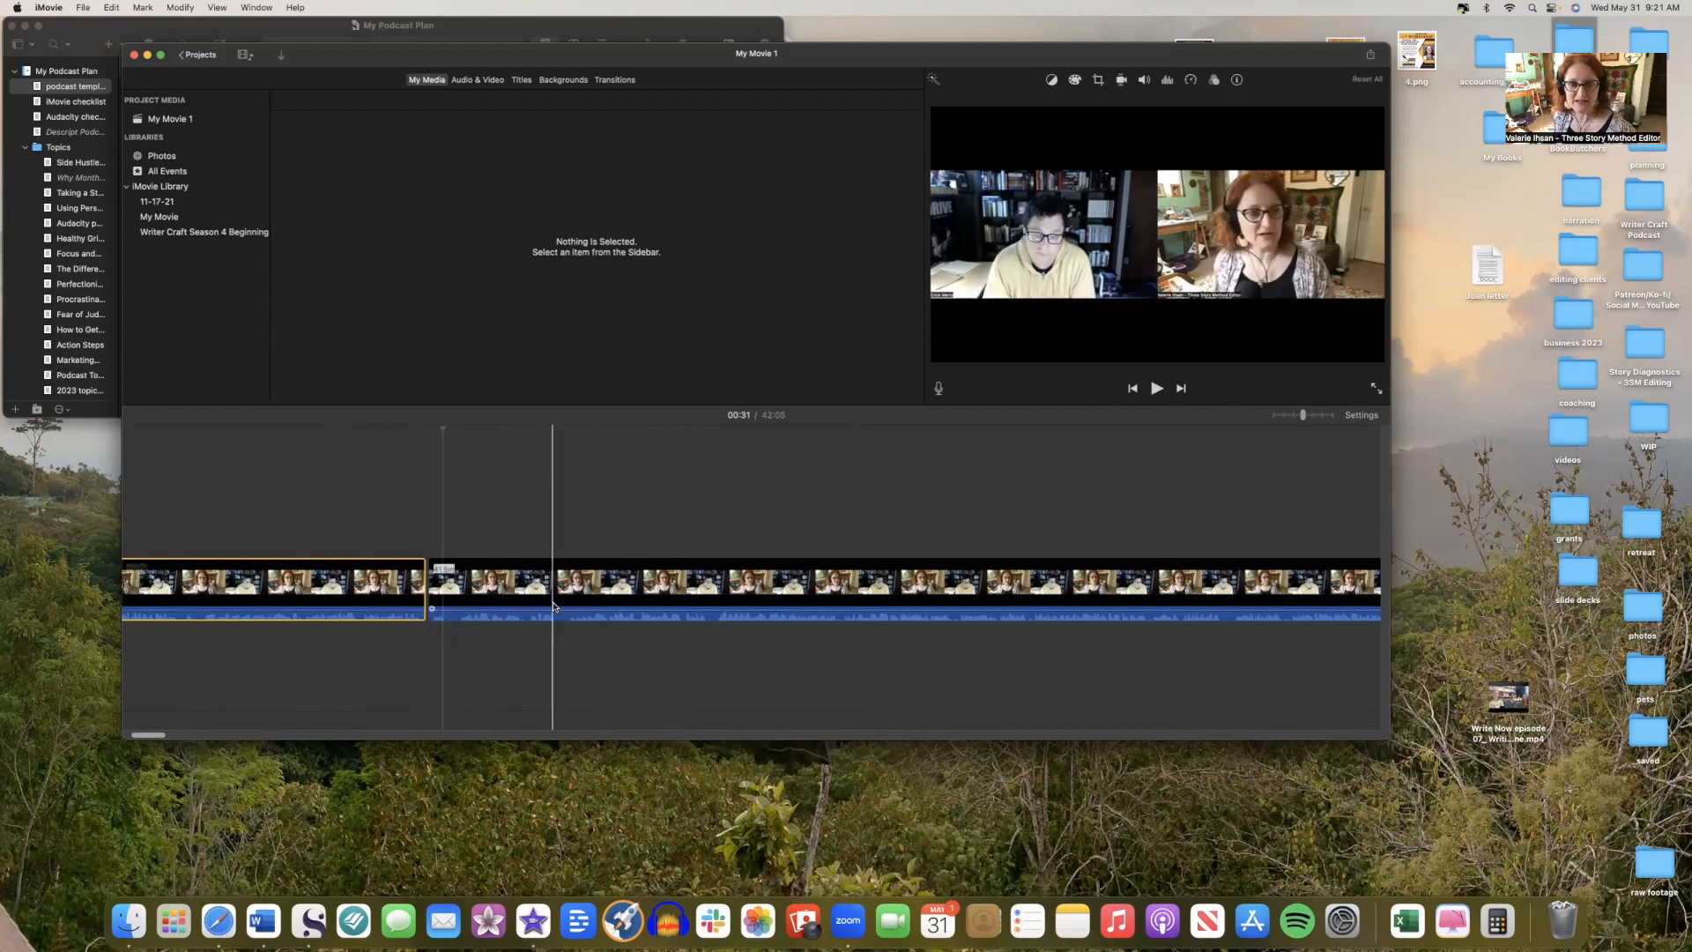
pyautogui.click(670, 632)
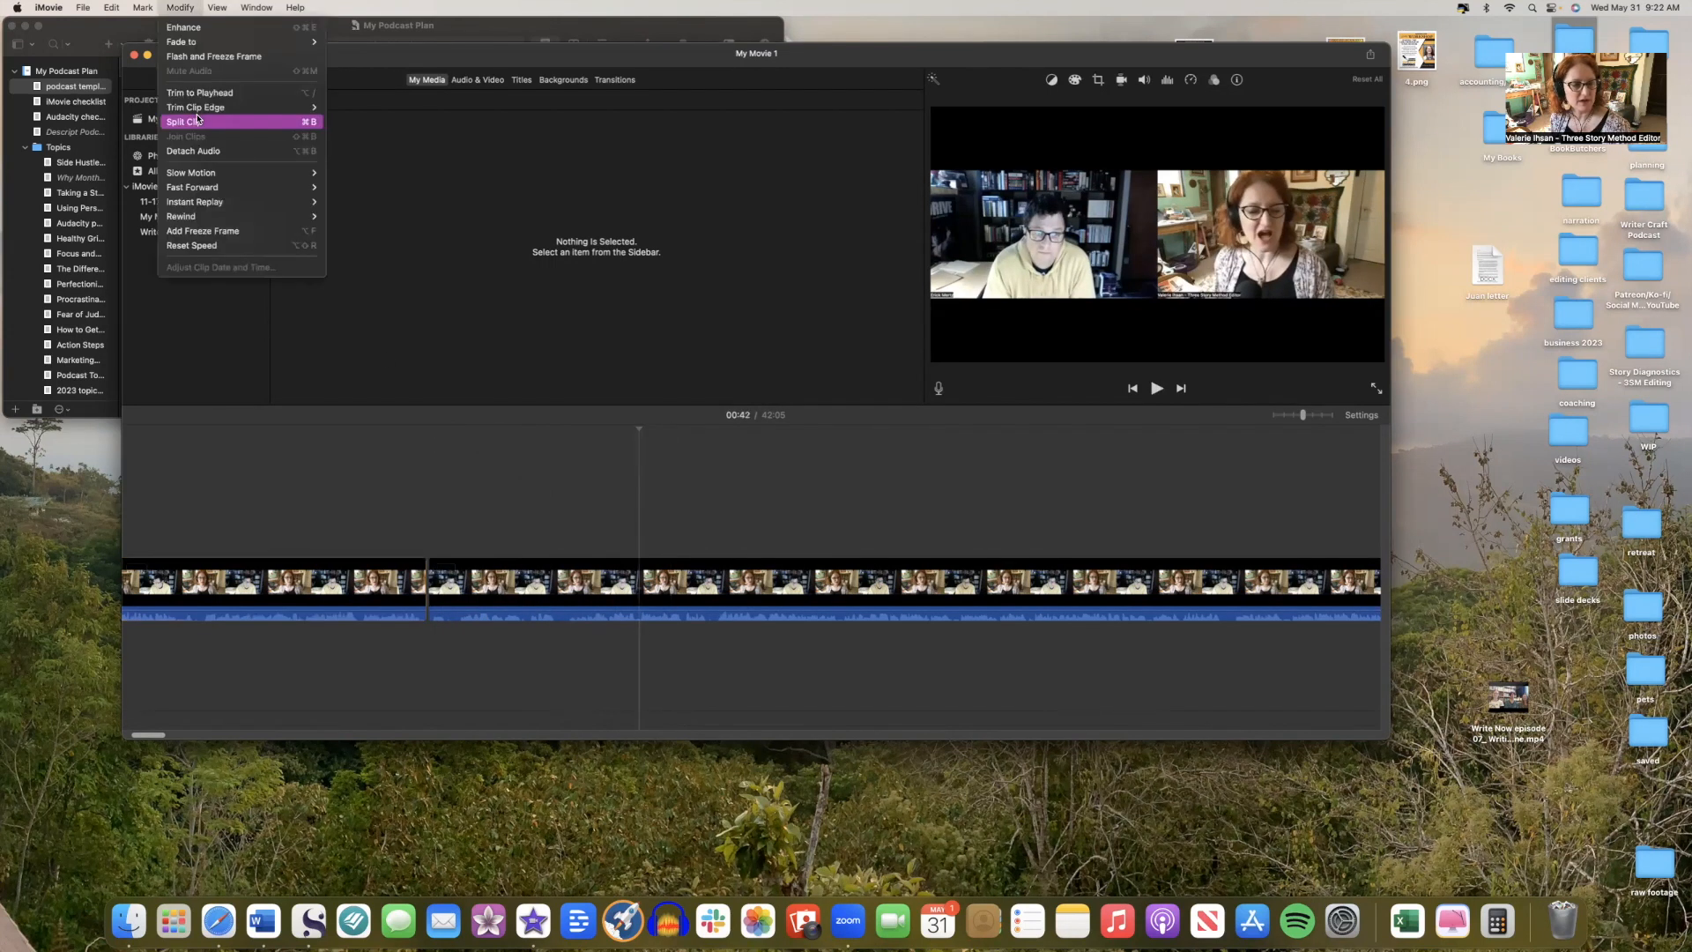
pyautogui.click(200, 119)
pyautogui.click(523, 584)
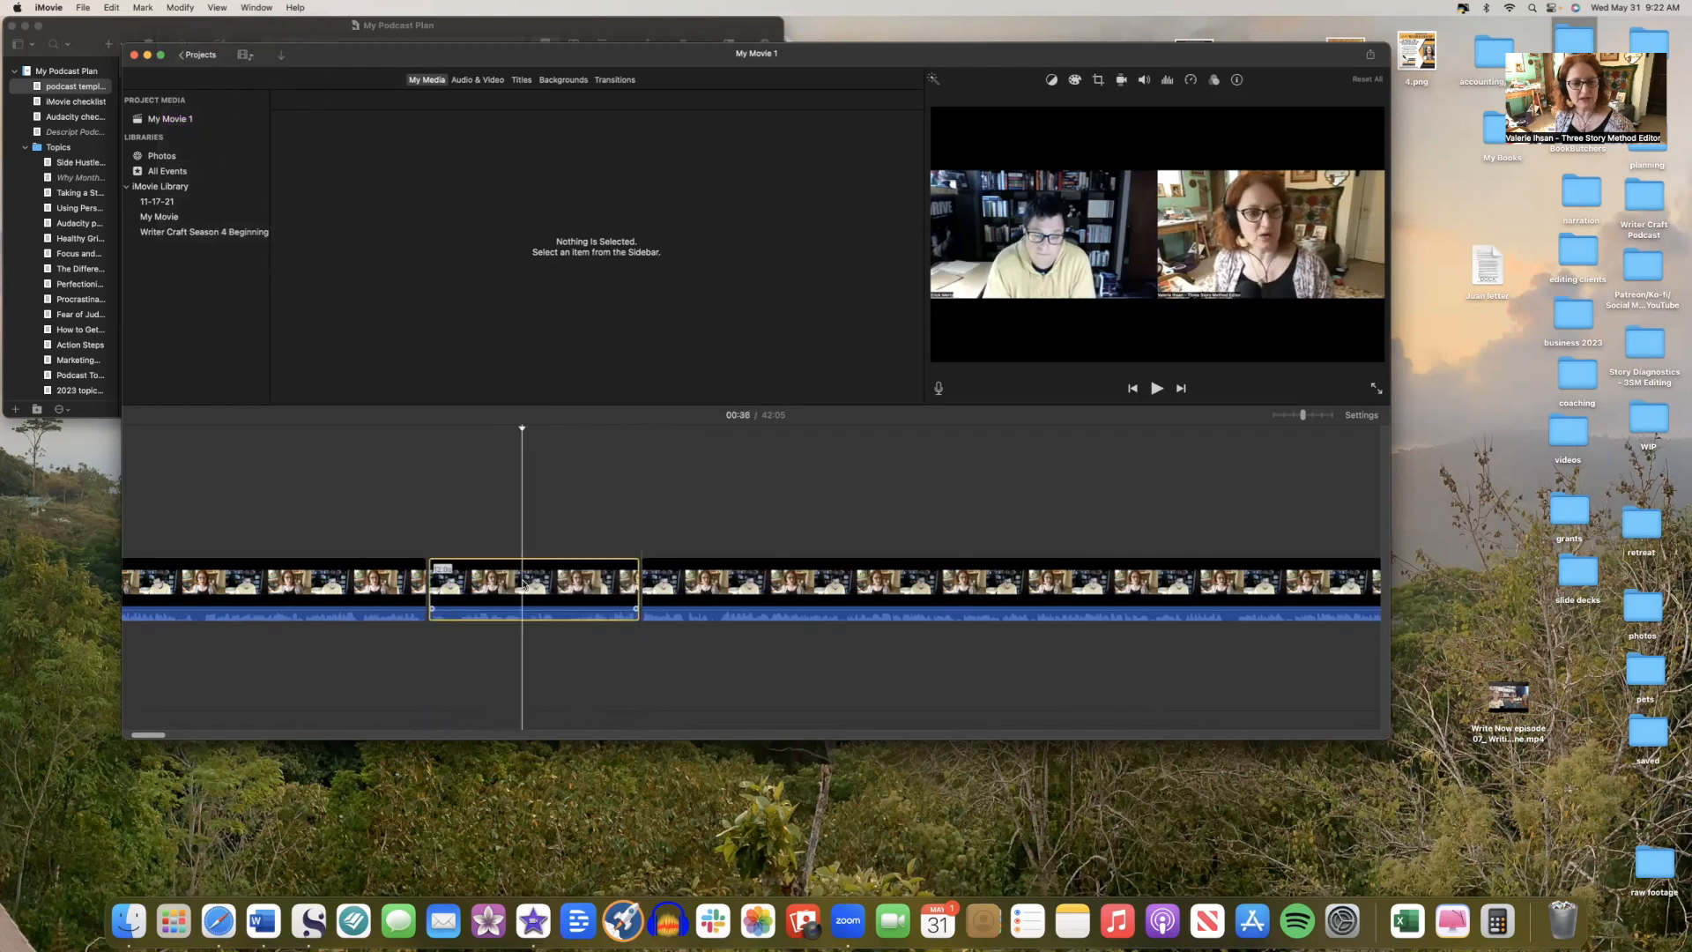
pyautogui.press('Delete')
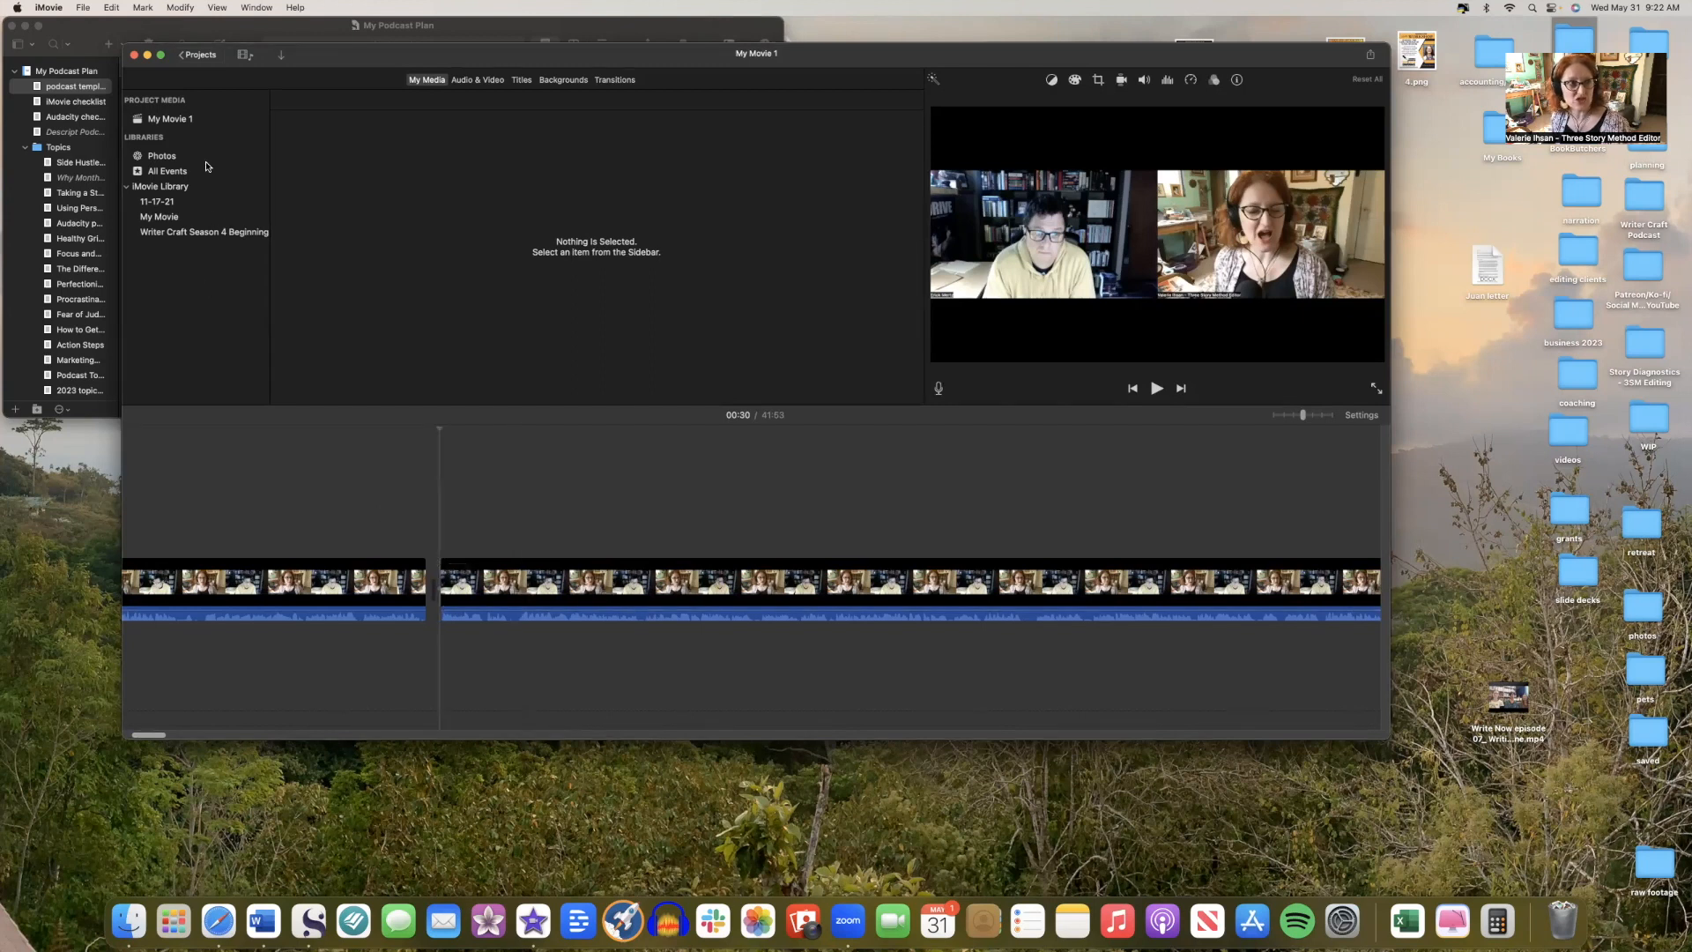
# Add a cross dissolve between the two clips at the 00:30 cut and play through the transition.
pyautogui.click(109, 10)
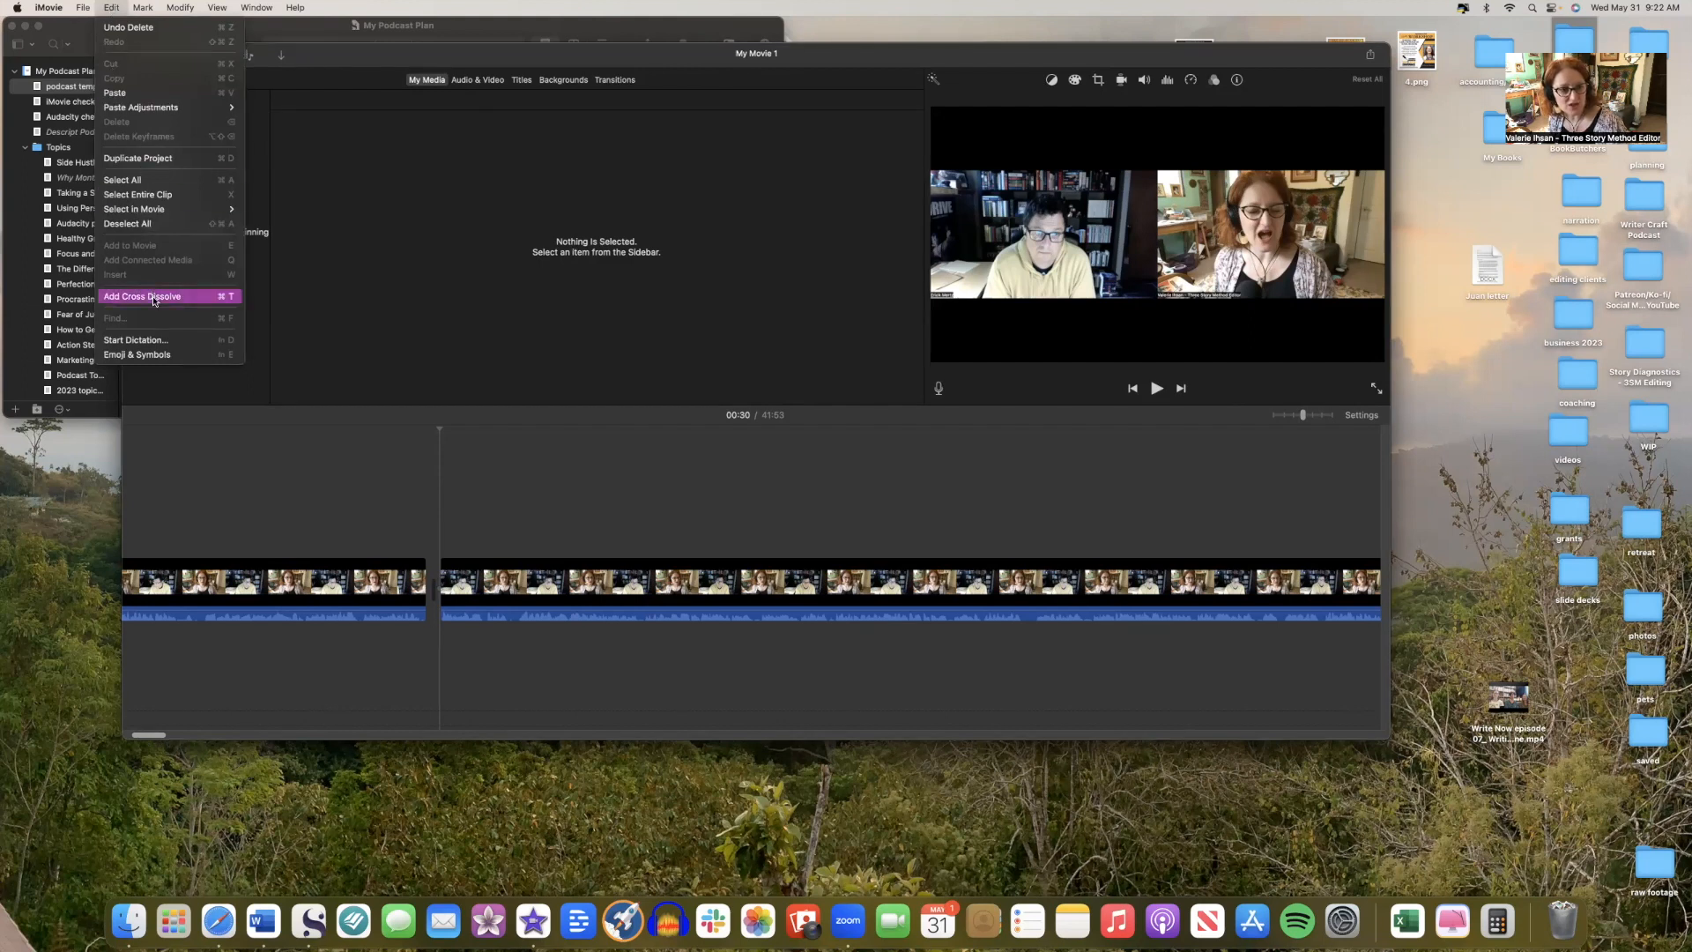
pyautogui.click(154, 299)
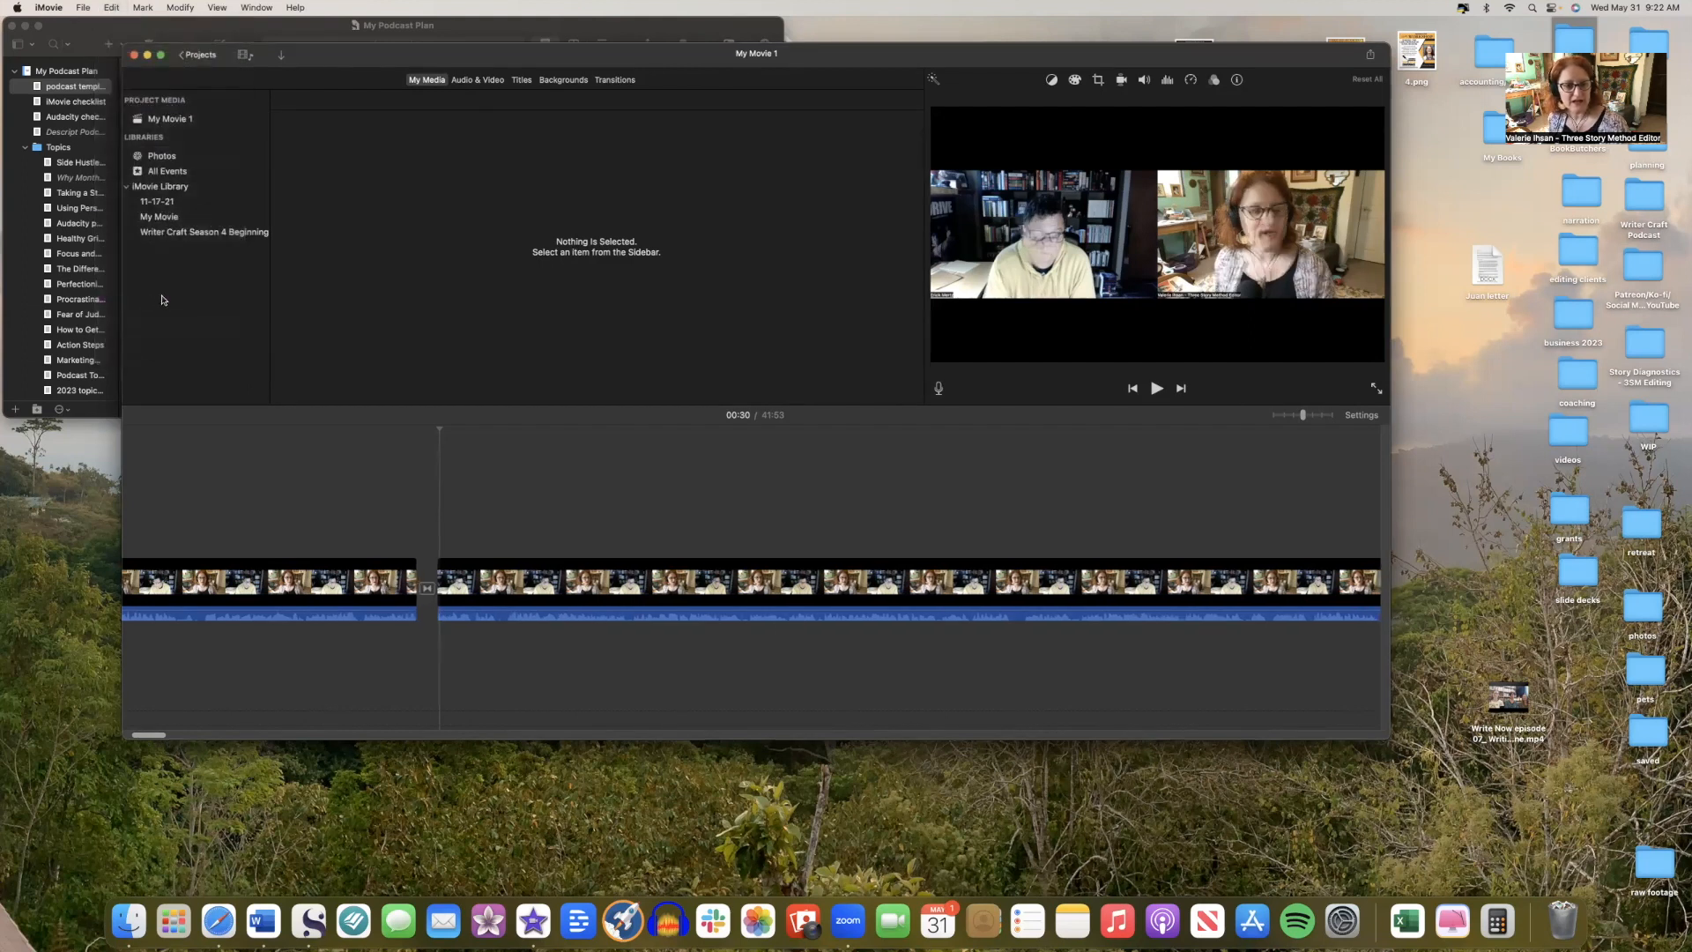
pyautogui.click(402, 589)
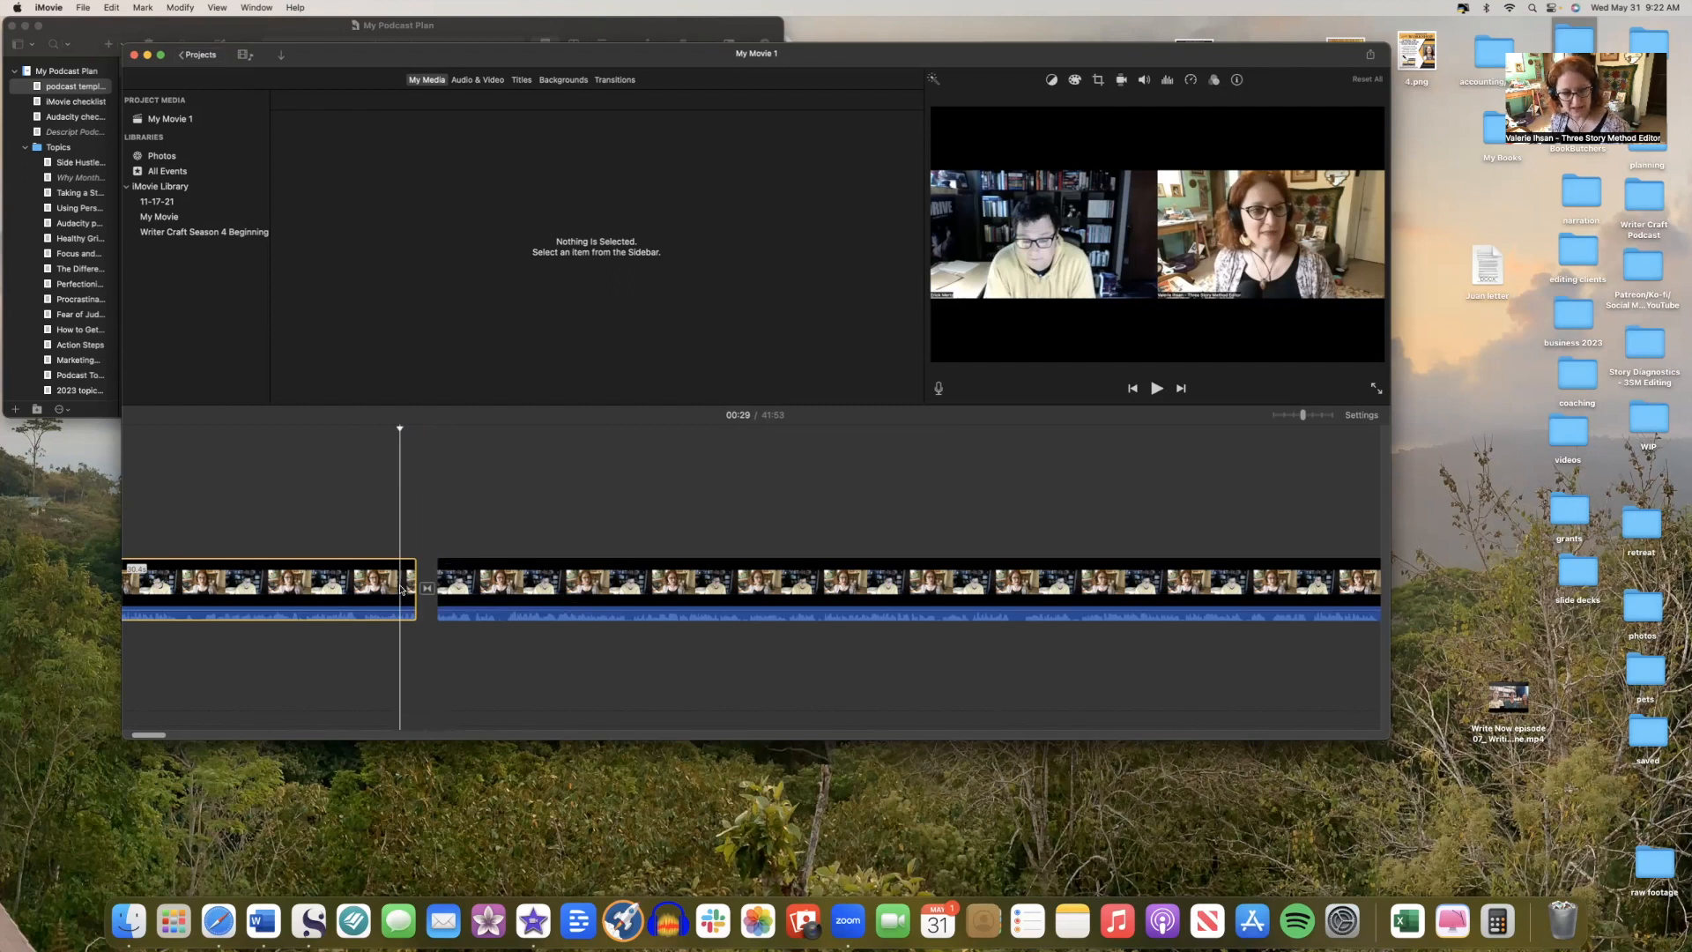
pyautogui.press('space')
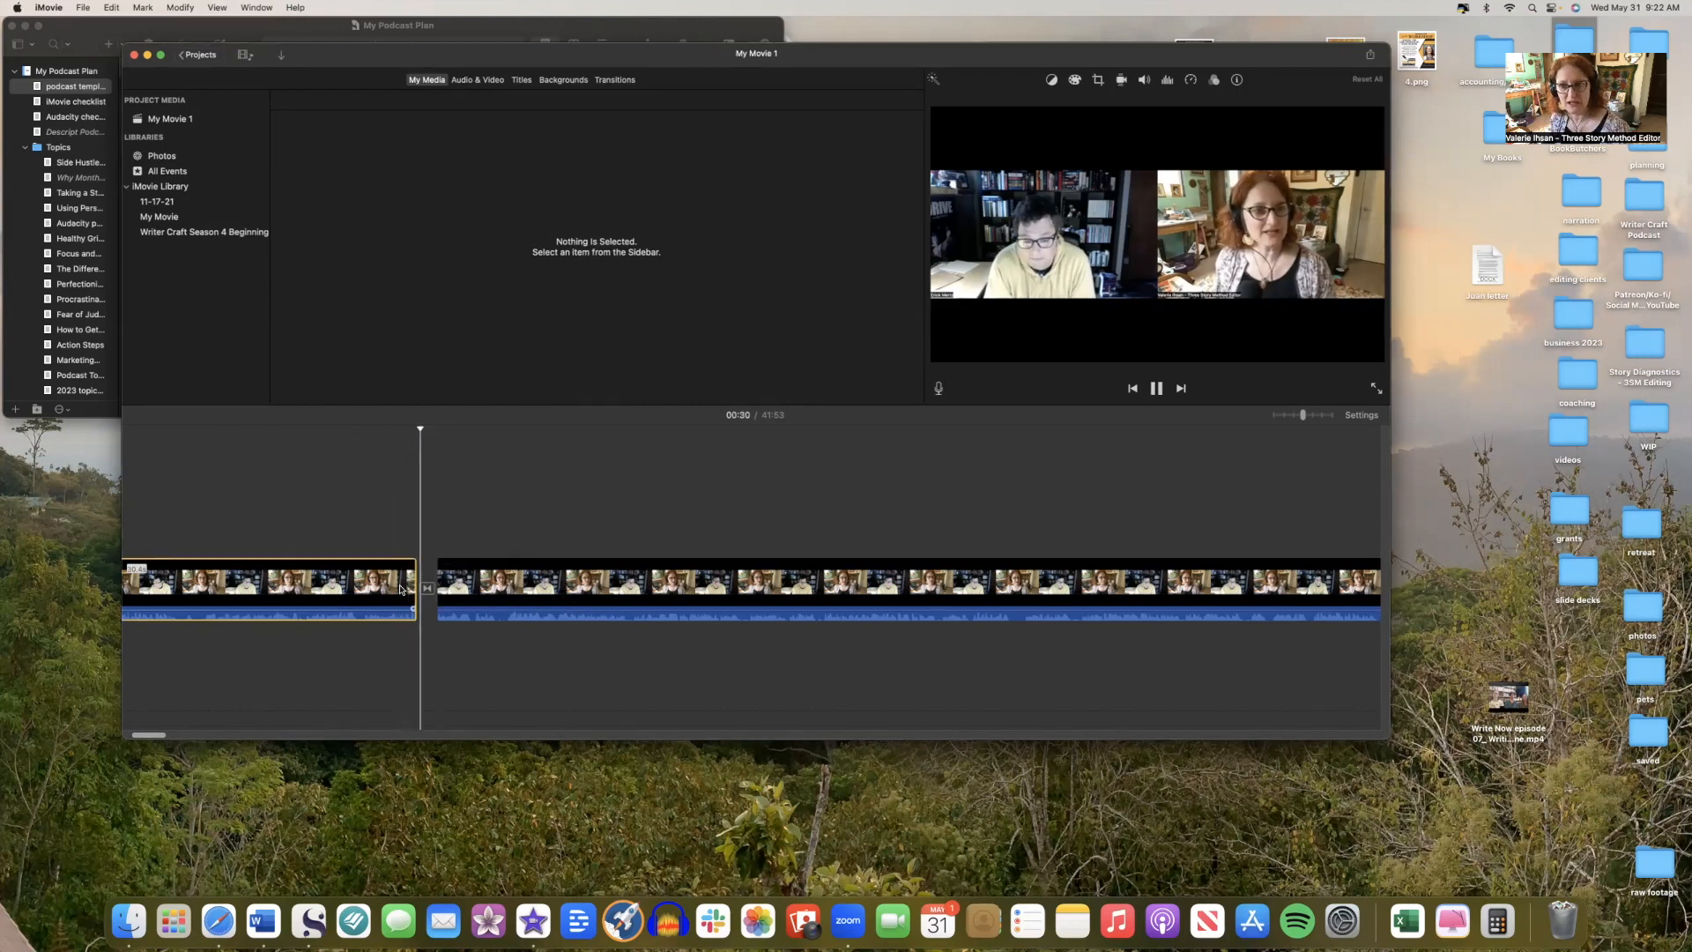
pyautogui.press('space')
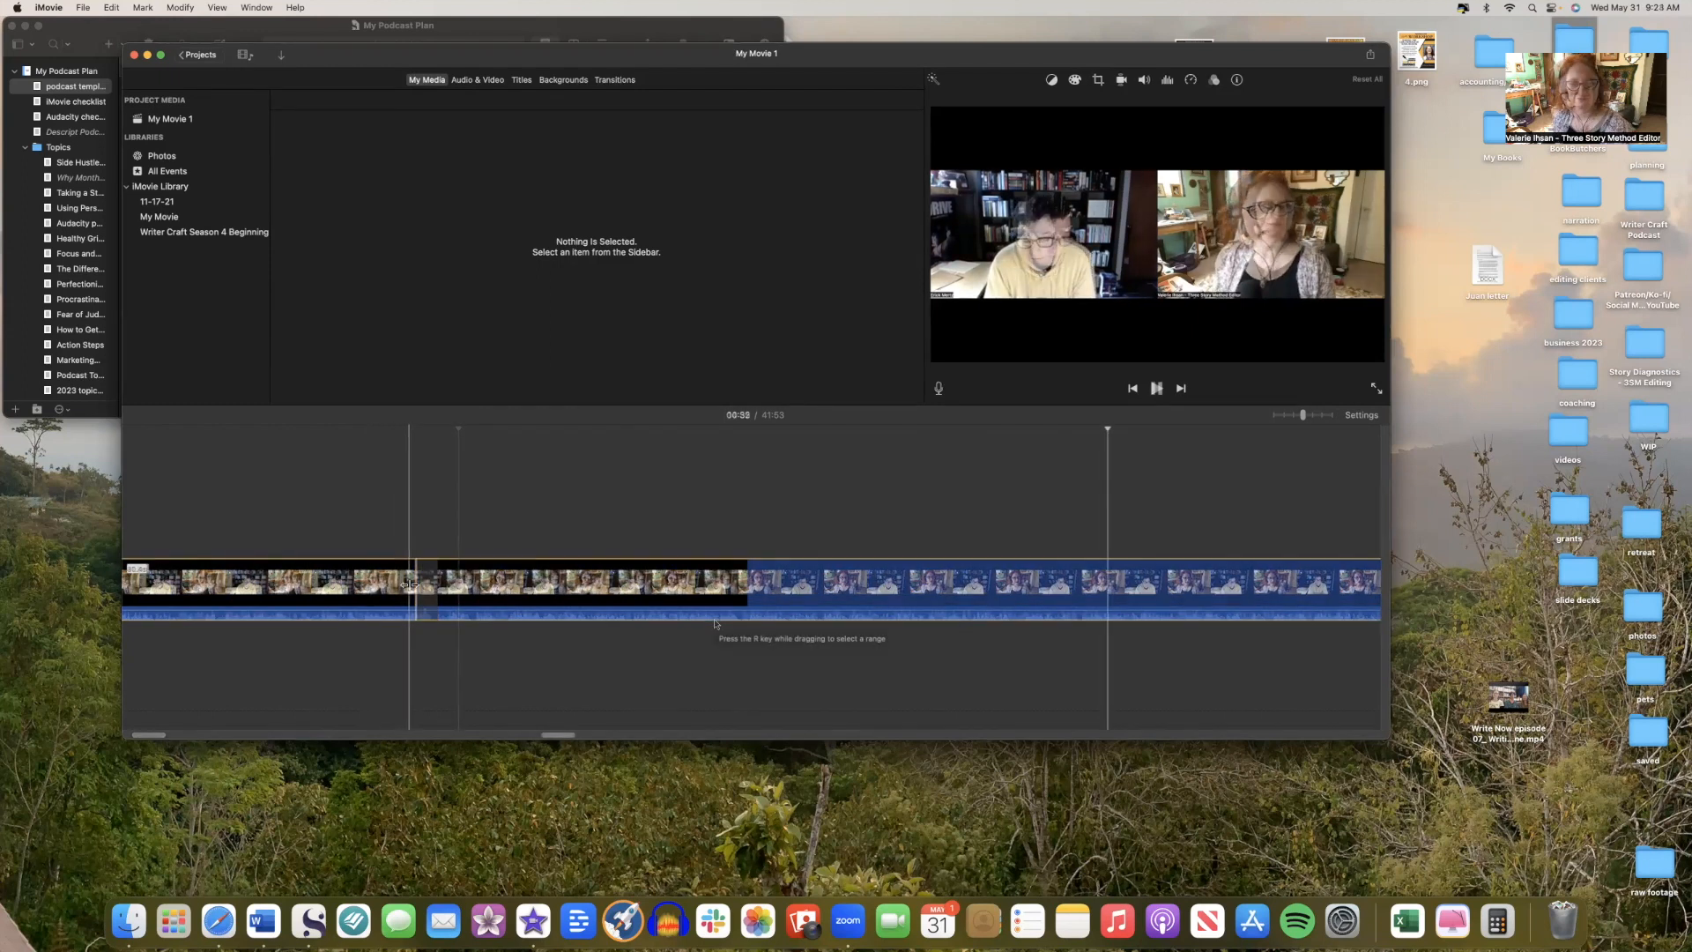
# Play the recording from about 14:34 to find the excerpt's start and split the clip at 14:45.
pyautogui.press('space')
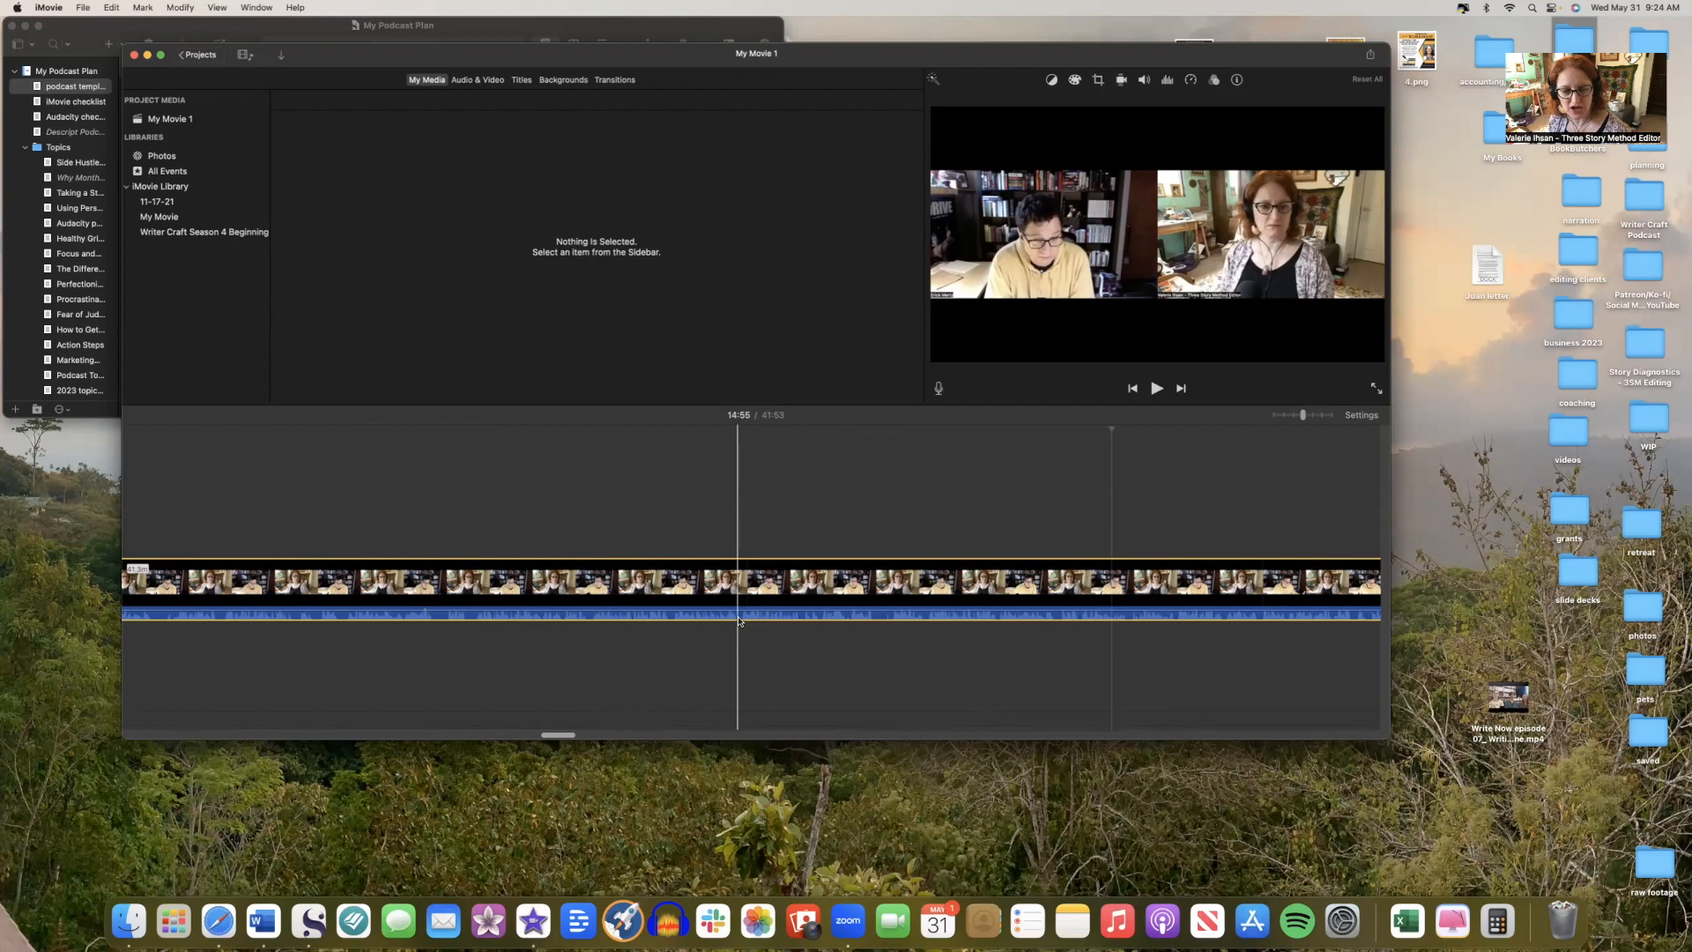
pyautogui.click(738, 621)
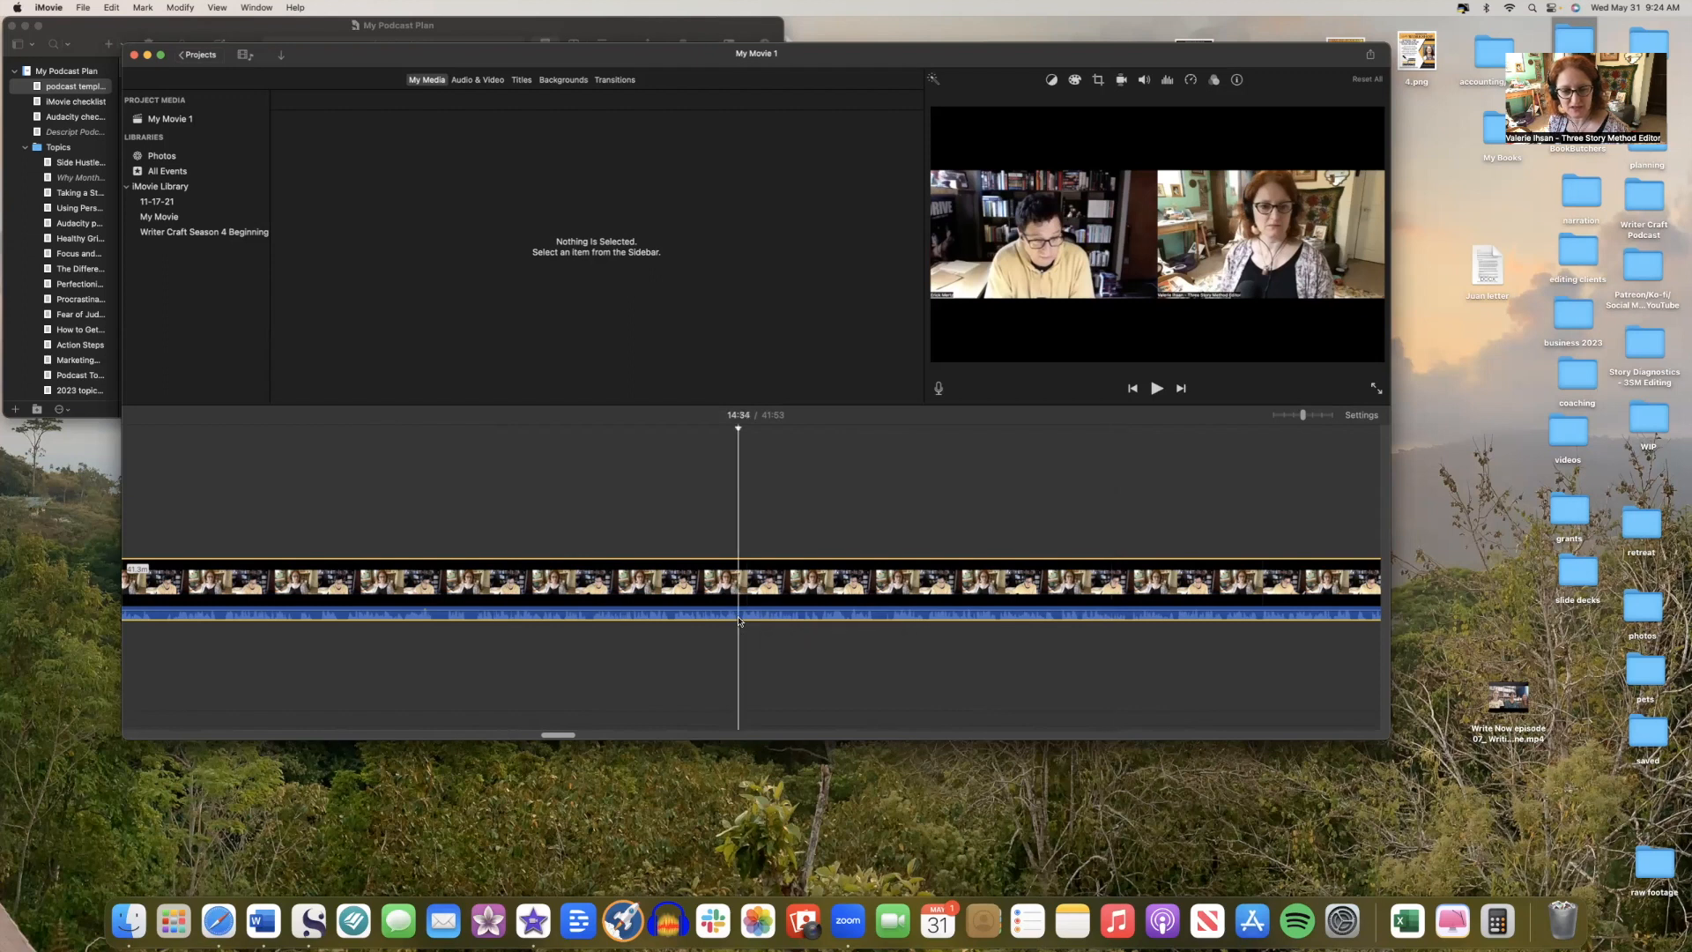
pyautogui.press('space')
pyautogui.click(947, 611)
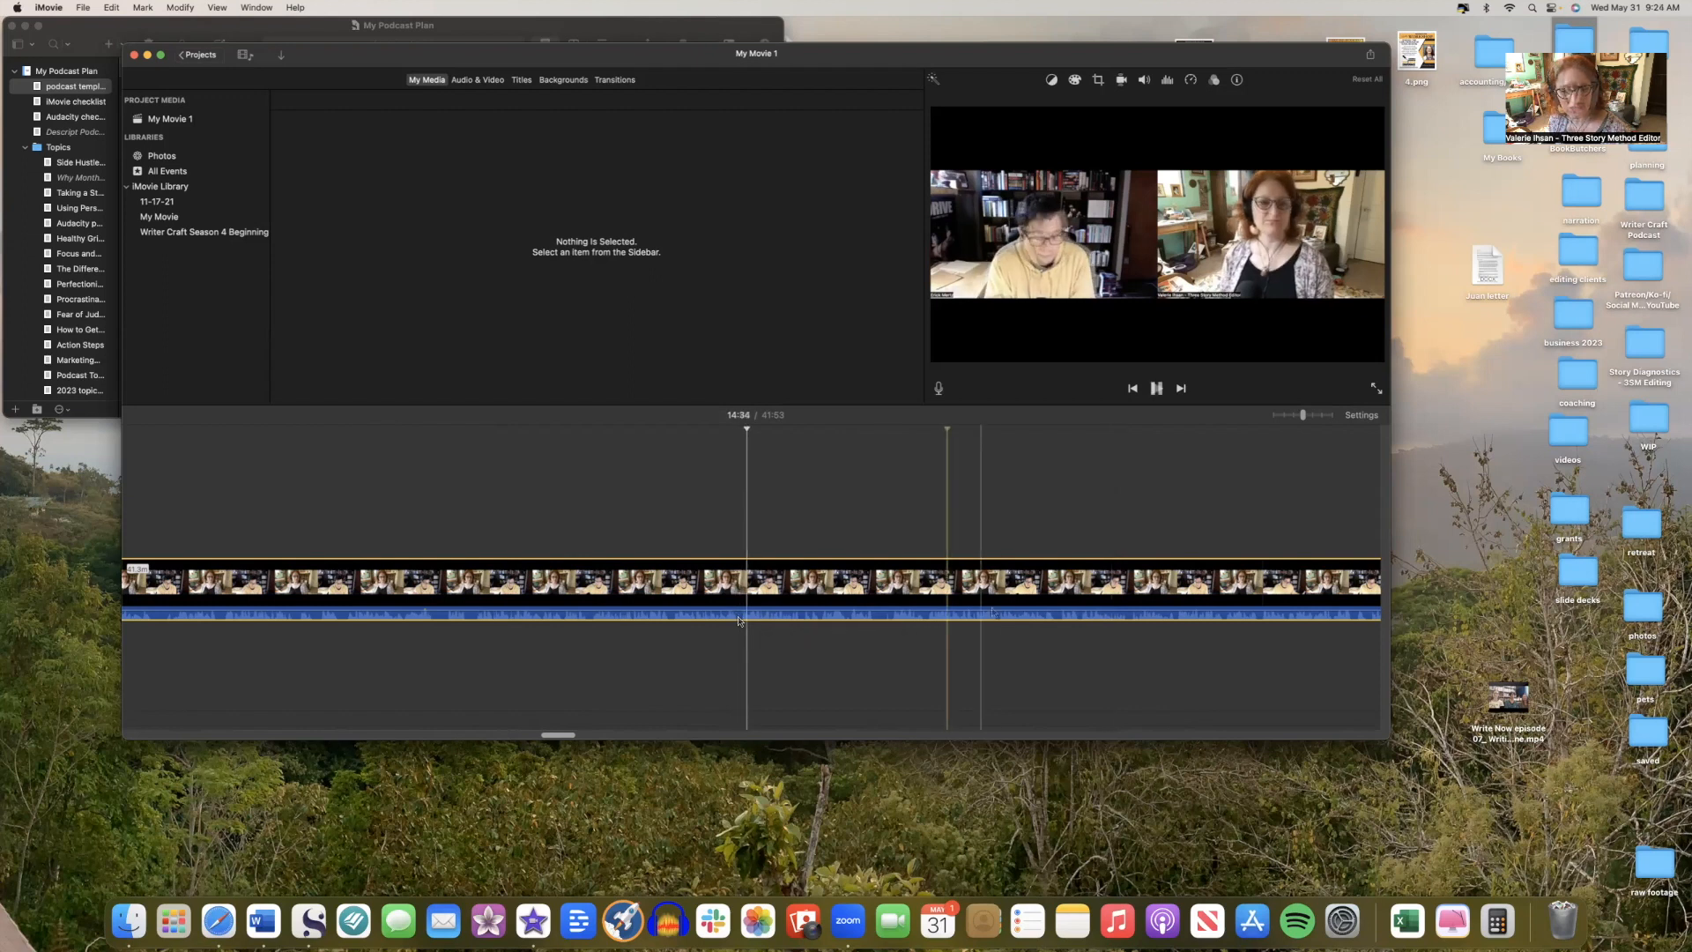
pyautogui.click(1313, 416)
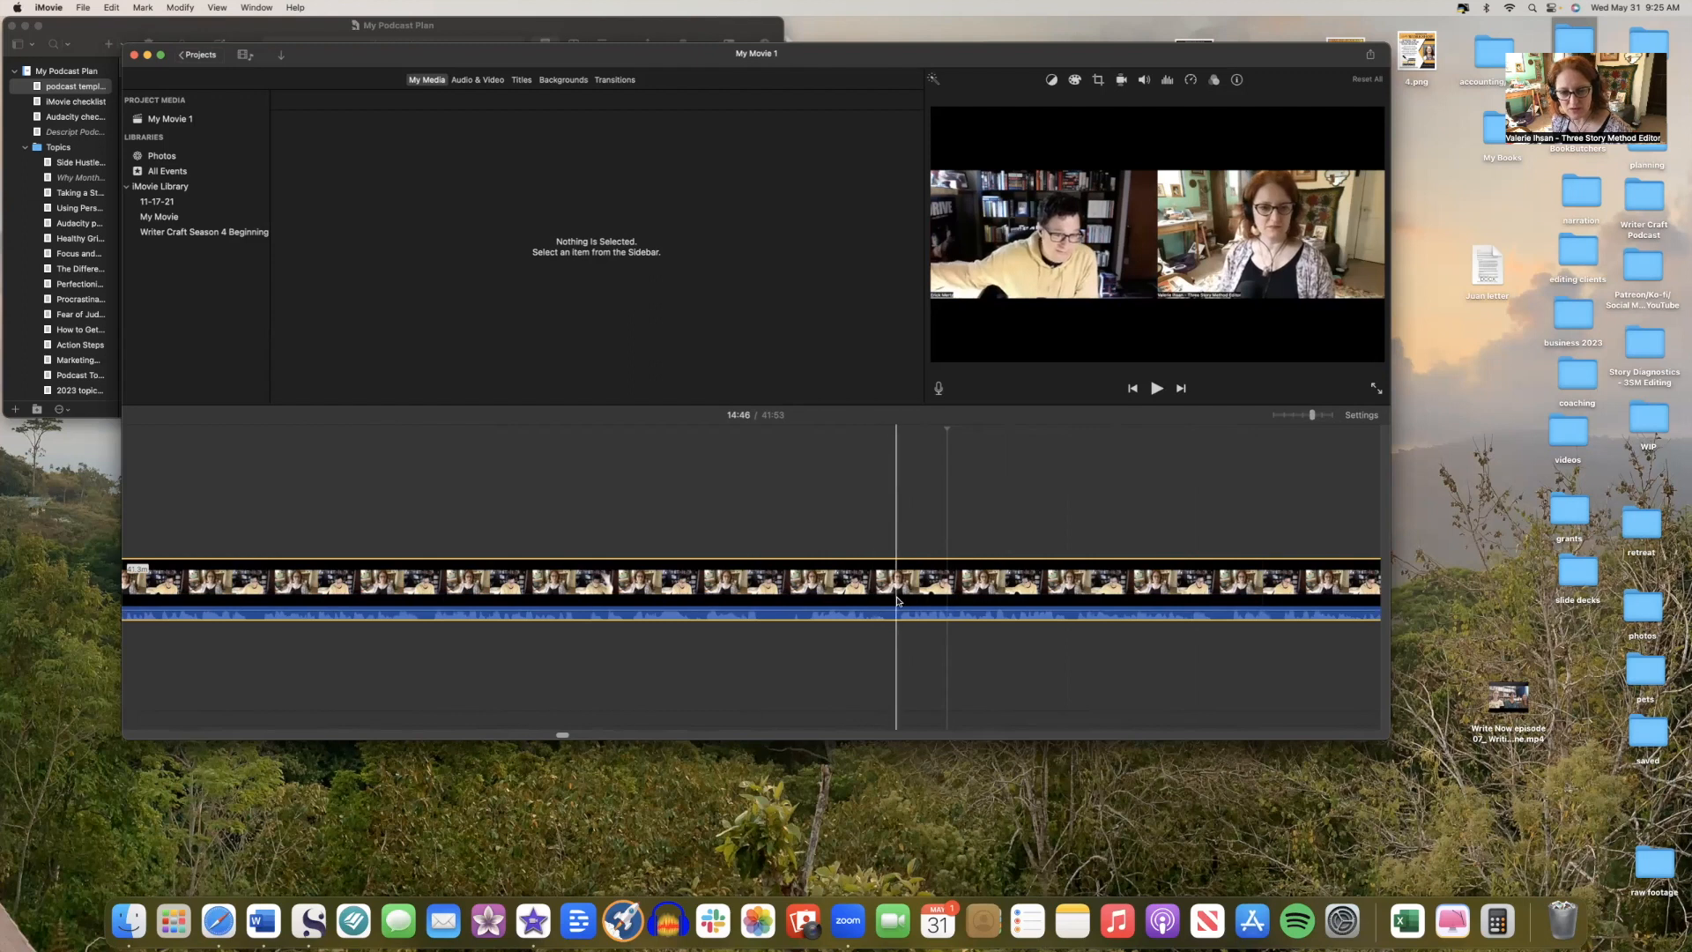
pyautogui.press('space')
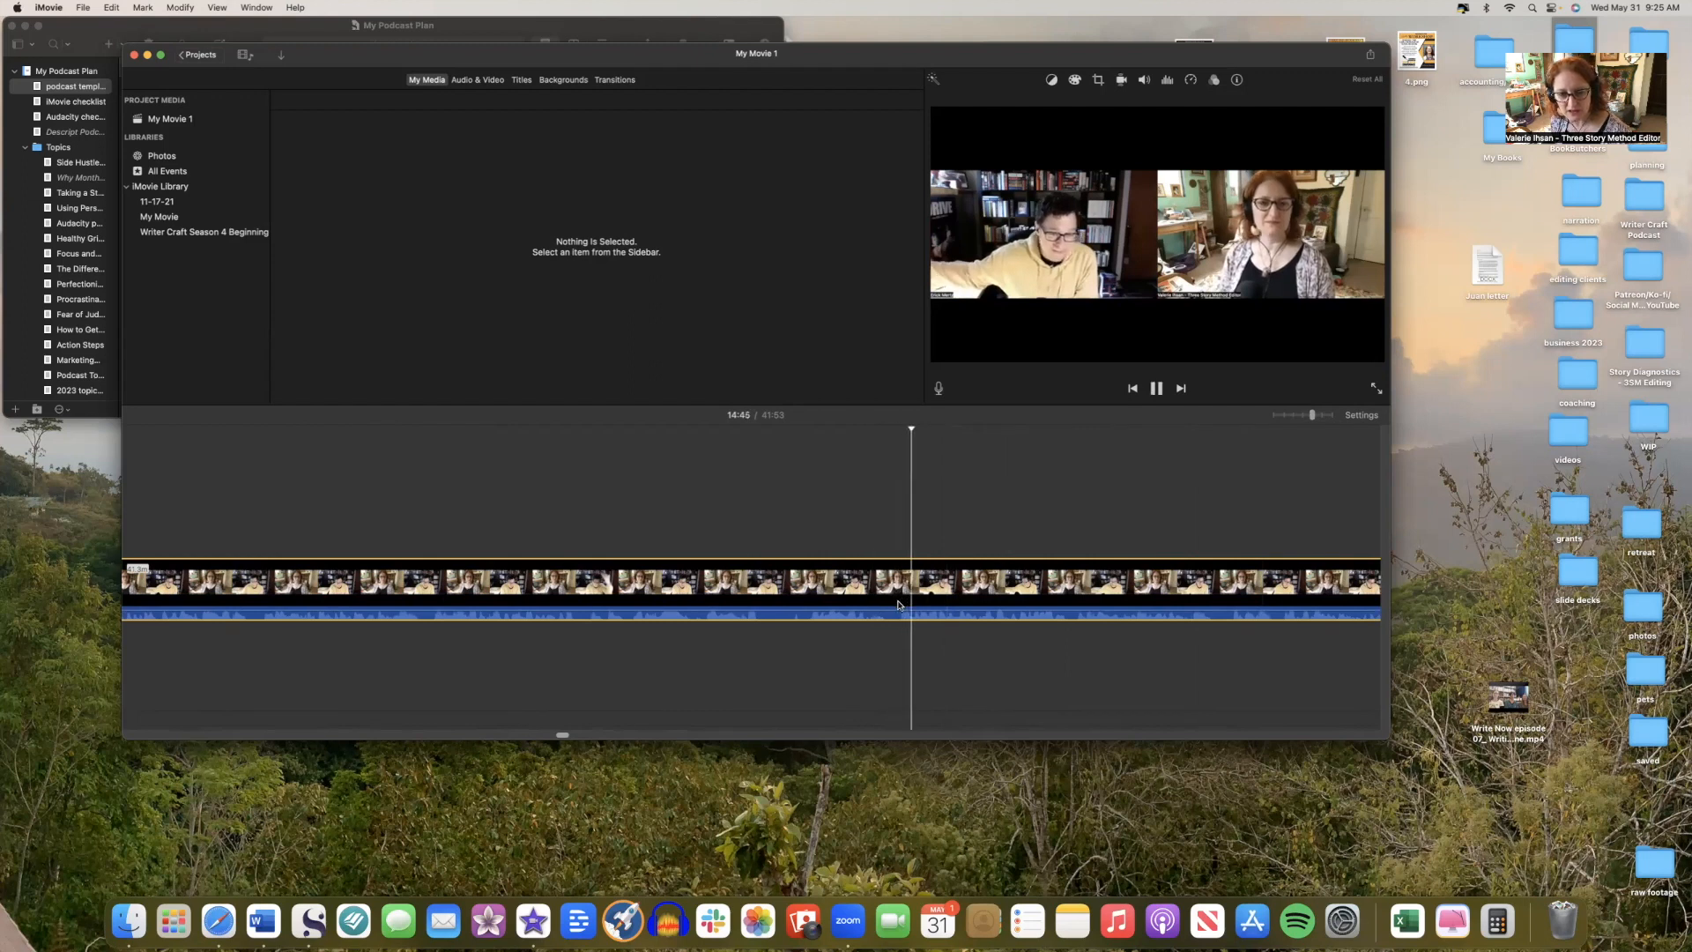
pyautogui.press('space')
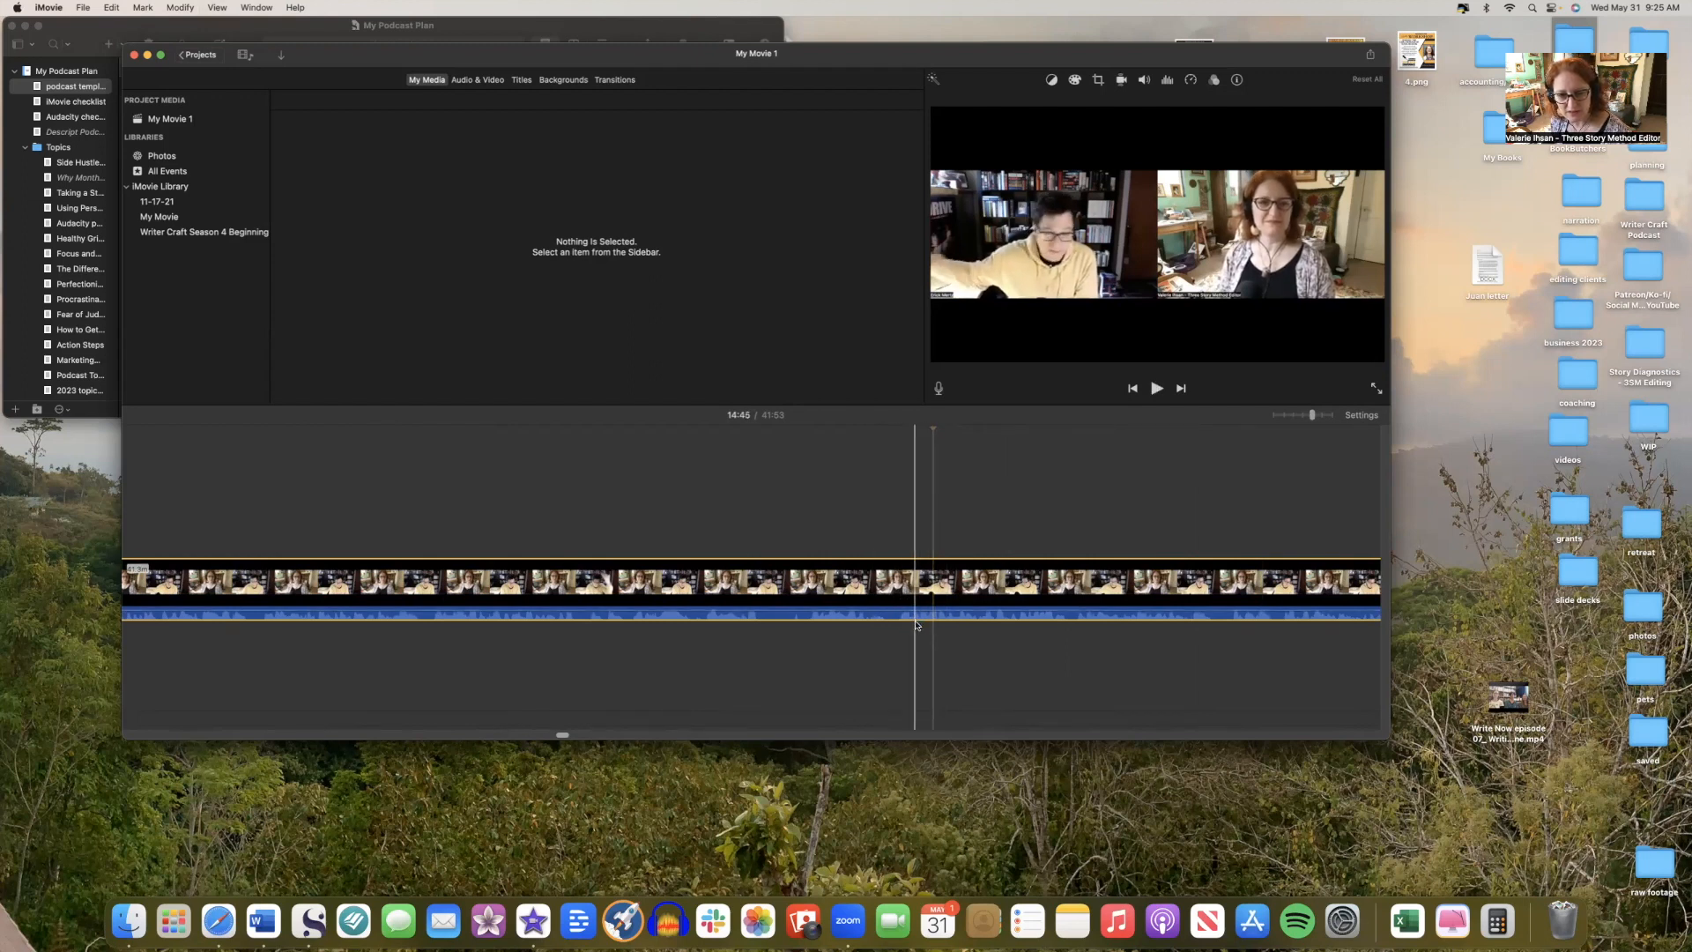
pyautogui.click(914, 626)
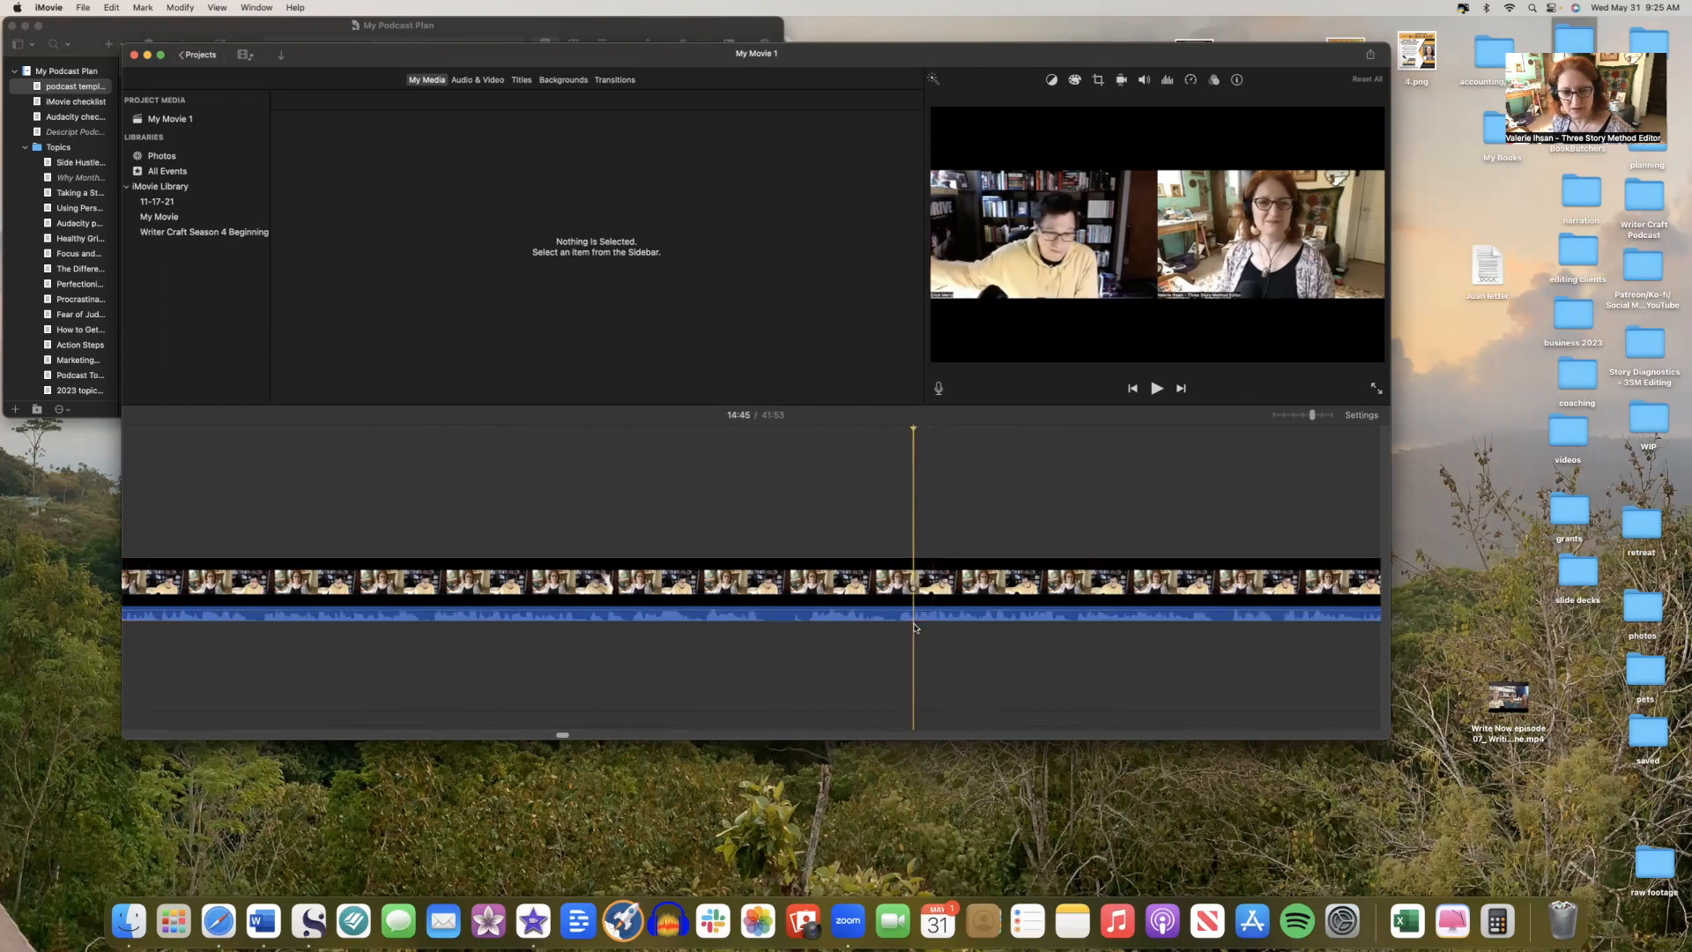
pyautogui.click(180, 8)
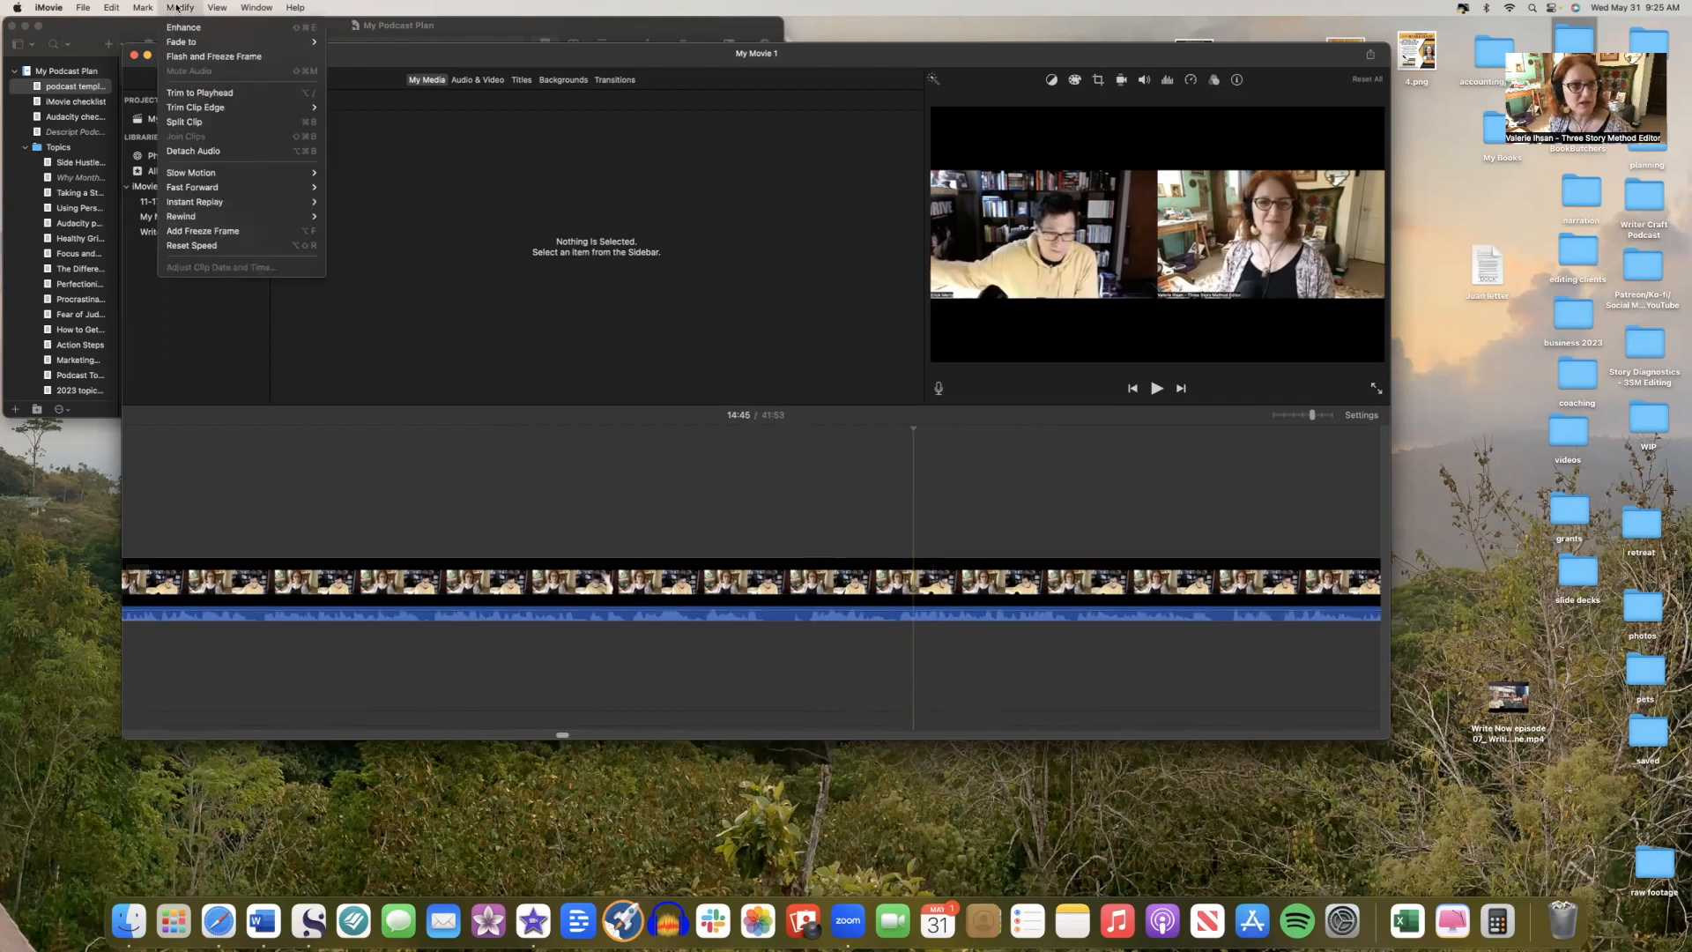
pyautogui.click(185, 122)
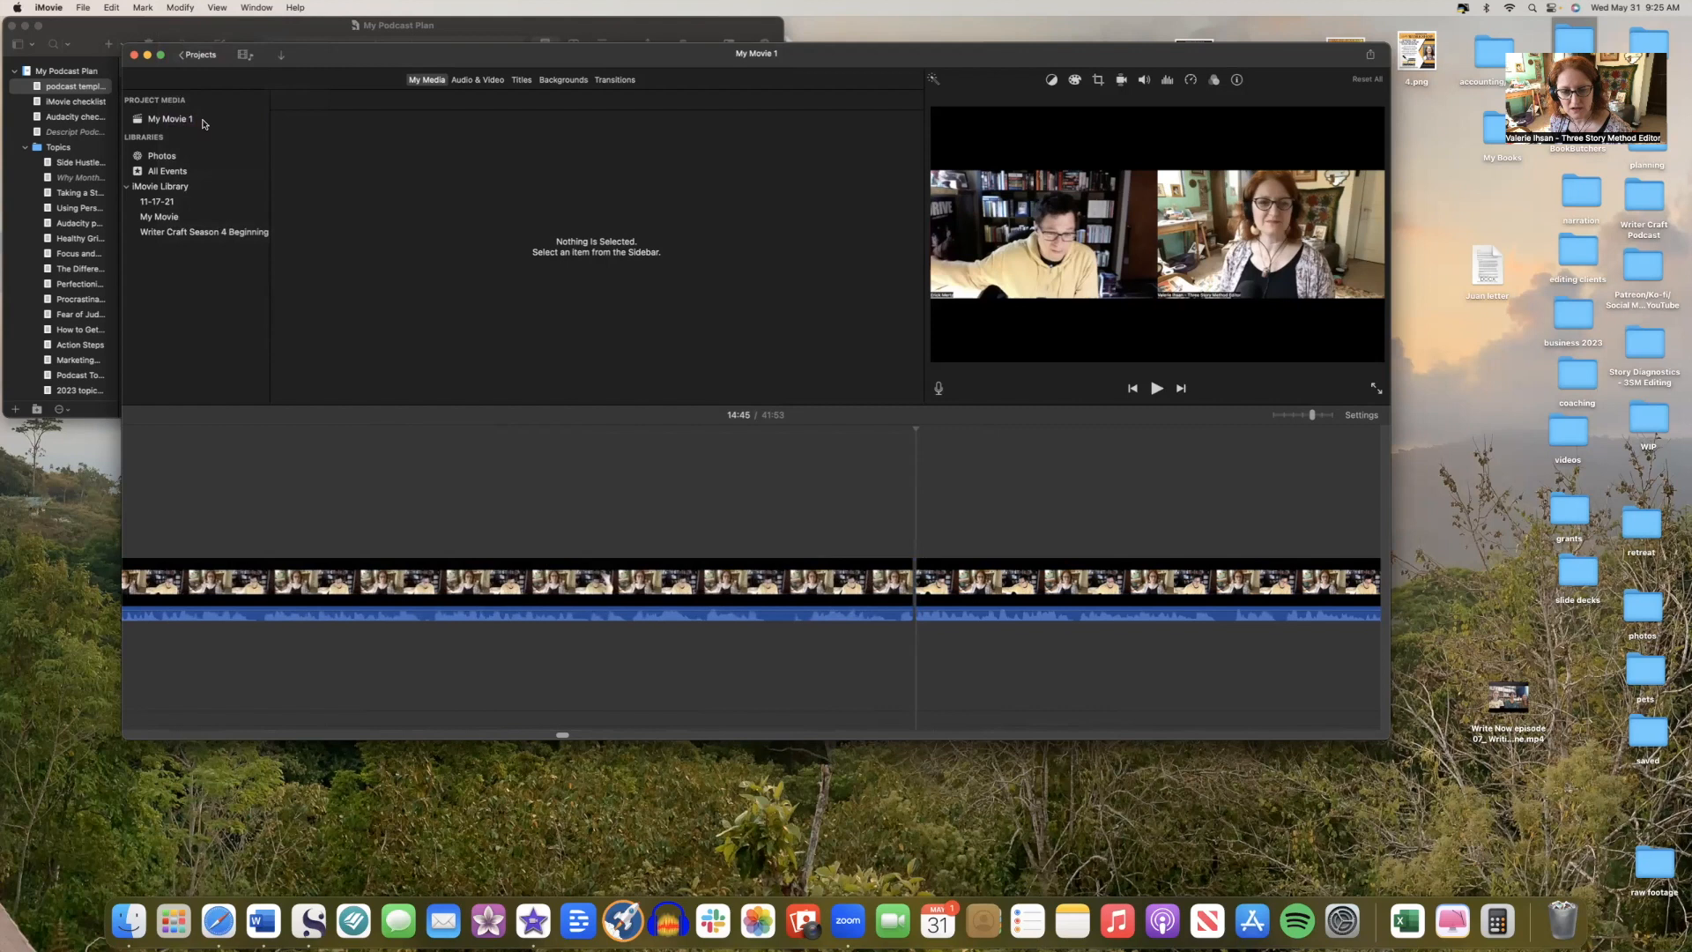
# Play on from the 14:45 cut and split the following clip at 14:58.
pyautogui.press('space')
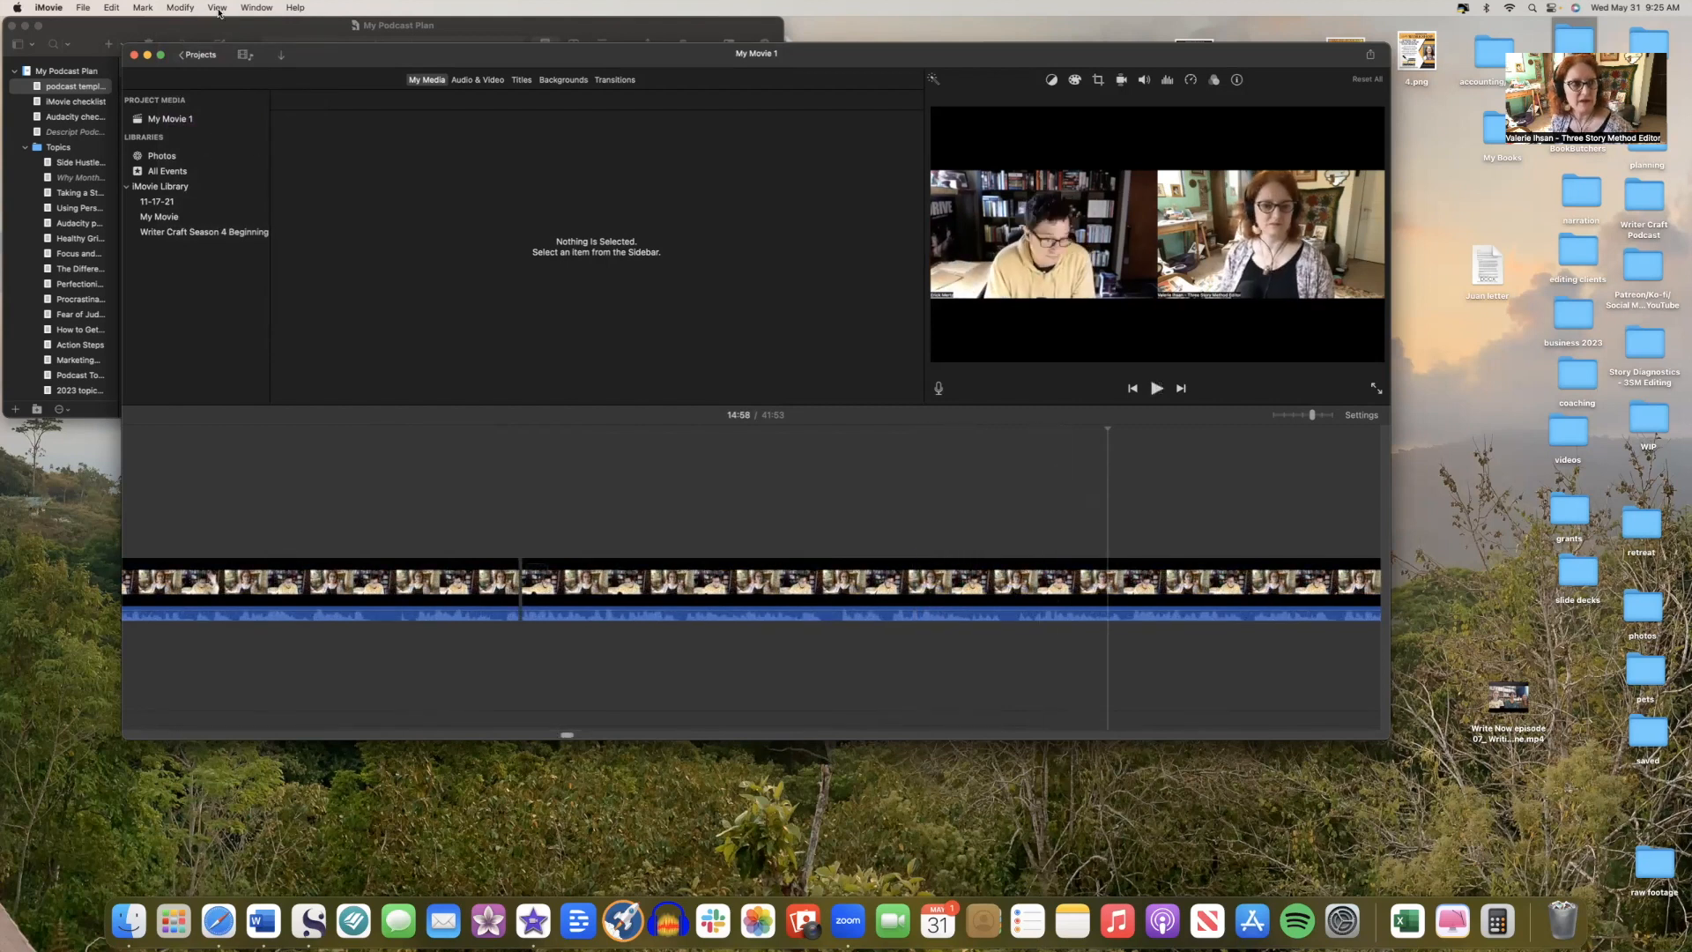
pyautogui.click(180, 8)
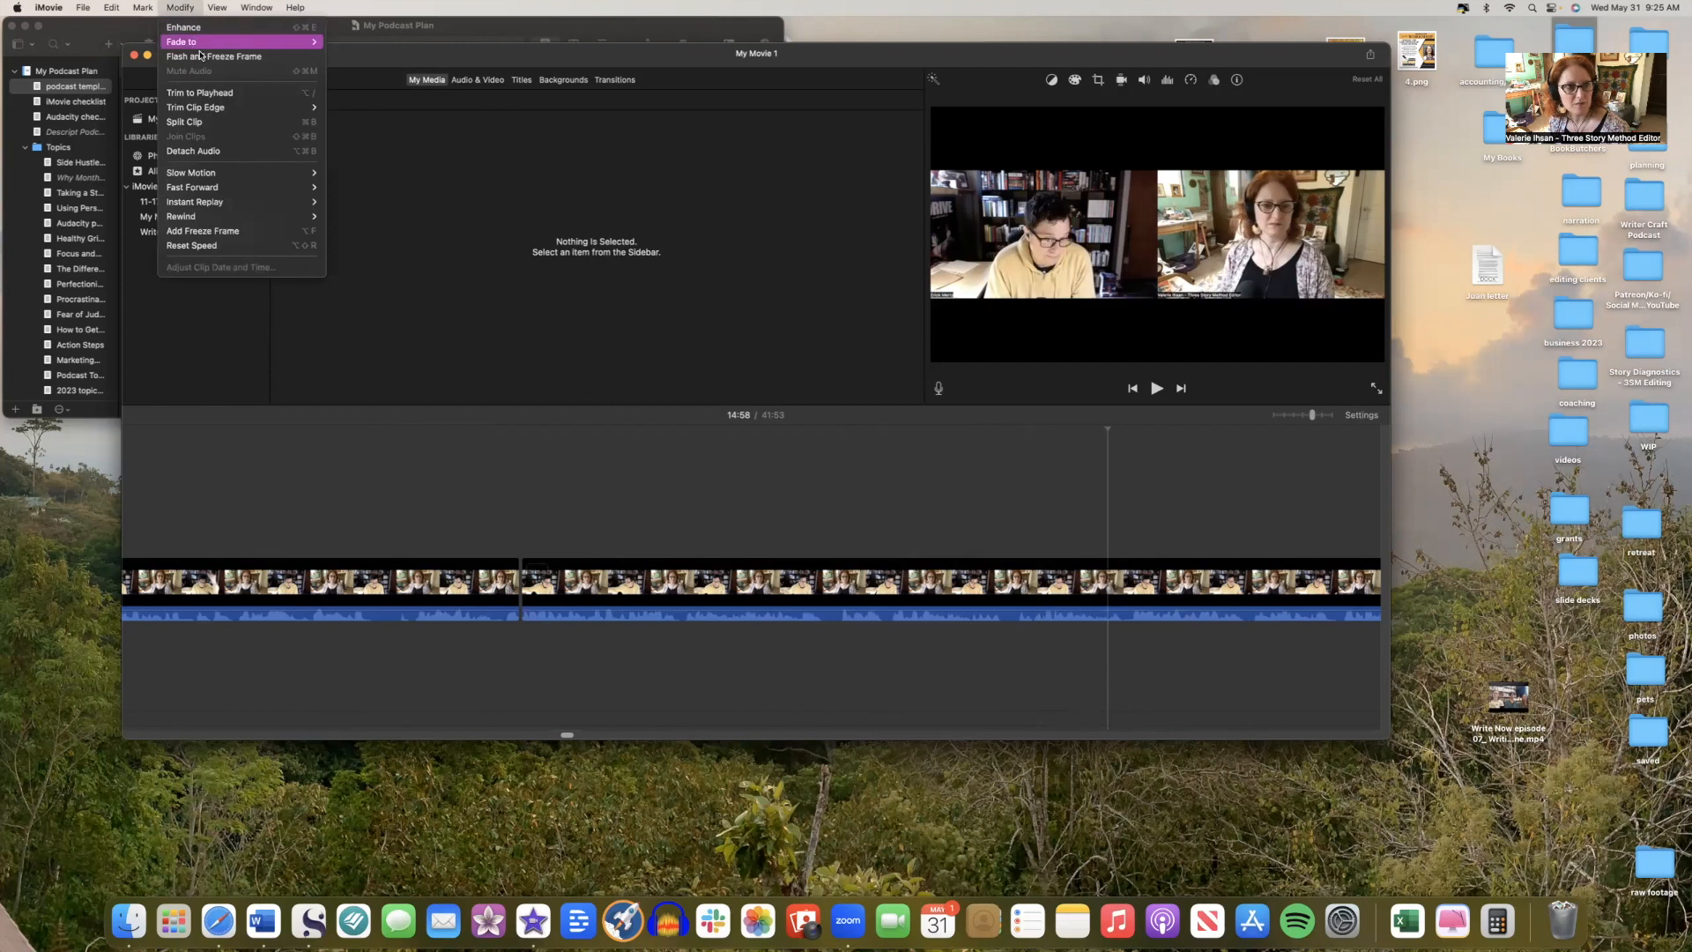
pyautogui.click(206, 124)
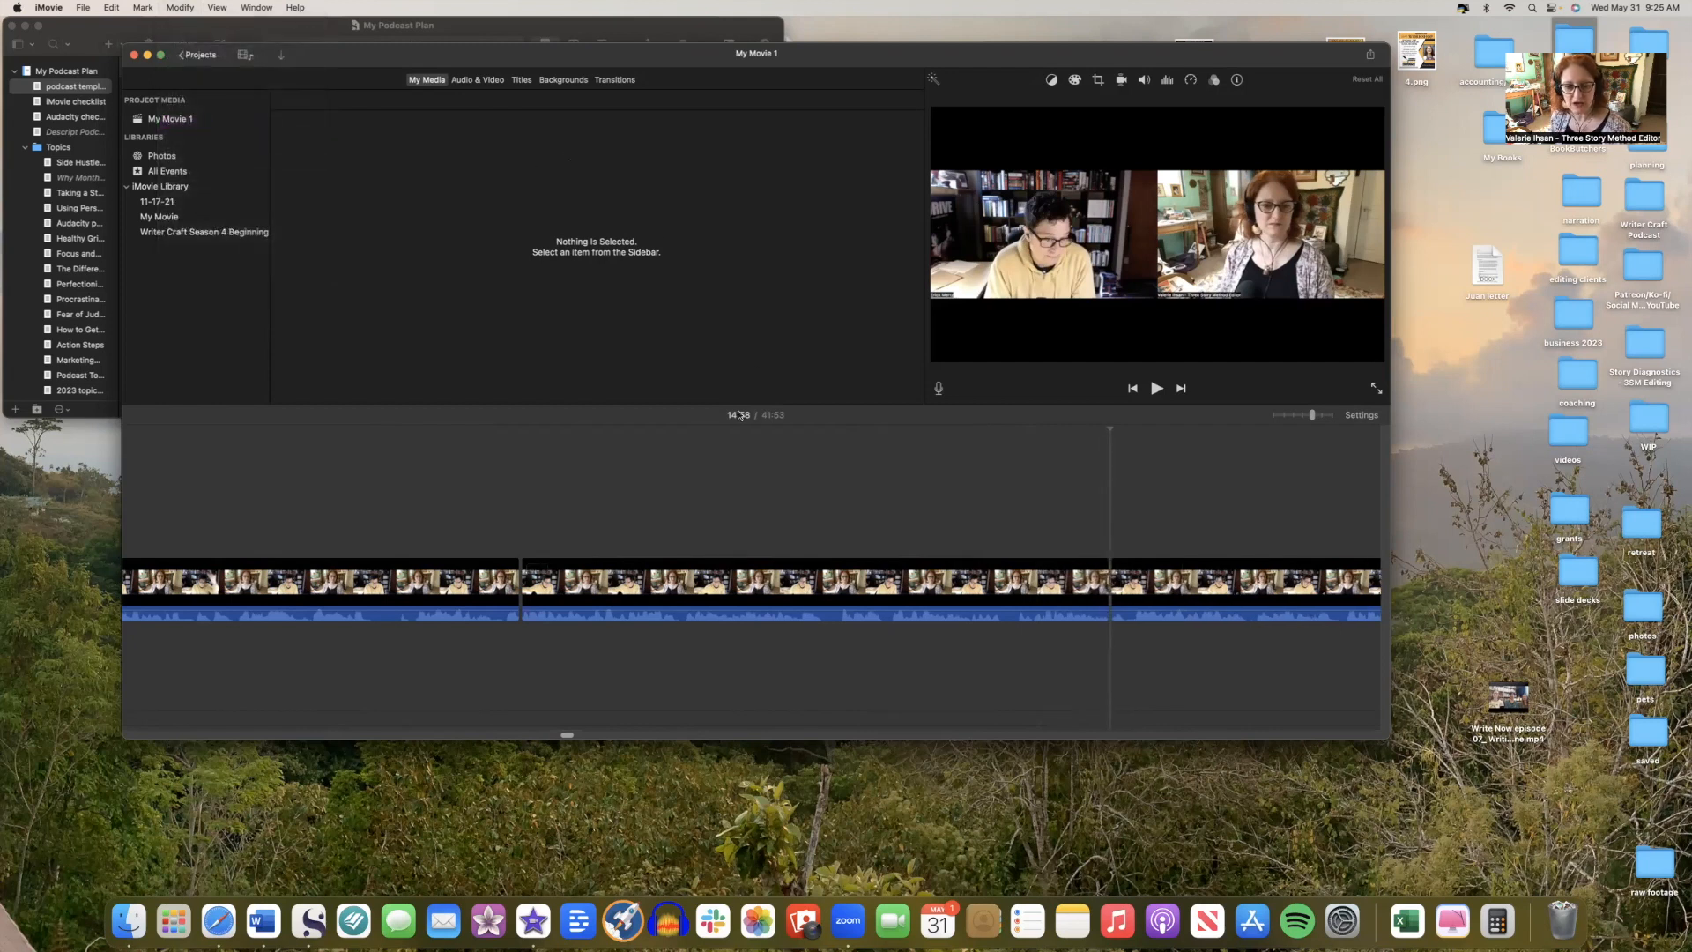
# Copy the piece between the 14:45 and 14:58 cuts and paste it at 00:00, the beginning of the movie.
pyautogui.click(811, 592)
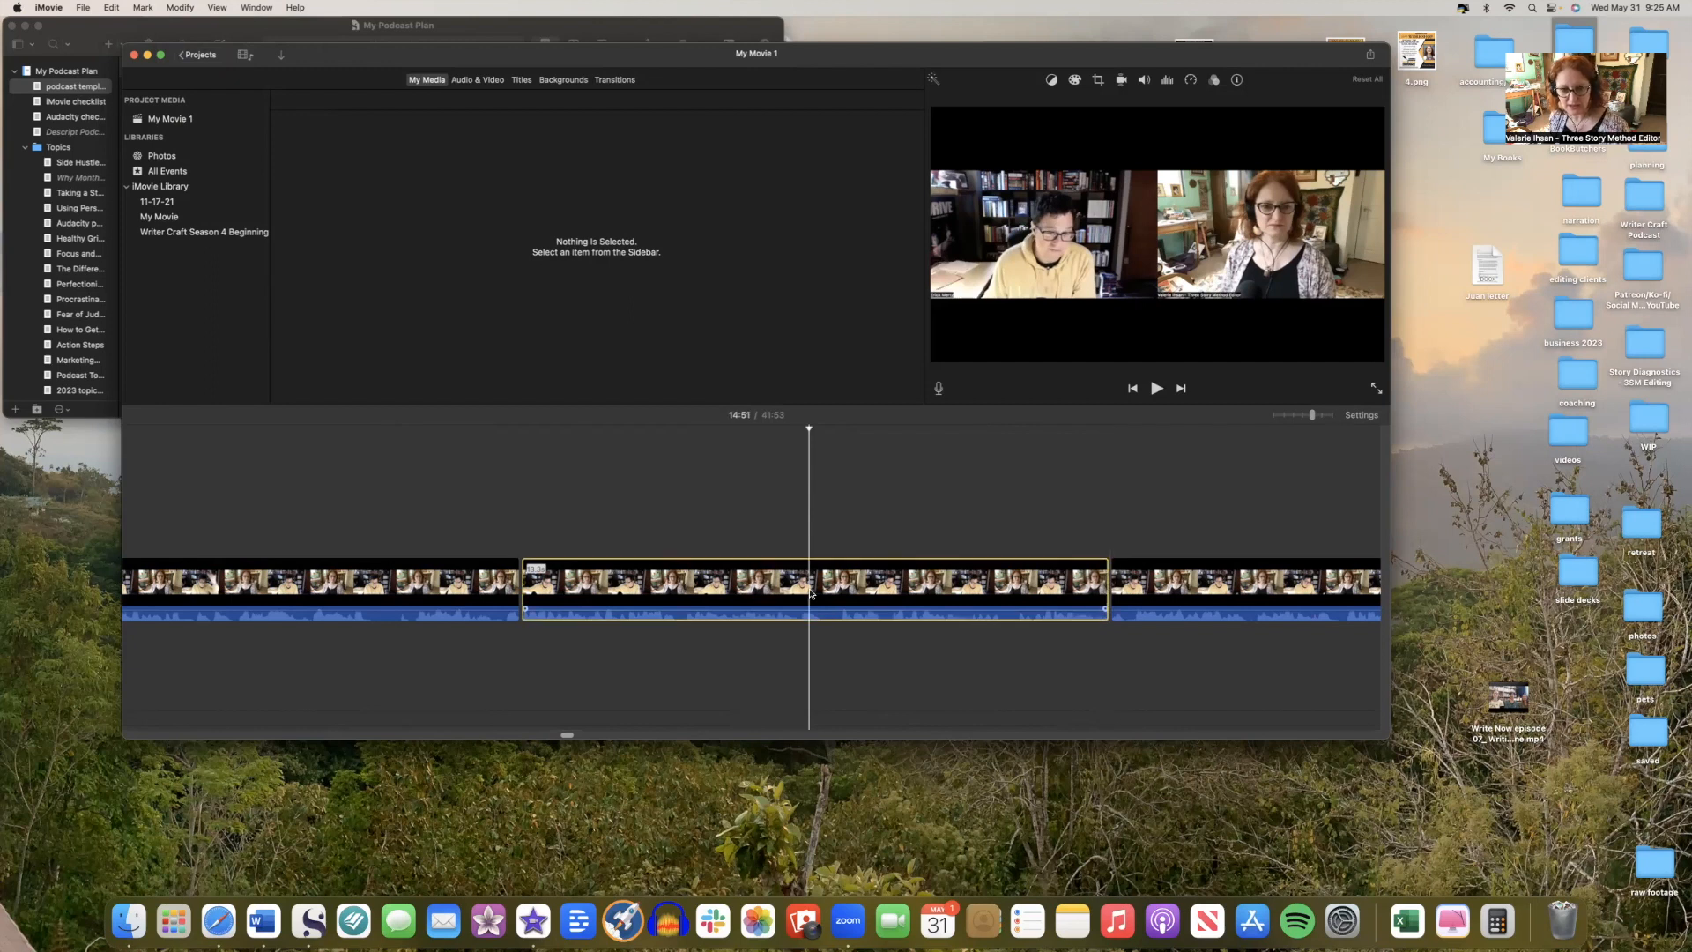
pyautogui.click(110, 7)
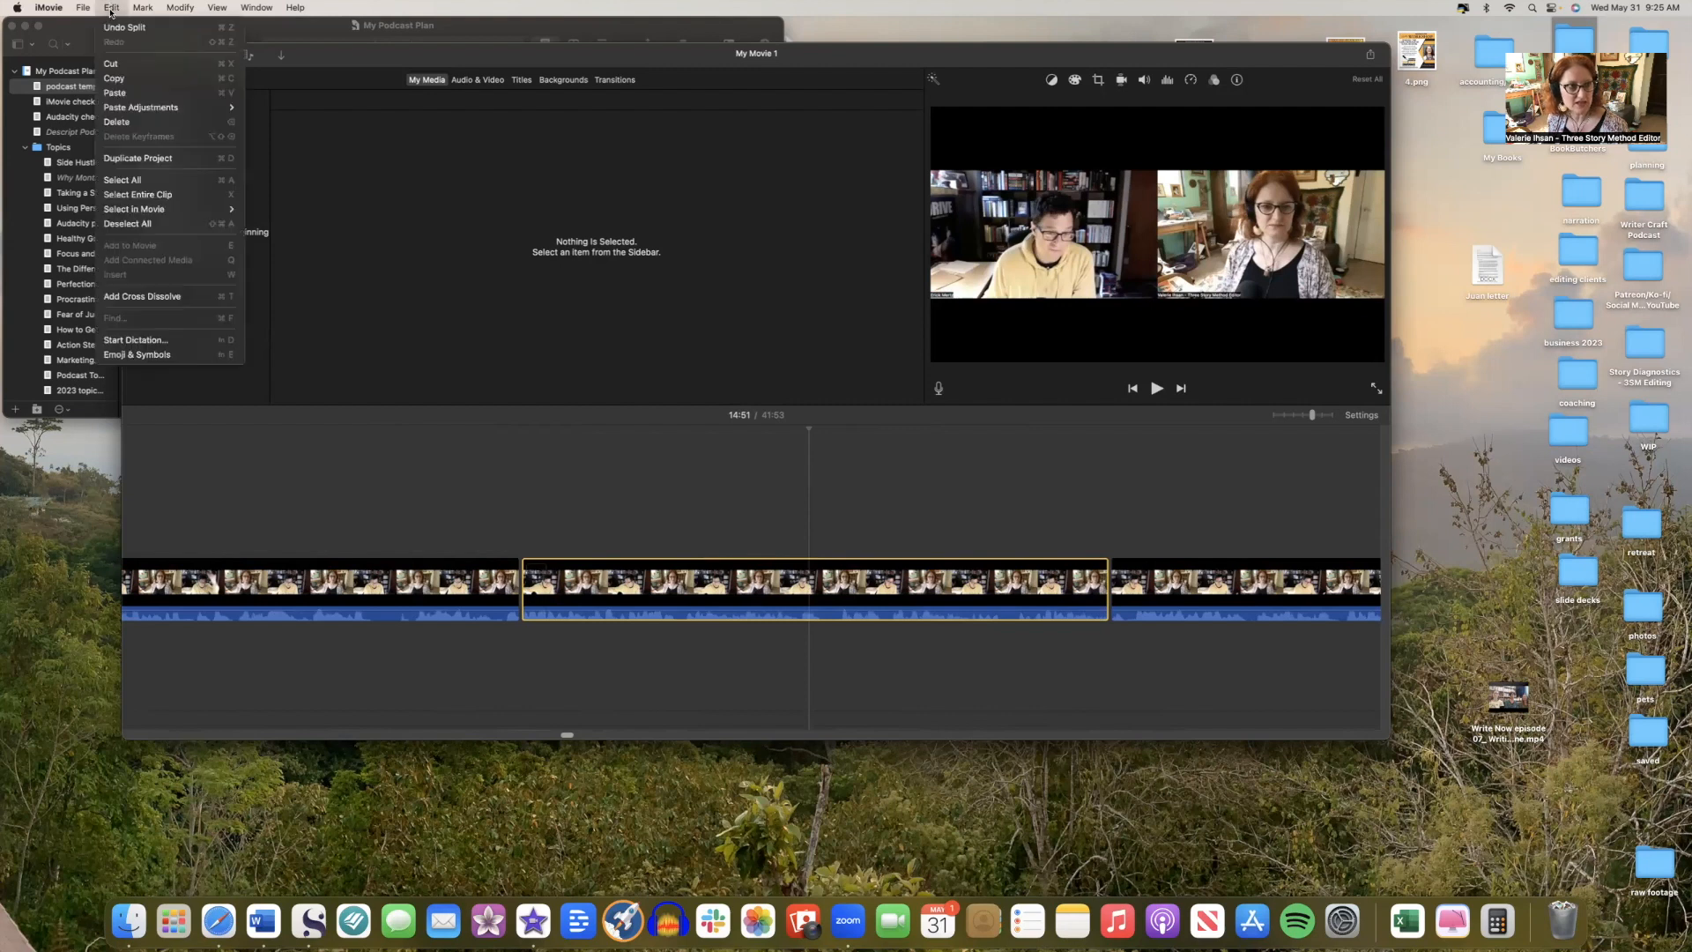
pyautogui.click(131, 108)
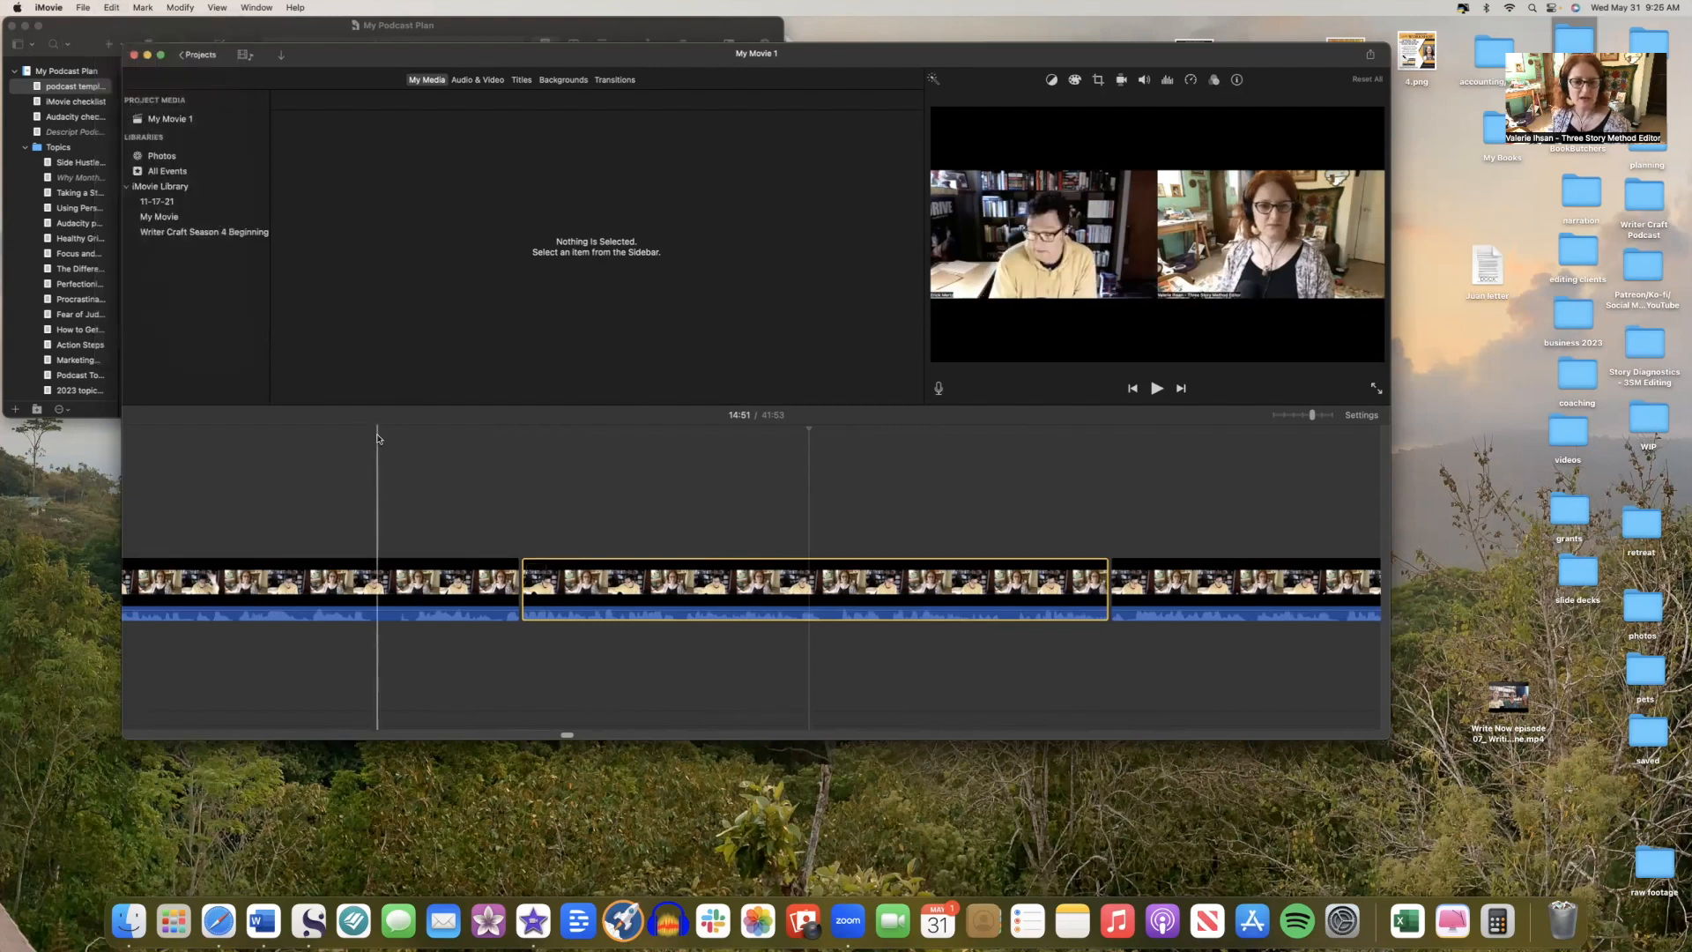
pyautogui.moveTo(567, 739); pyautogui.dragTo(62, 721)
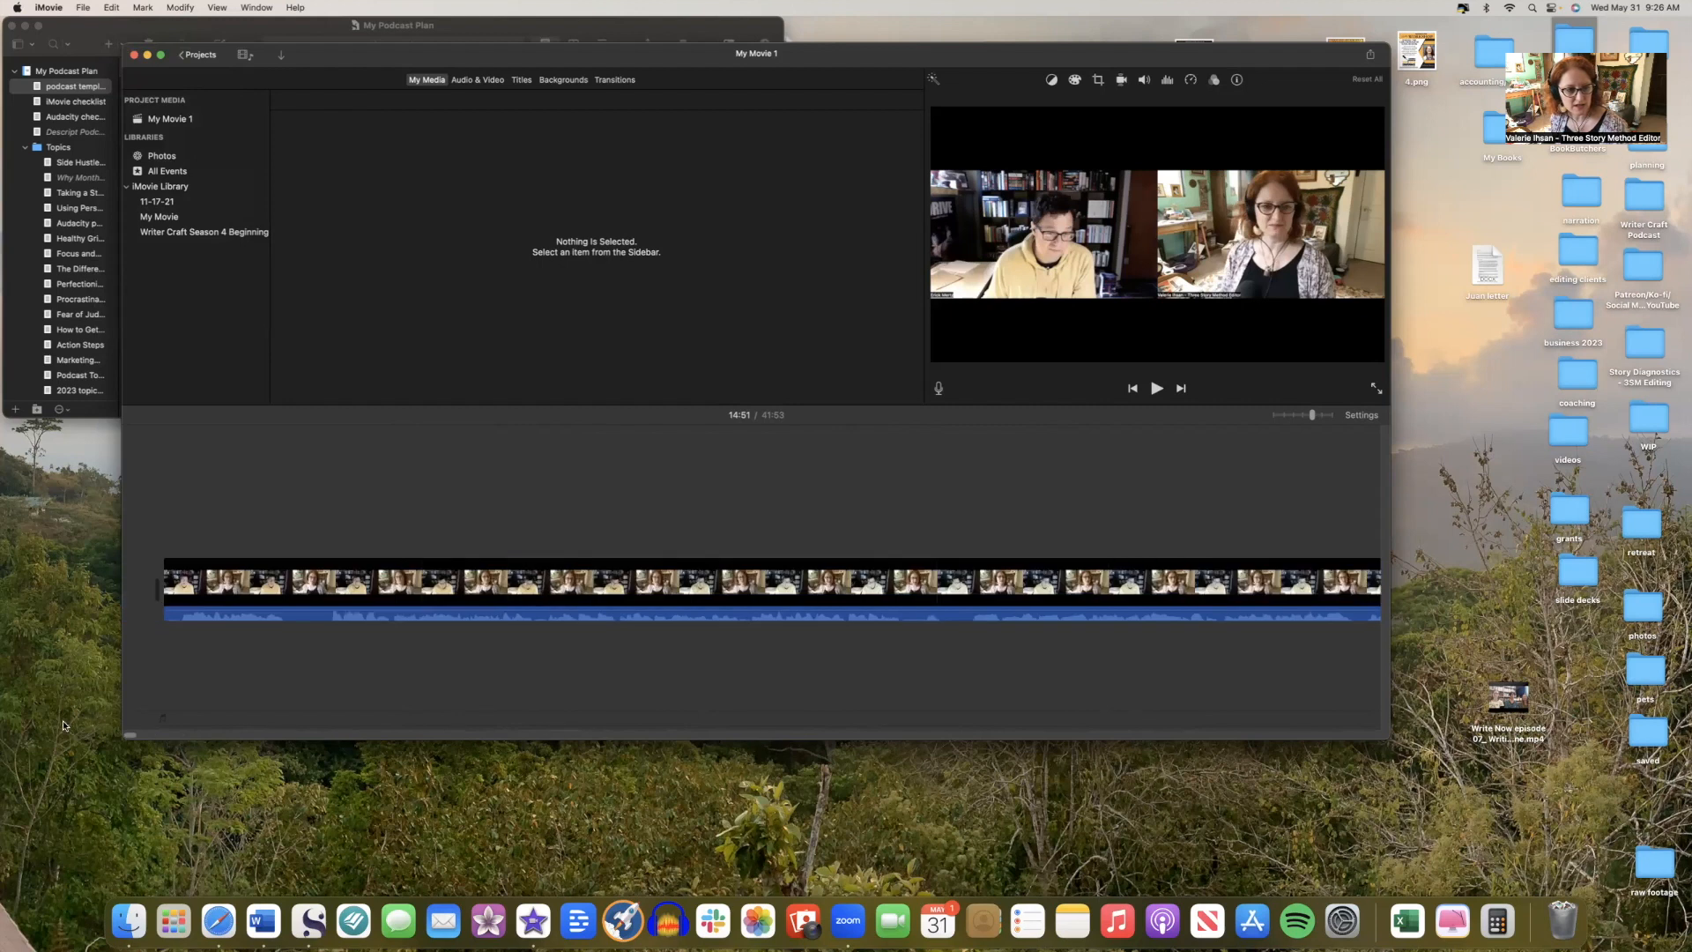
pyautogui.click(161, 570)
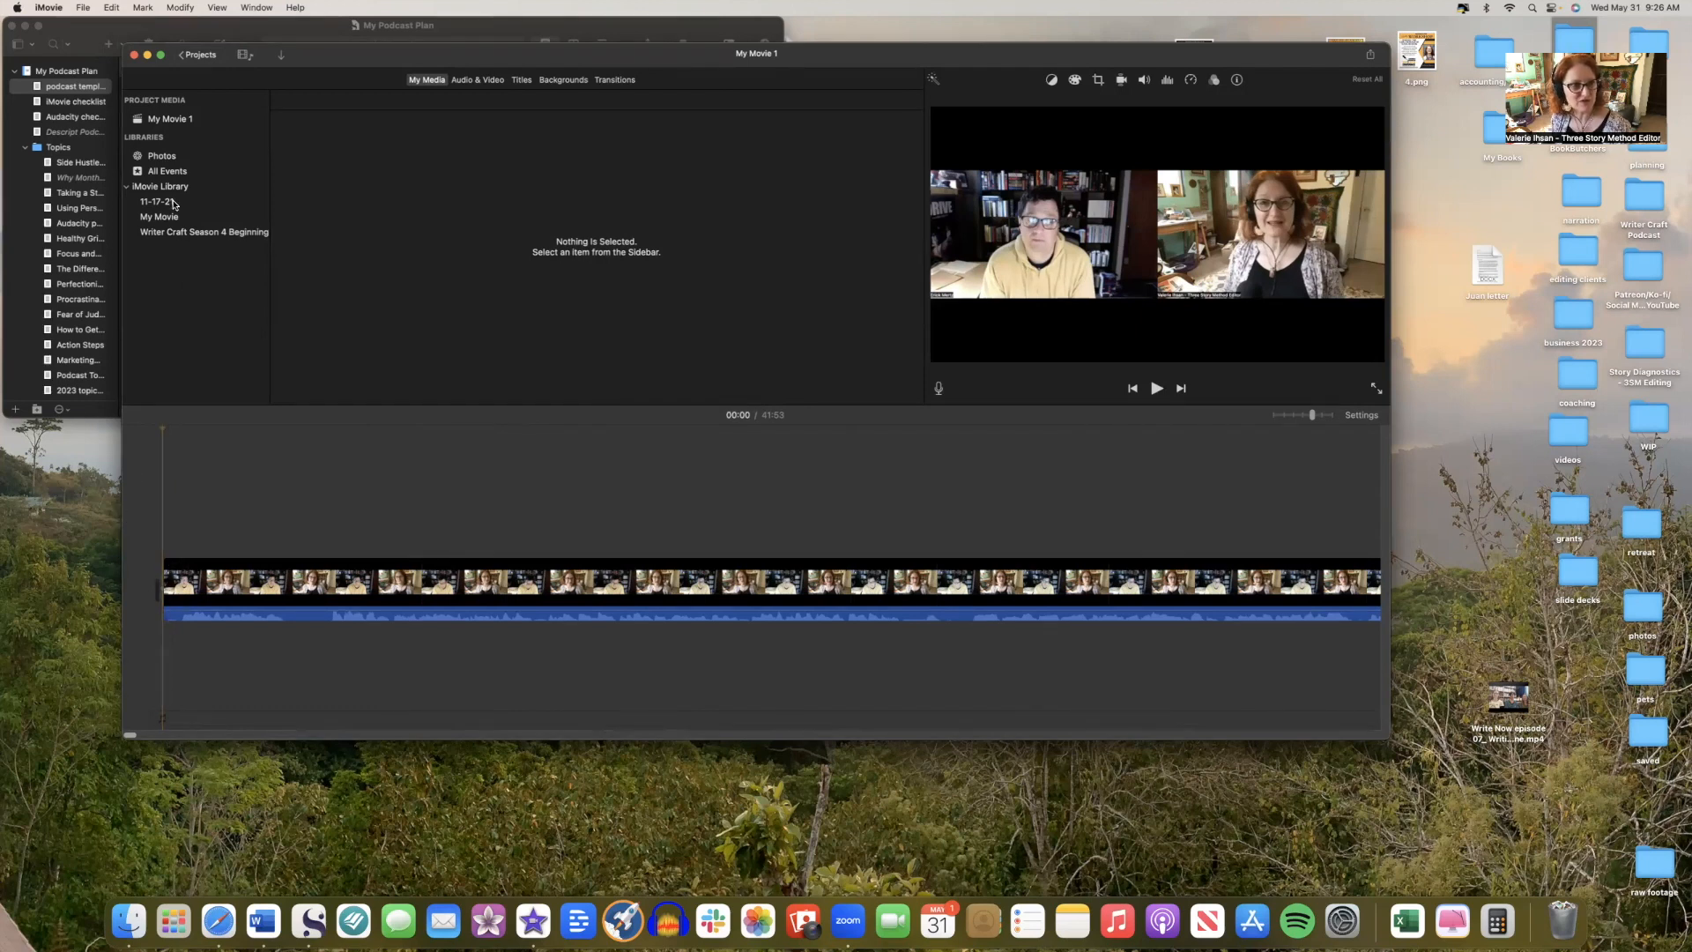
pyautogui.click(112, 8)
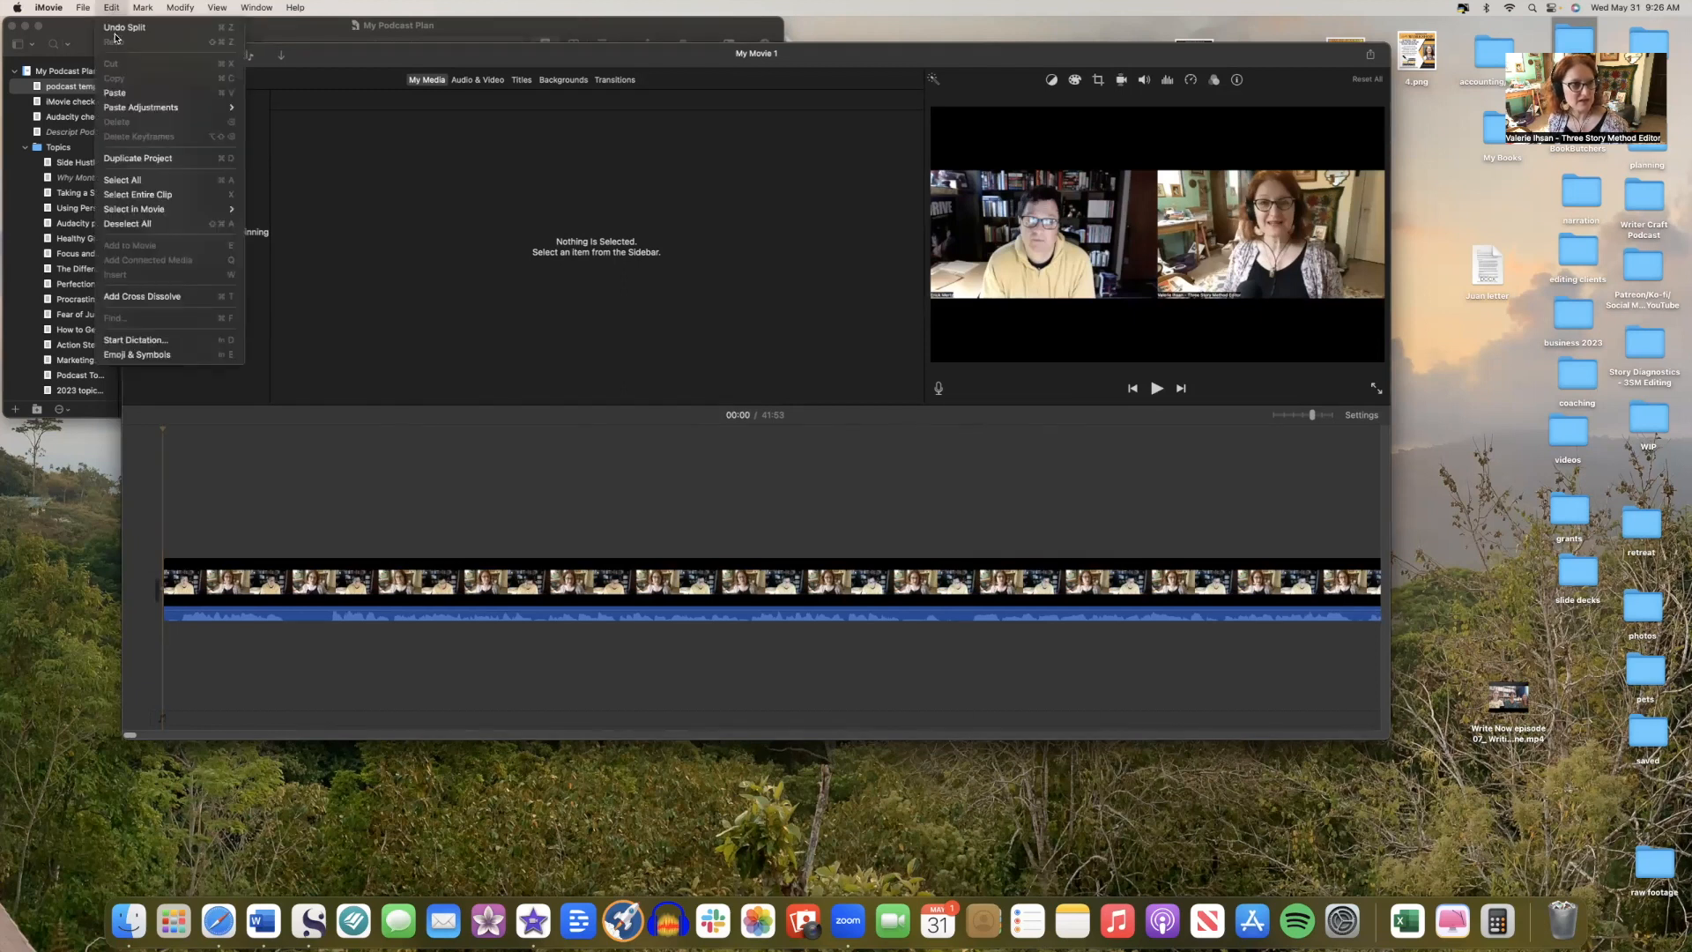
pyautogui.click(115, 92)
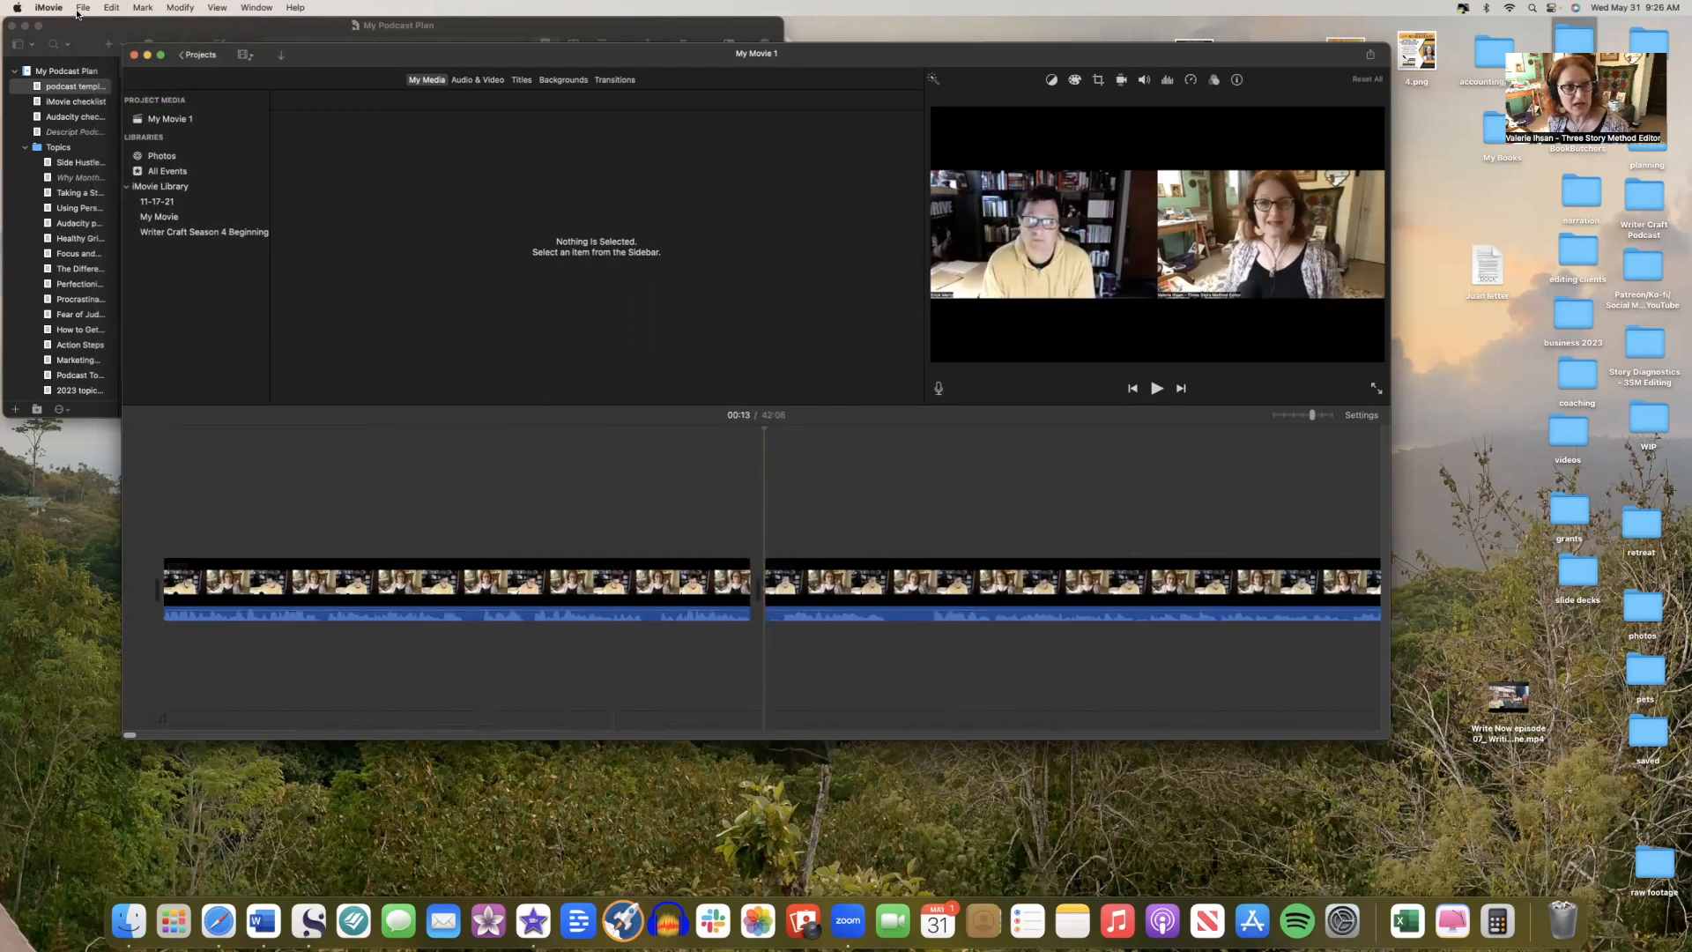
# Add a cross dissolve between the pasted excerpt and the original opening, and check the new beginning and the footage after the transition.
pyautogui.click(108, 8)
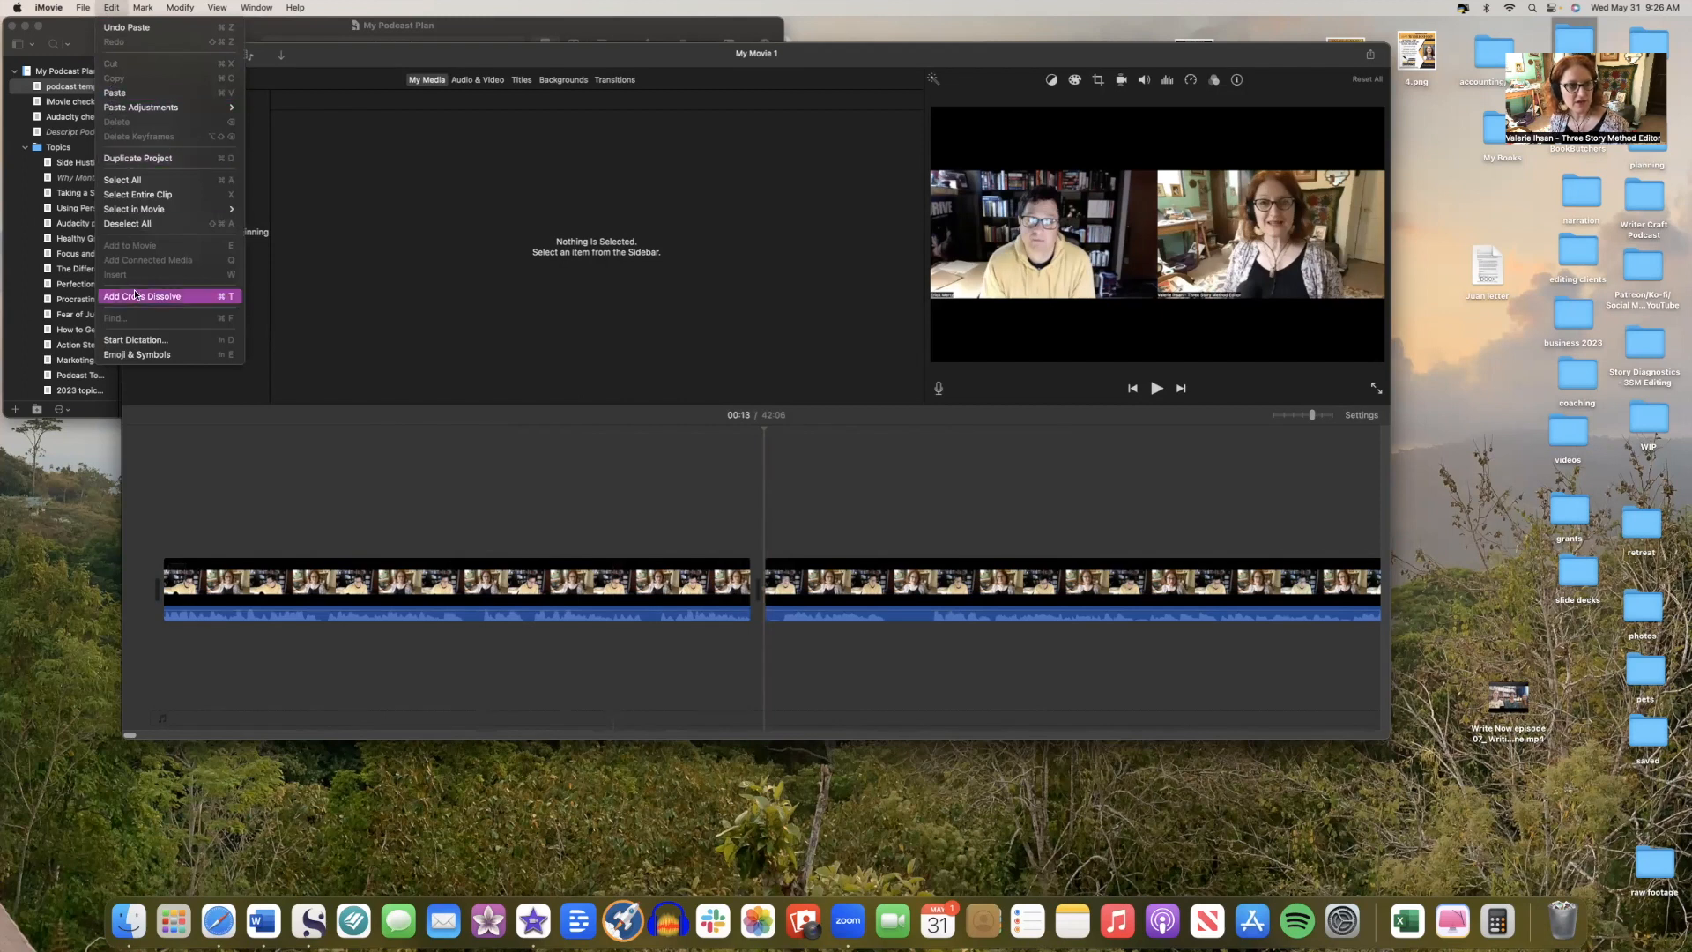
pyautogui.click(135, 300)
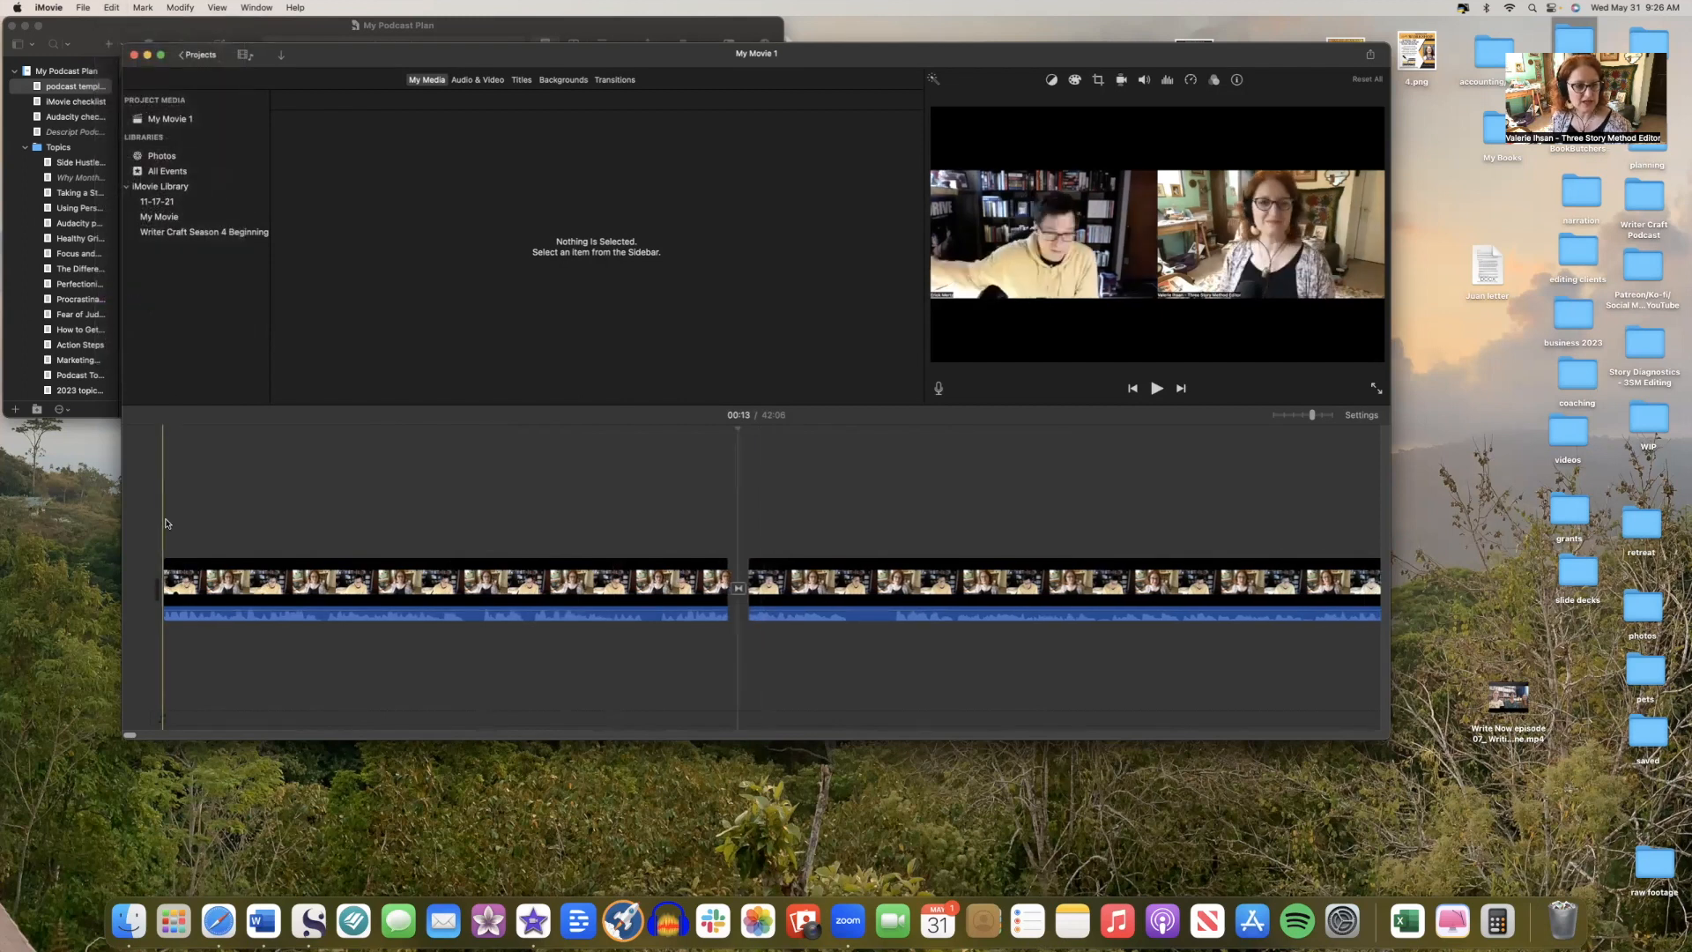
pyautogui.click(164, 556)
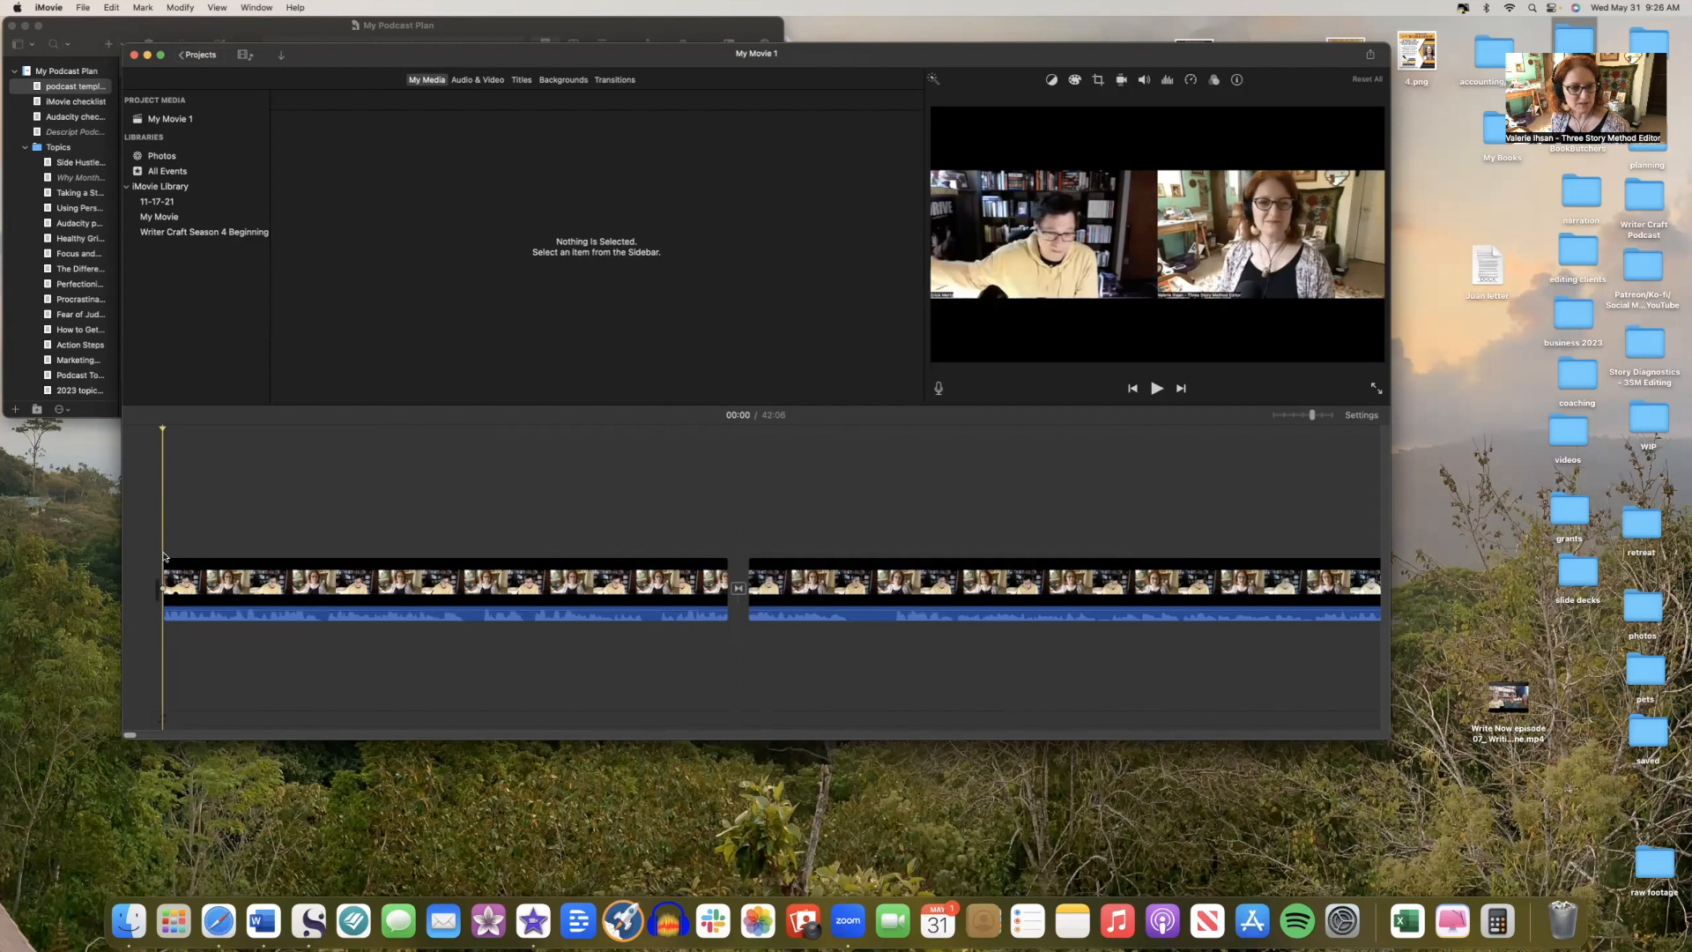
pyautogui.press('space')
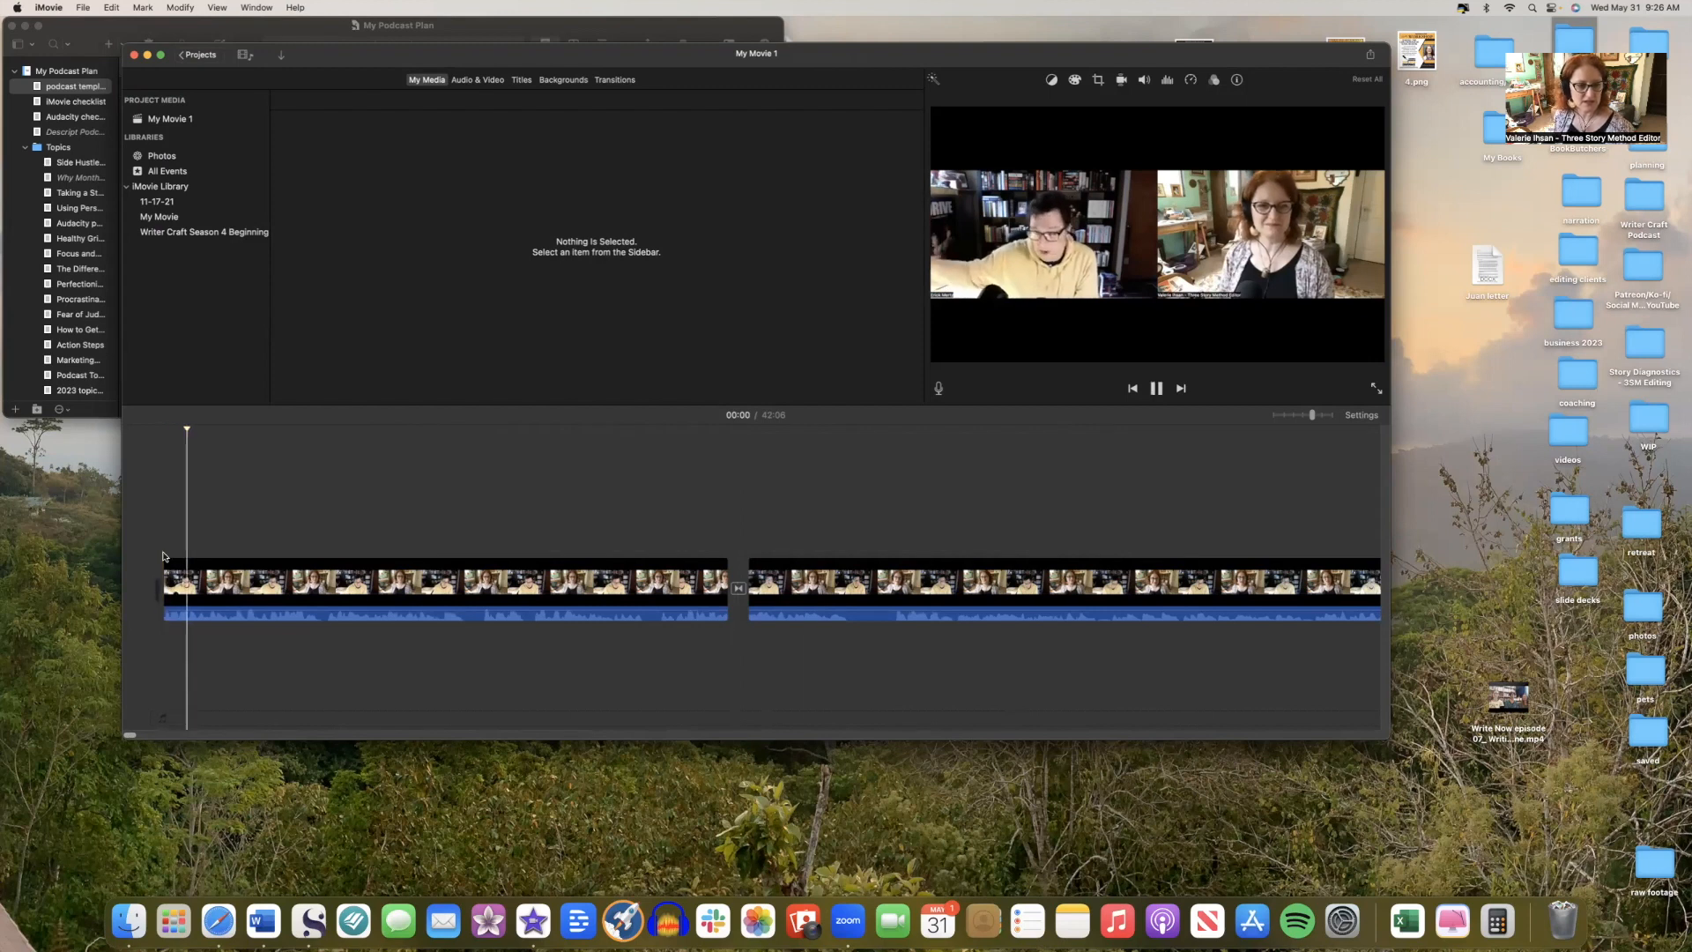
pyautogui.click(824, 553)
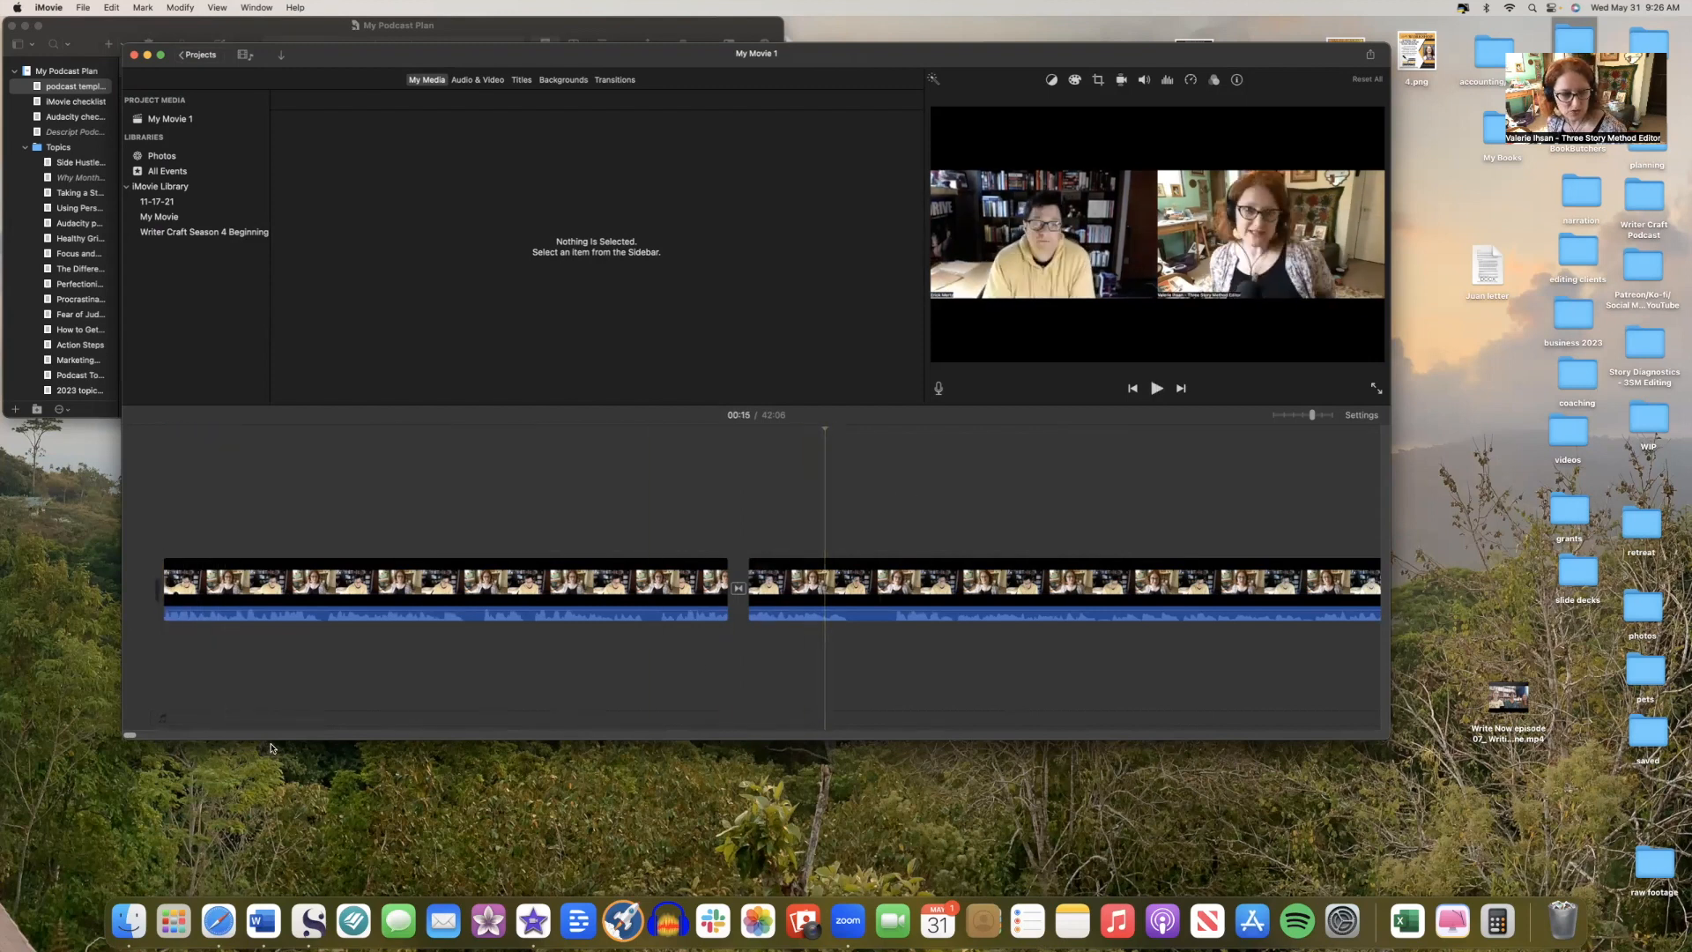
# Go to the end of the movie and play its last seconds to check the ending.
pyautogui.moveTo(131, 738); pyautogui.dragTo(826, 763)
pyautogui.moveTo(1307, 732); pyautogui.dragTo(1379, 736)
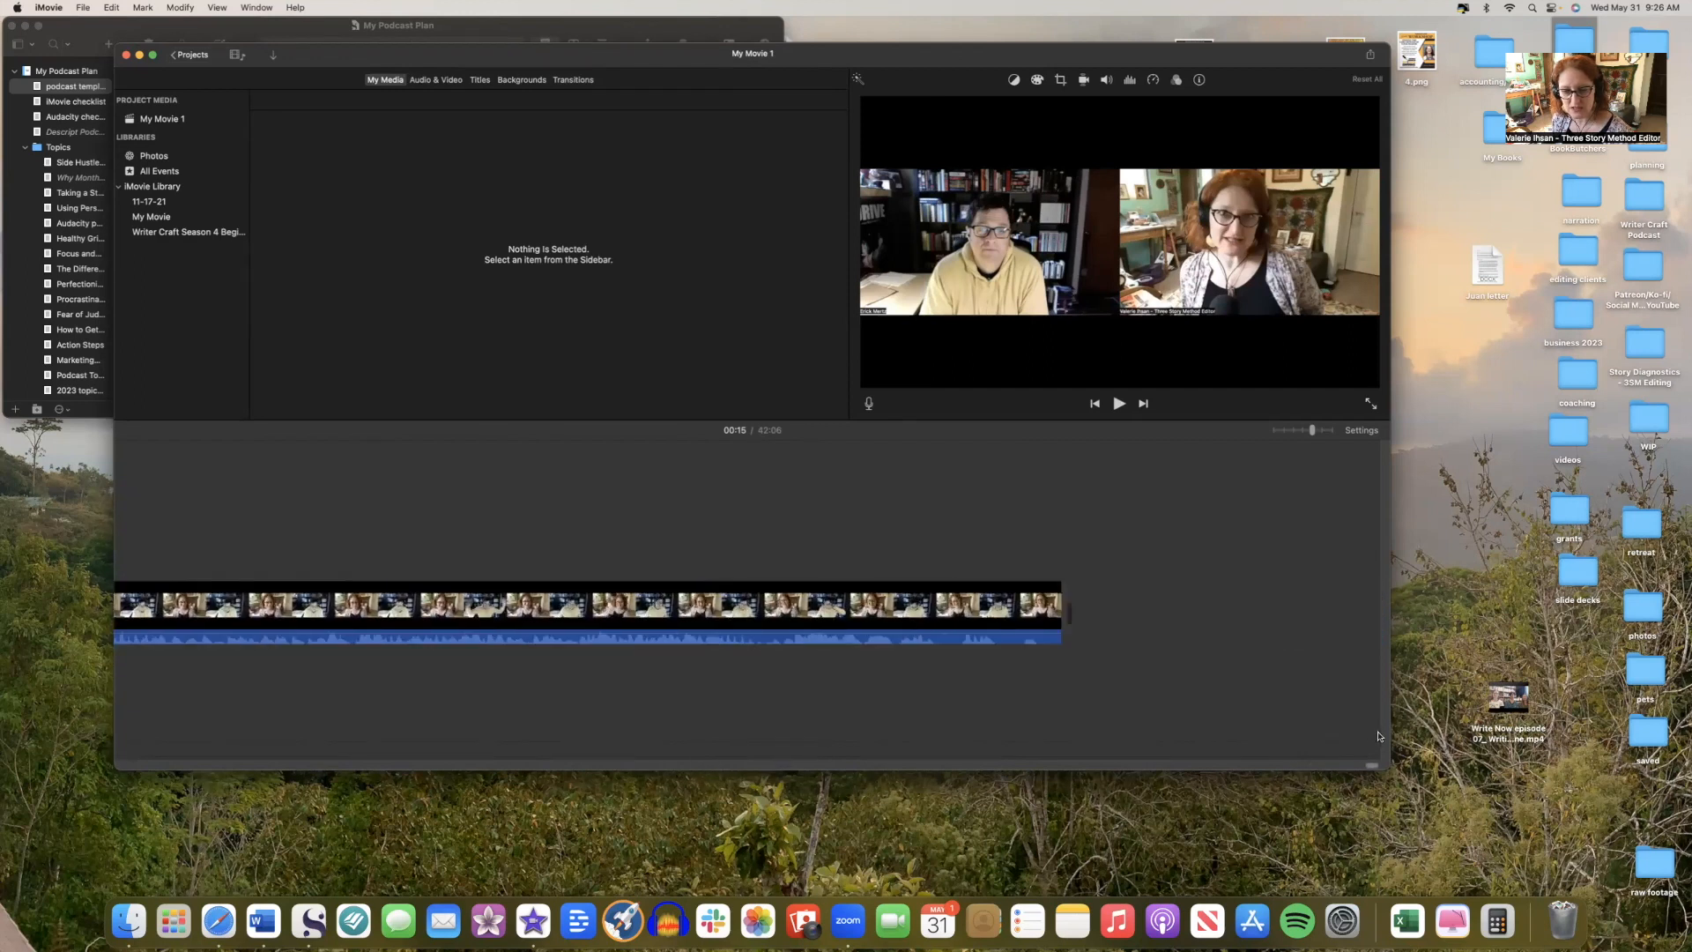
pyautogui.click(791, 630)
pyautogui.press('space')
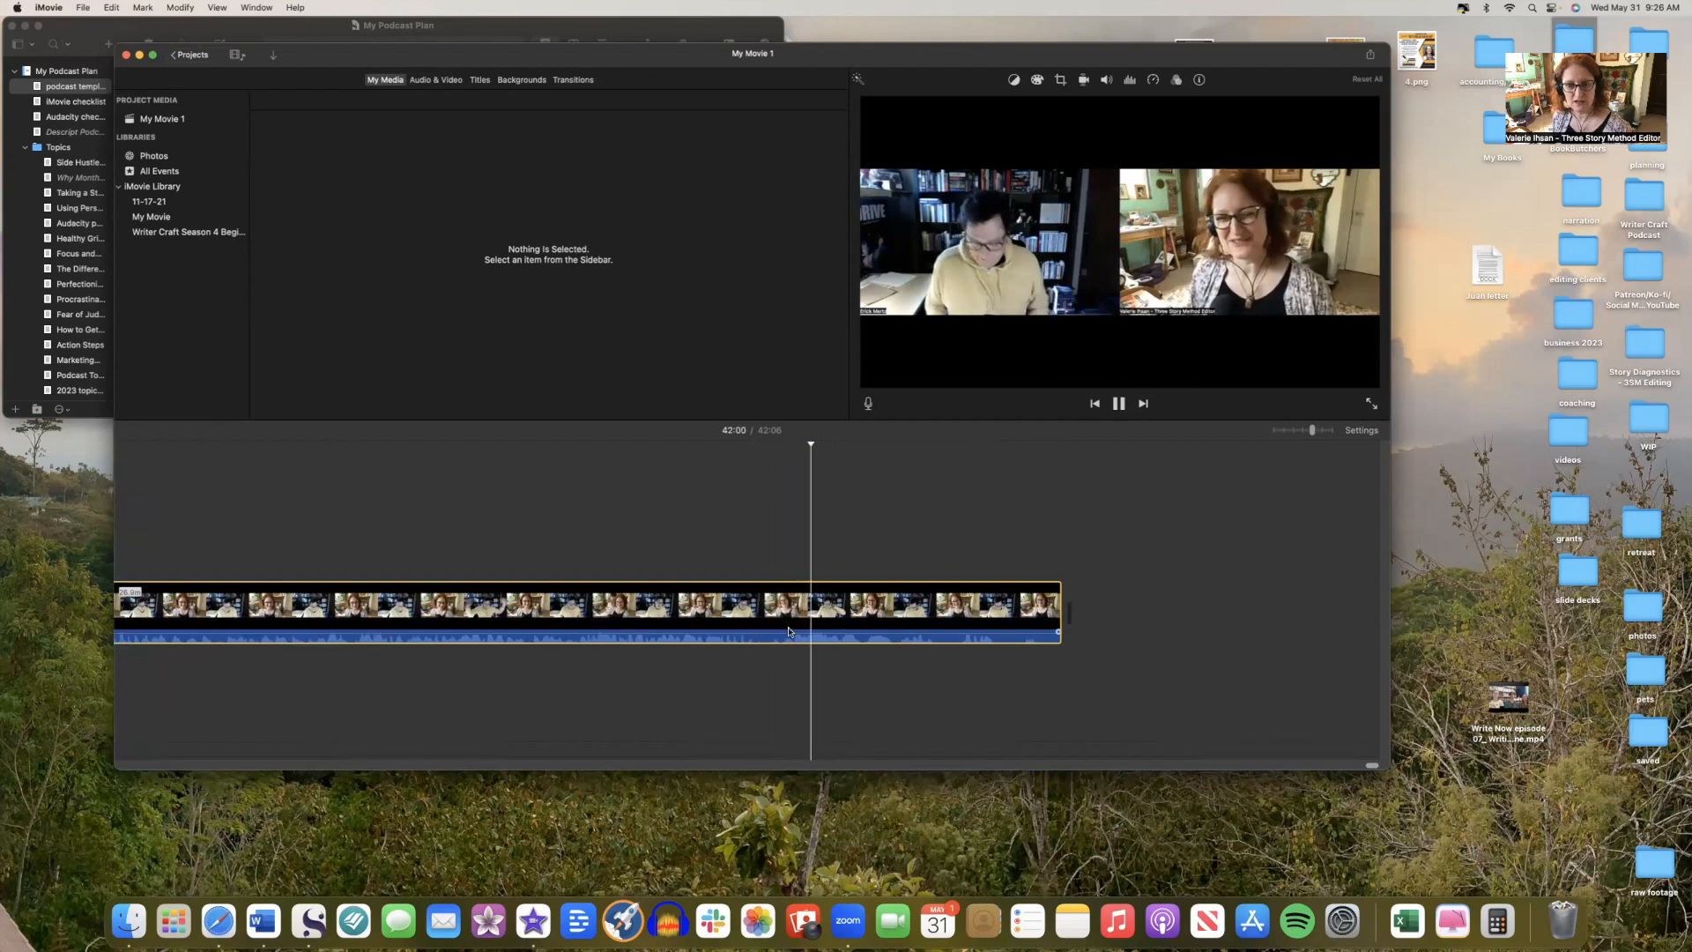
pyautogui.hscroll(-10, 747, 643)
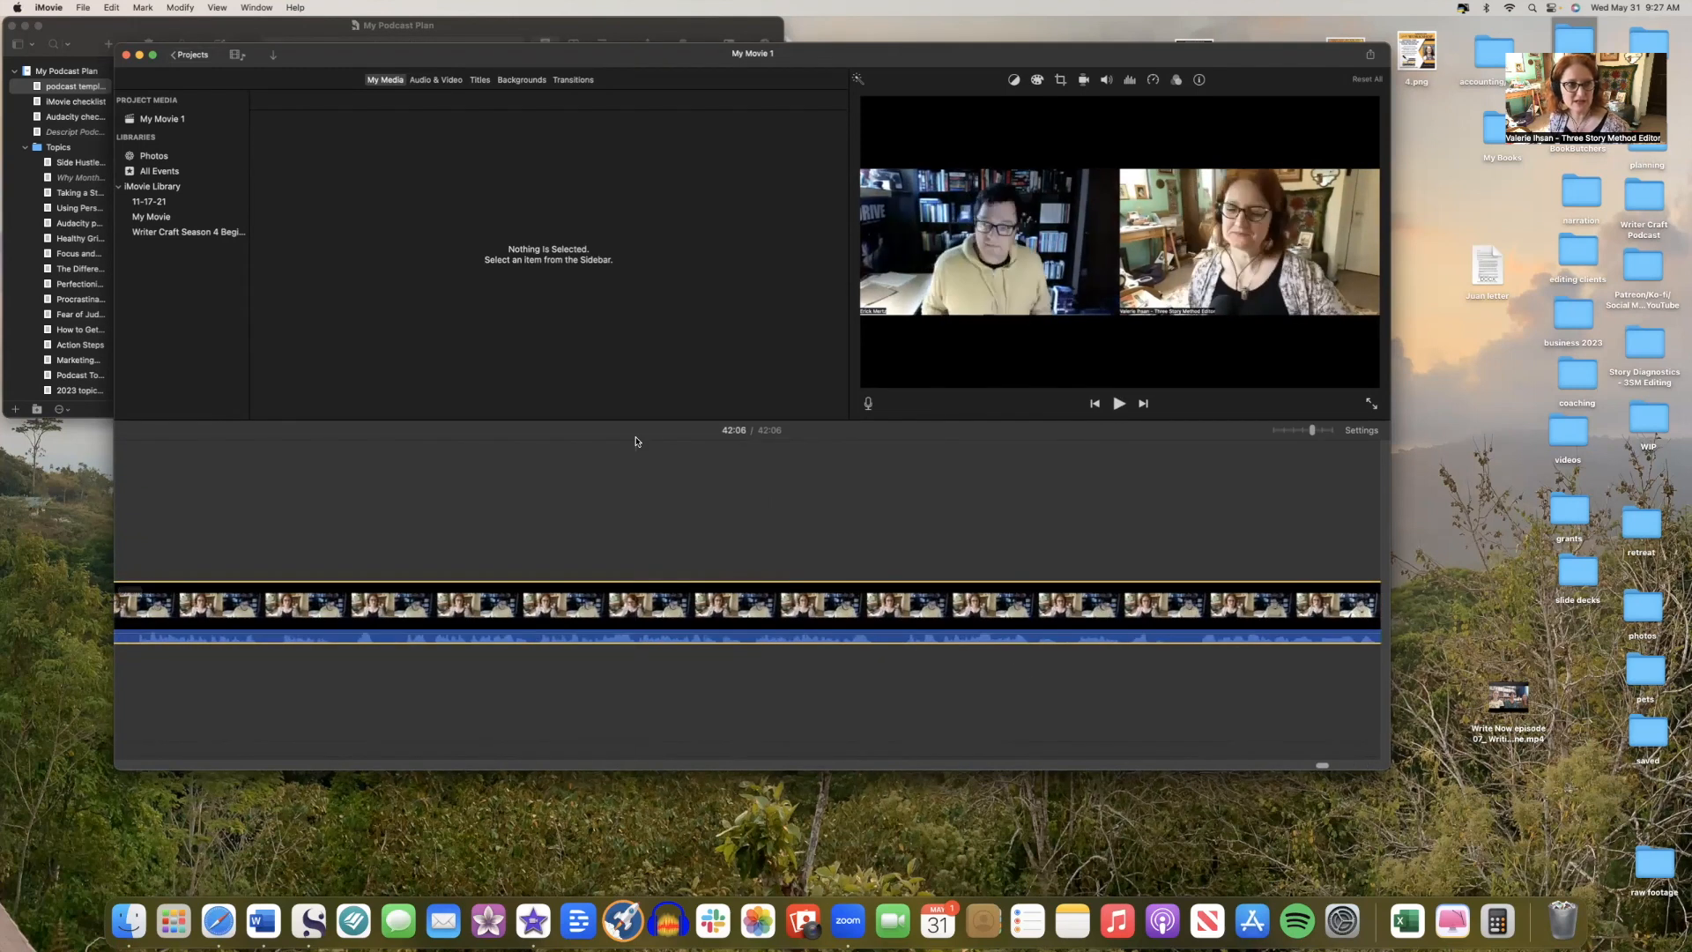
# Share the movie as a file titled "Ep116: Marketing with Other People" and continue with the export.
pyautogui.click(112, 8)
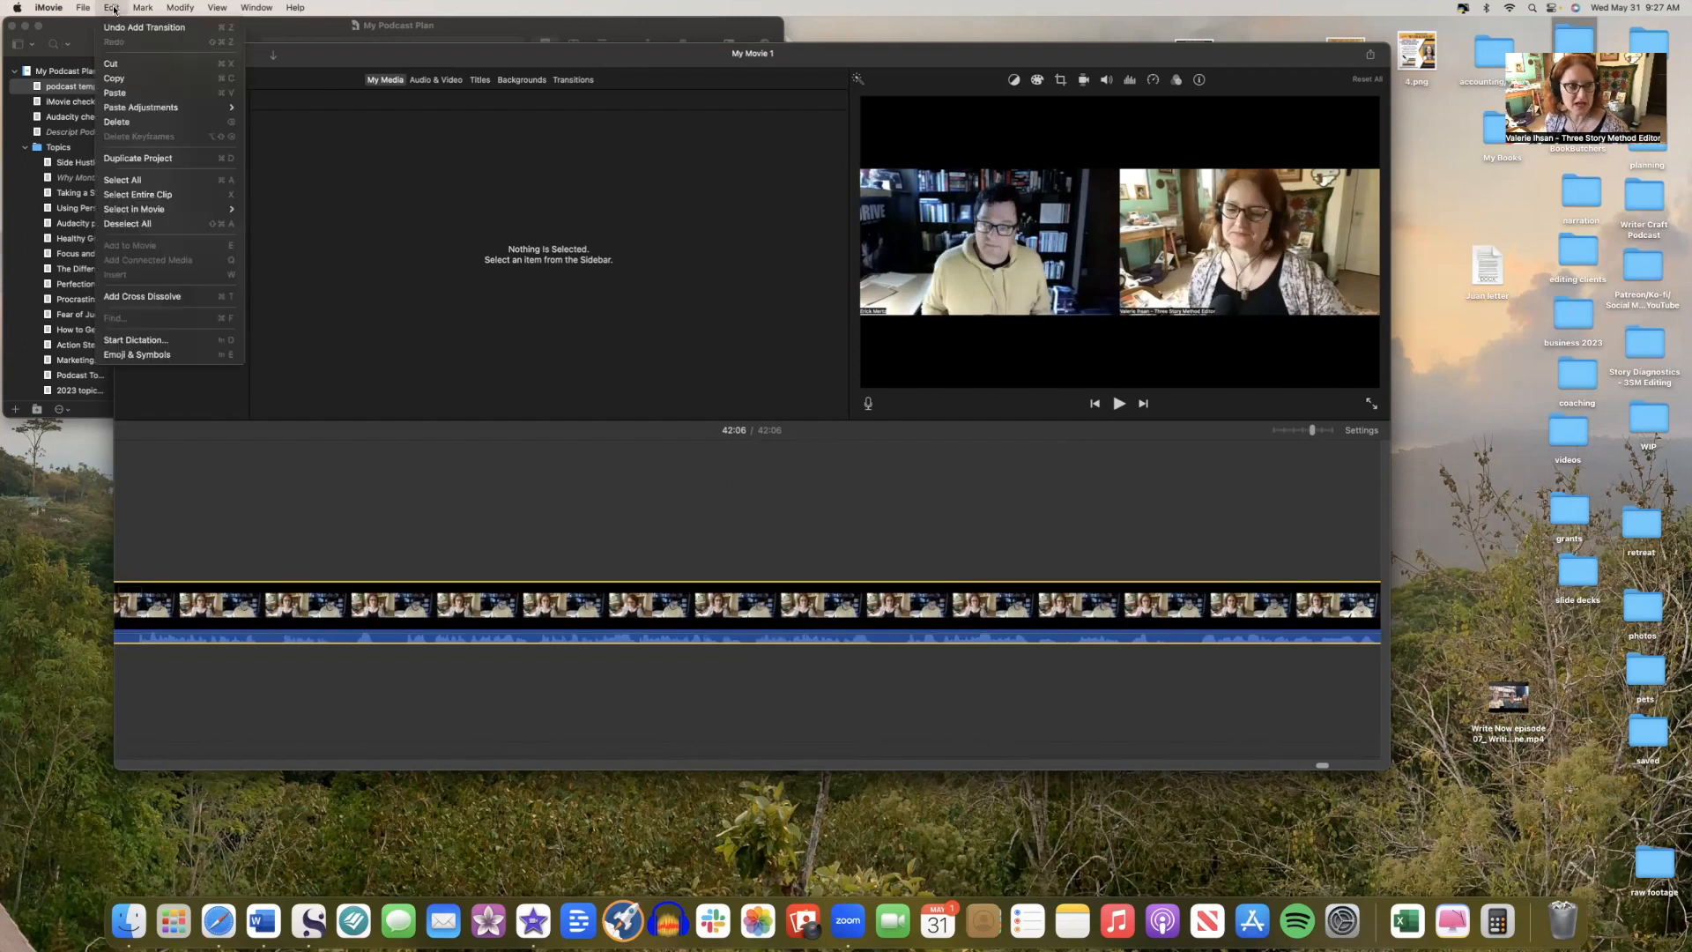
pyautogui.click(128, 181)
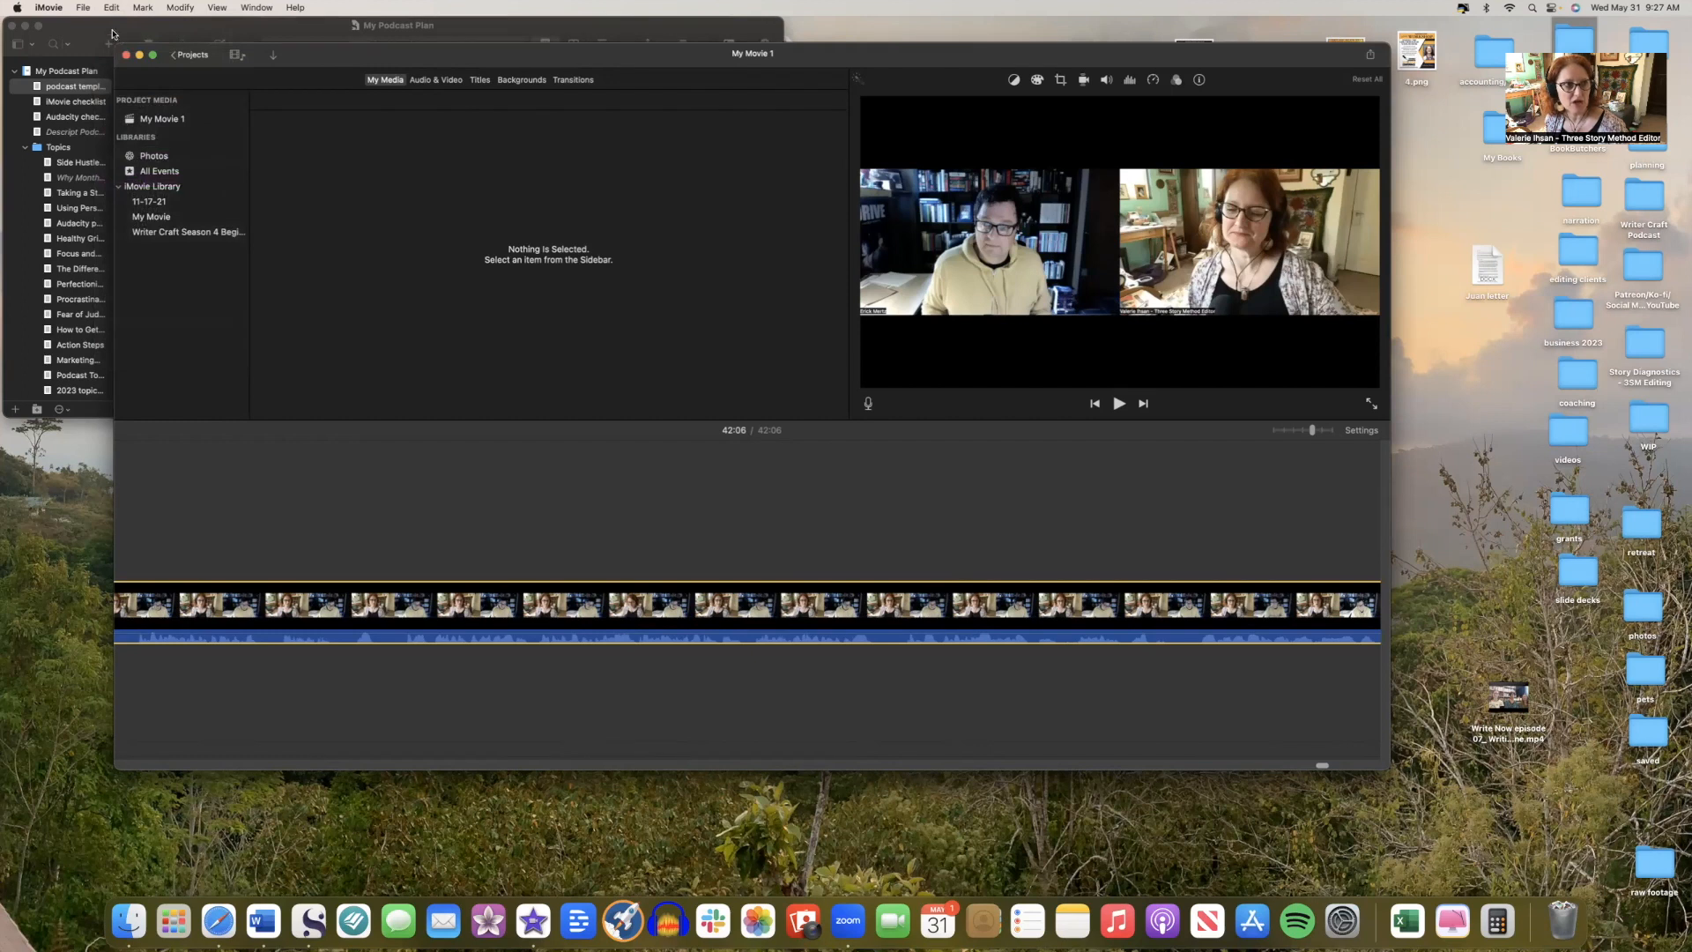
pyautogui.click(84, 8)
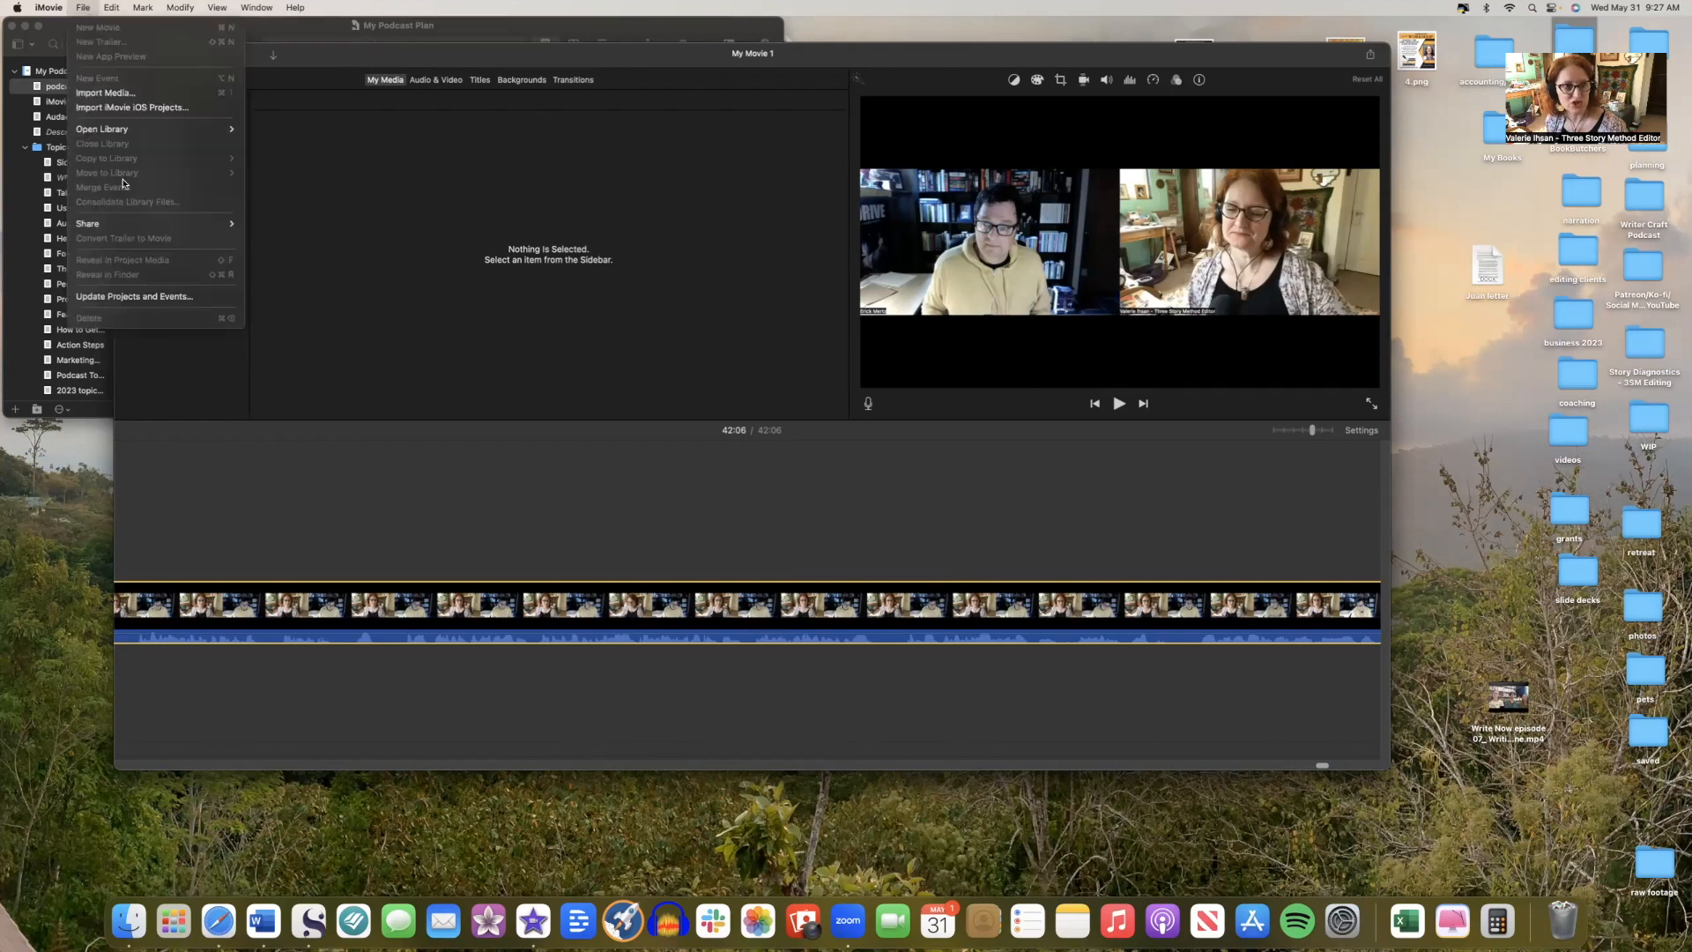
pyautogui.moveTo(134, 223)
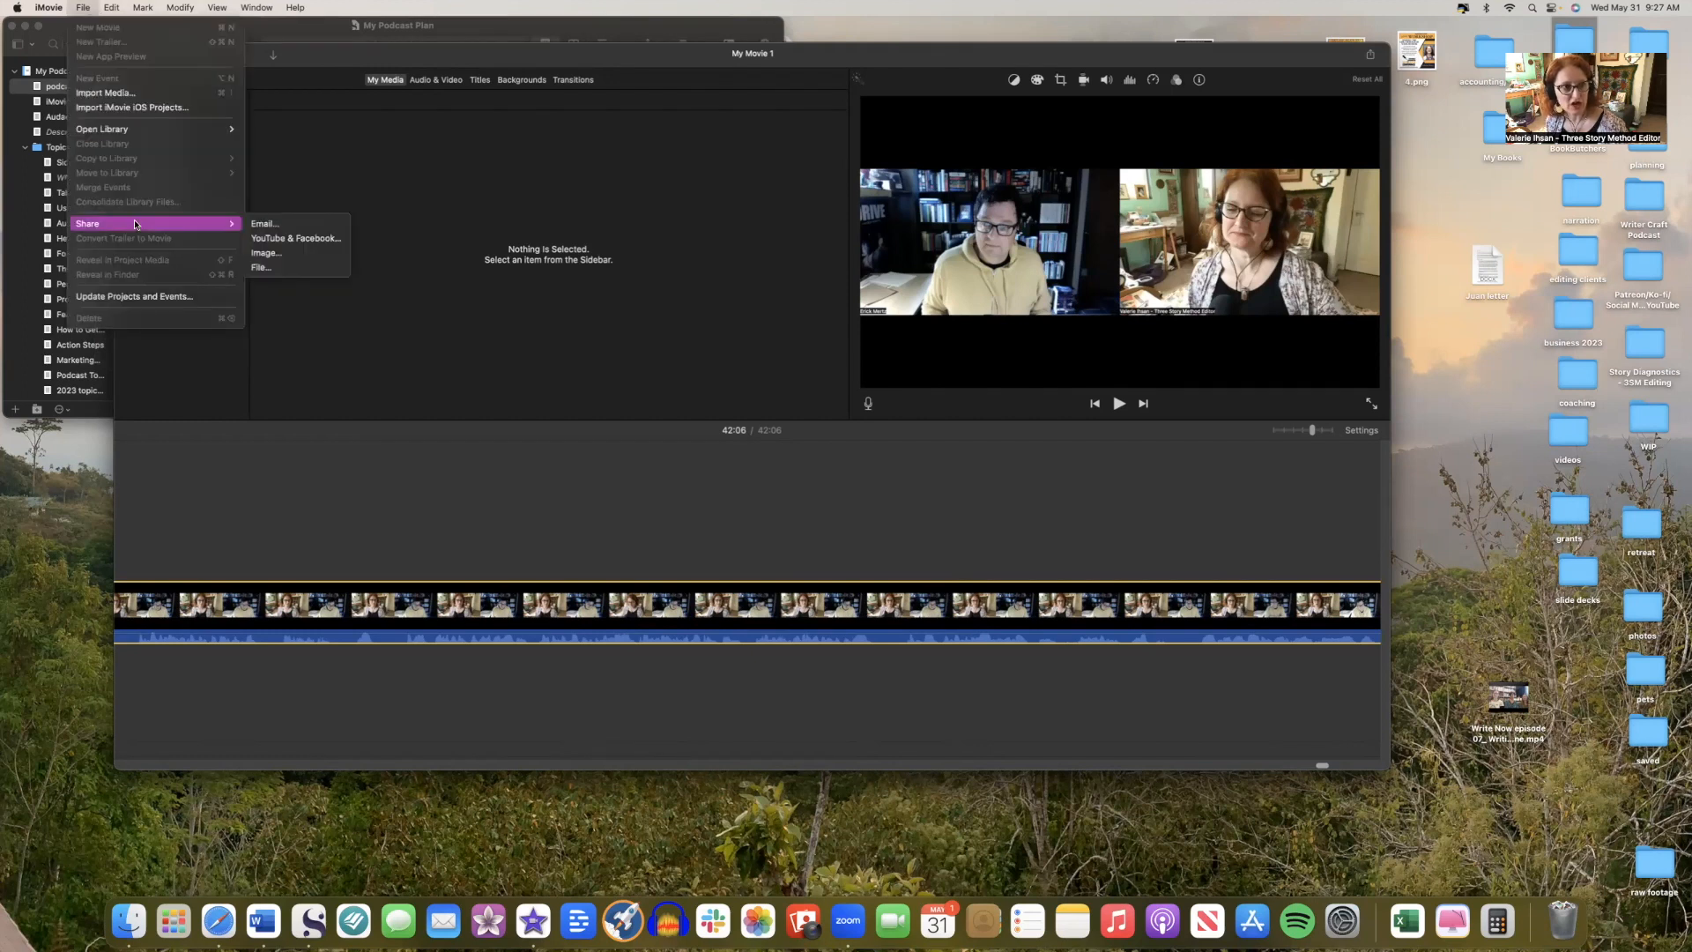
pyautogui.click(274, 268)
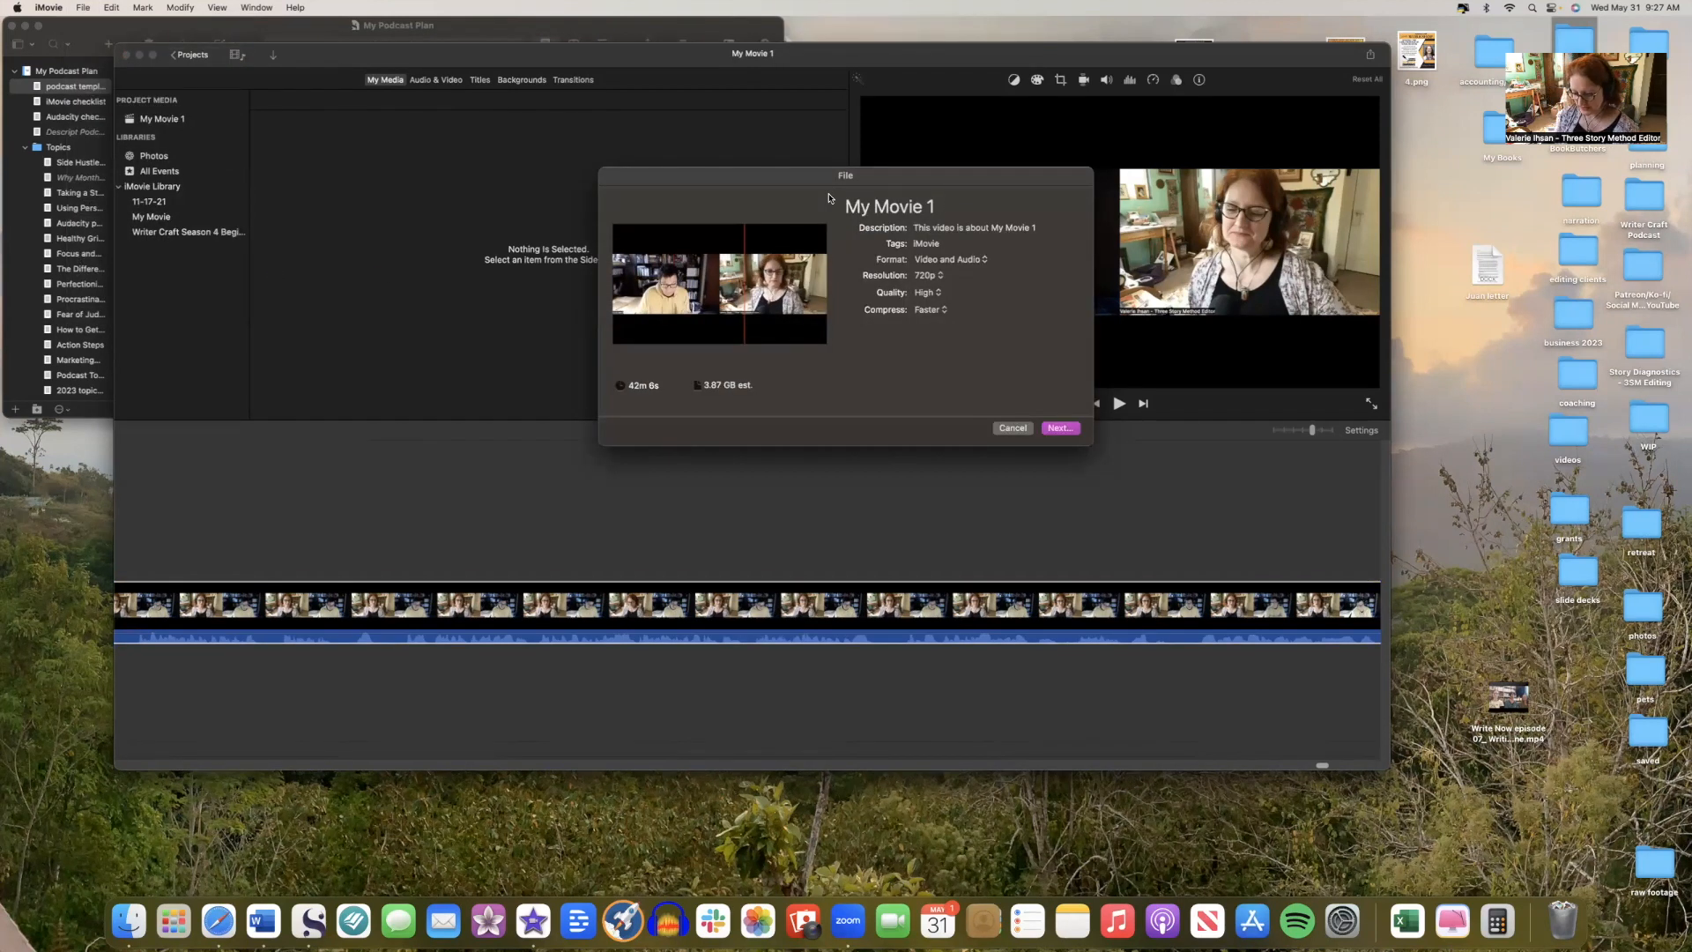
pyautogui.write('E')
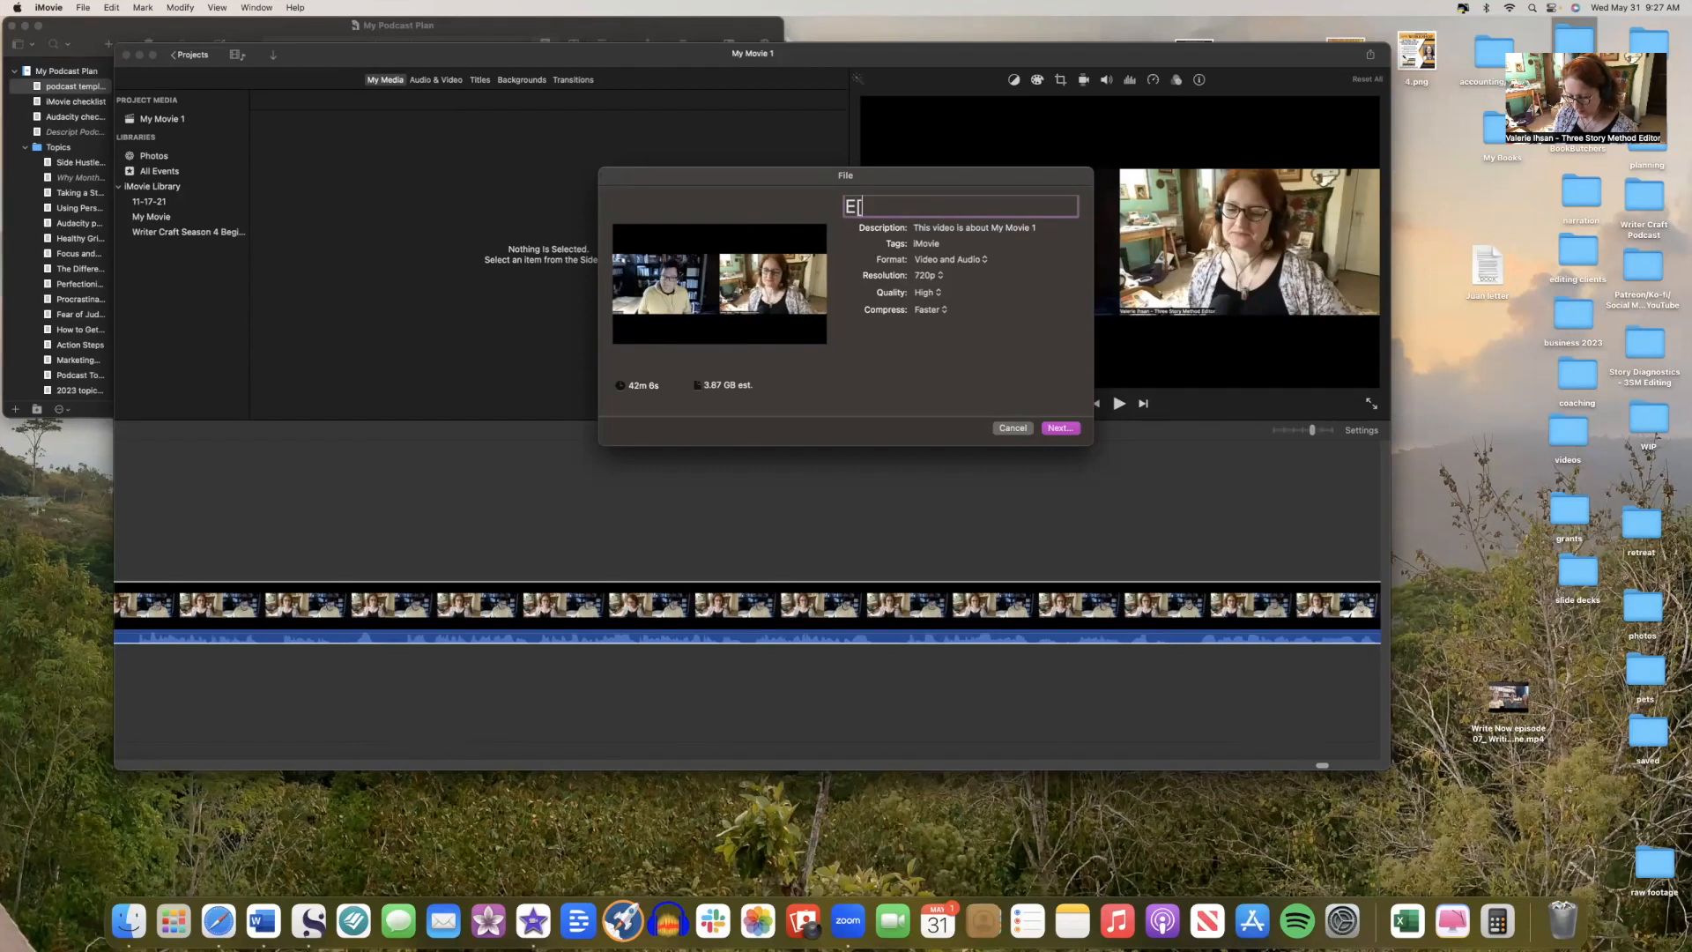
pyautogui.write('p116: M')
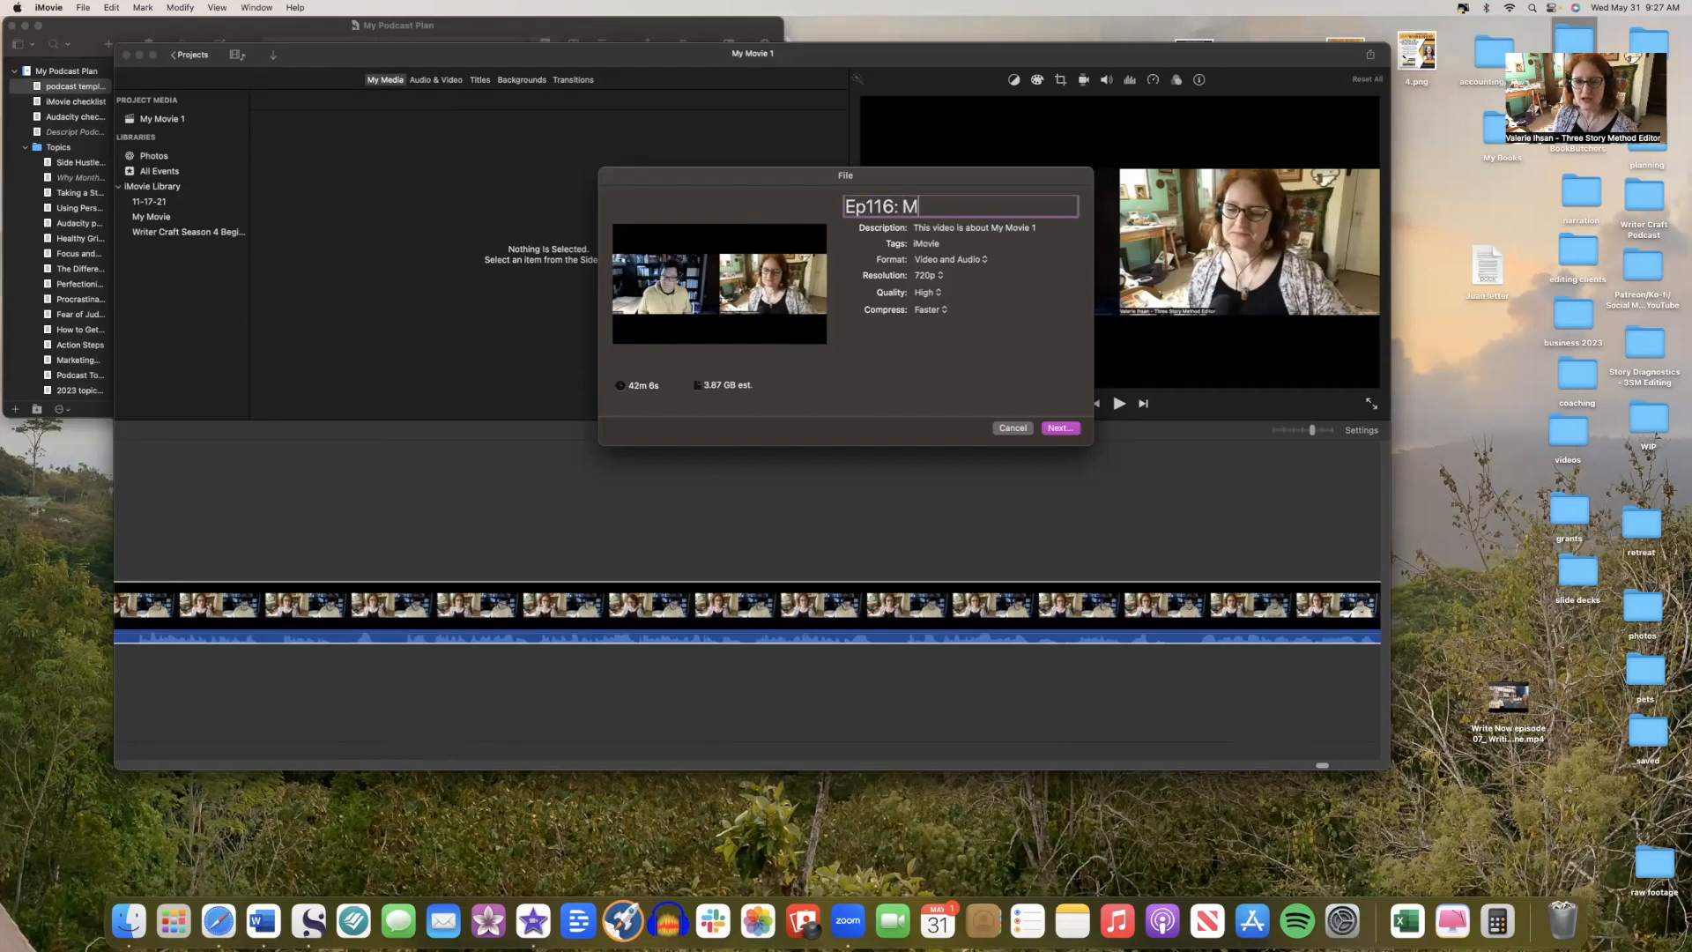
pyautogui.write('arketing with Other')
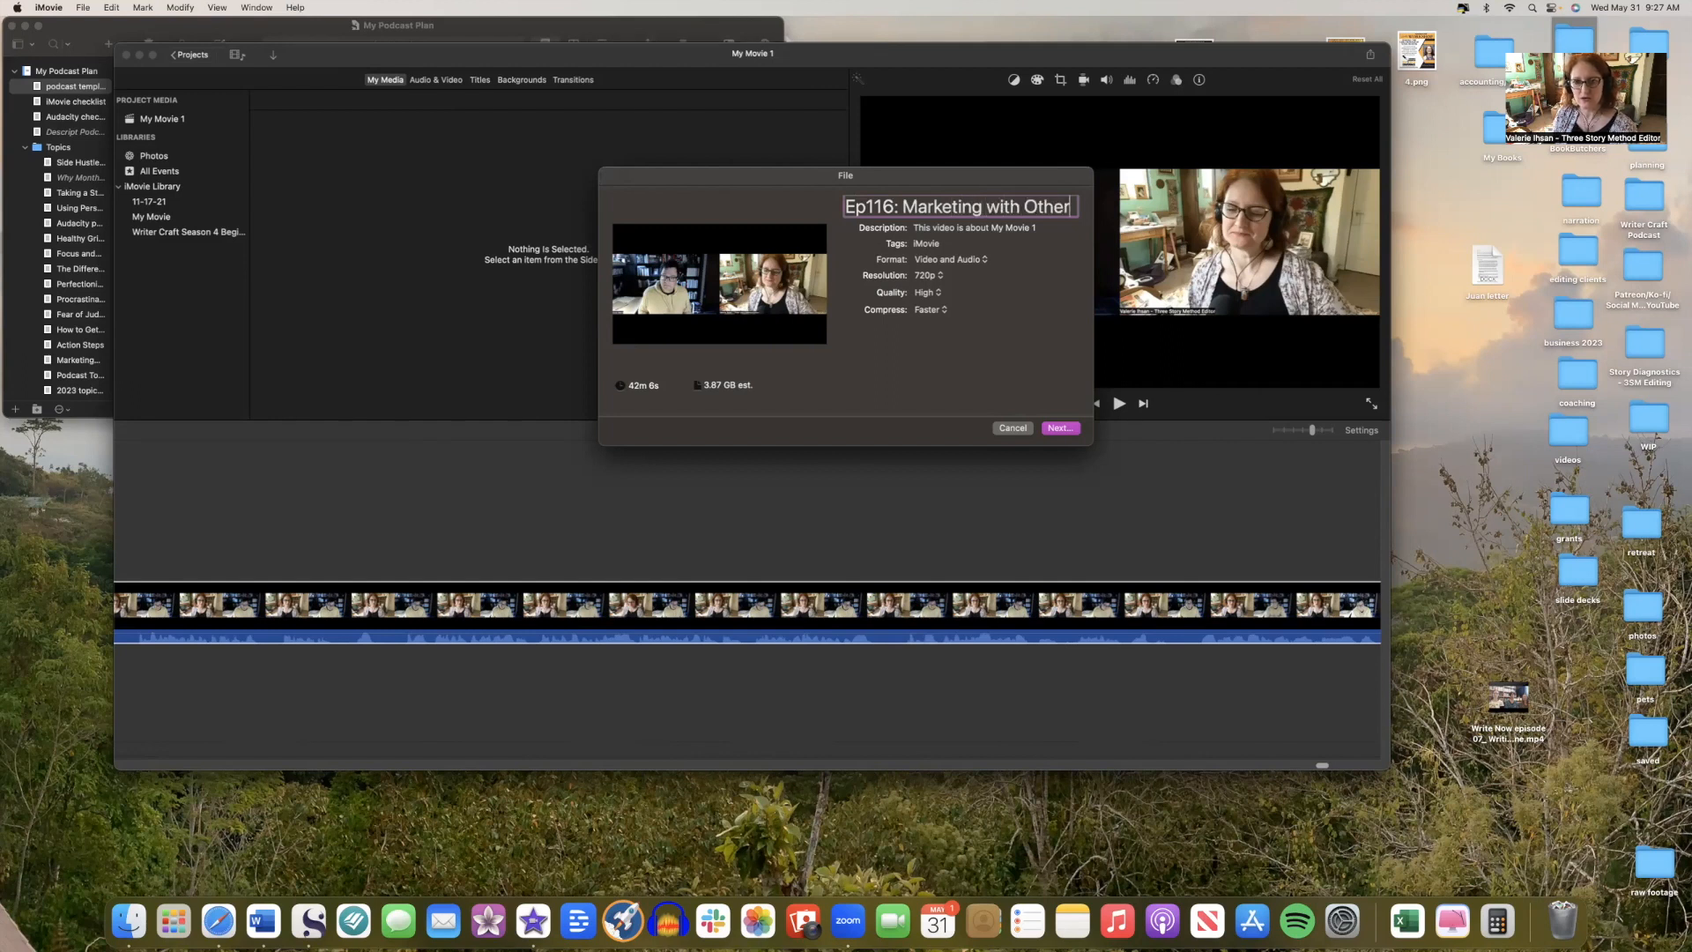
pyautogui.write(' People')
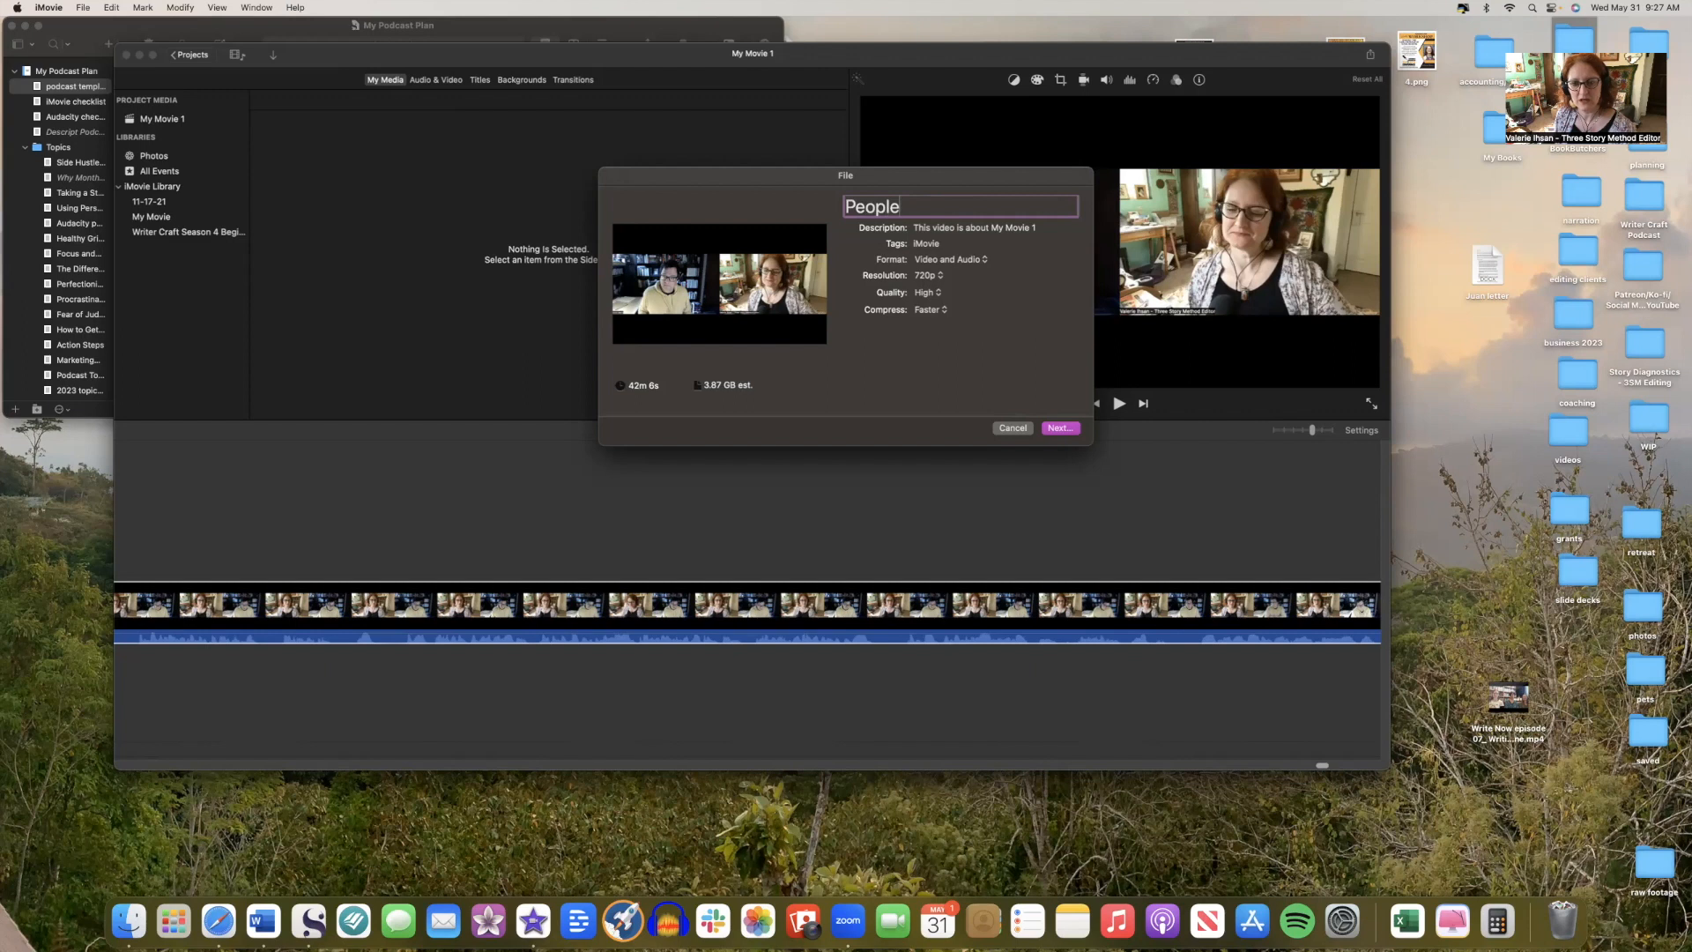
pyautogui.press('Return')
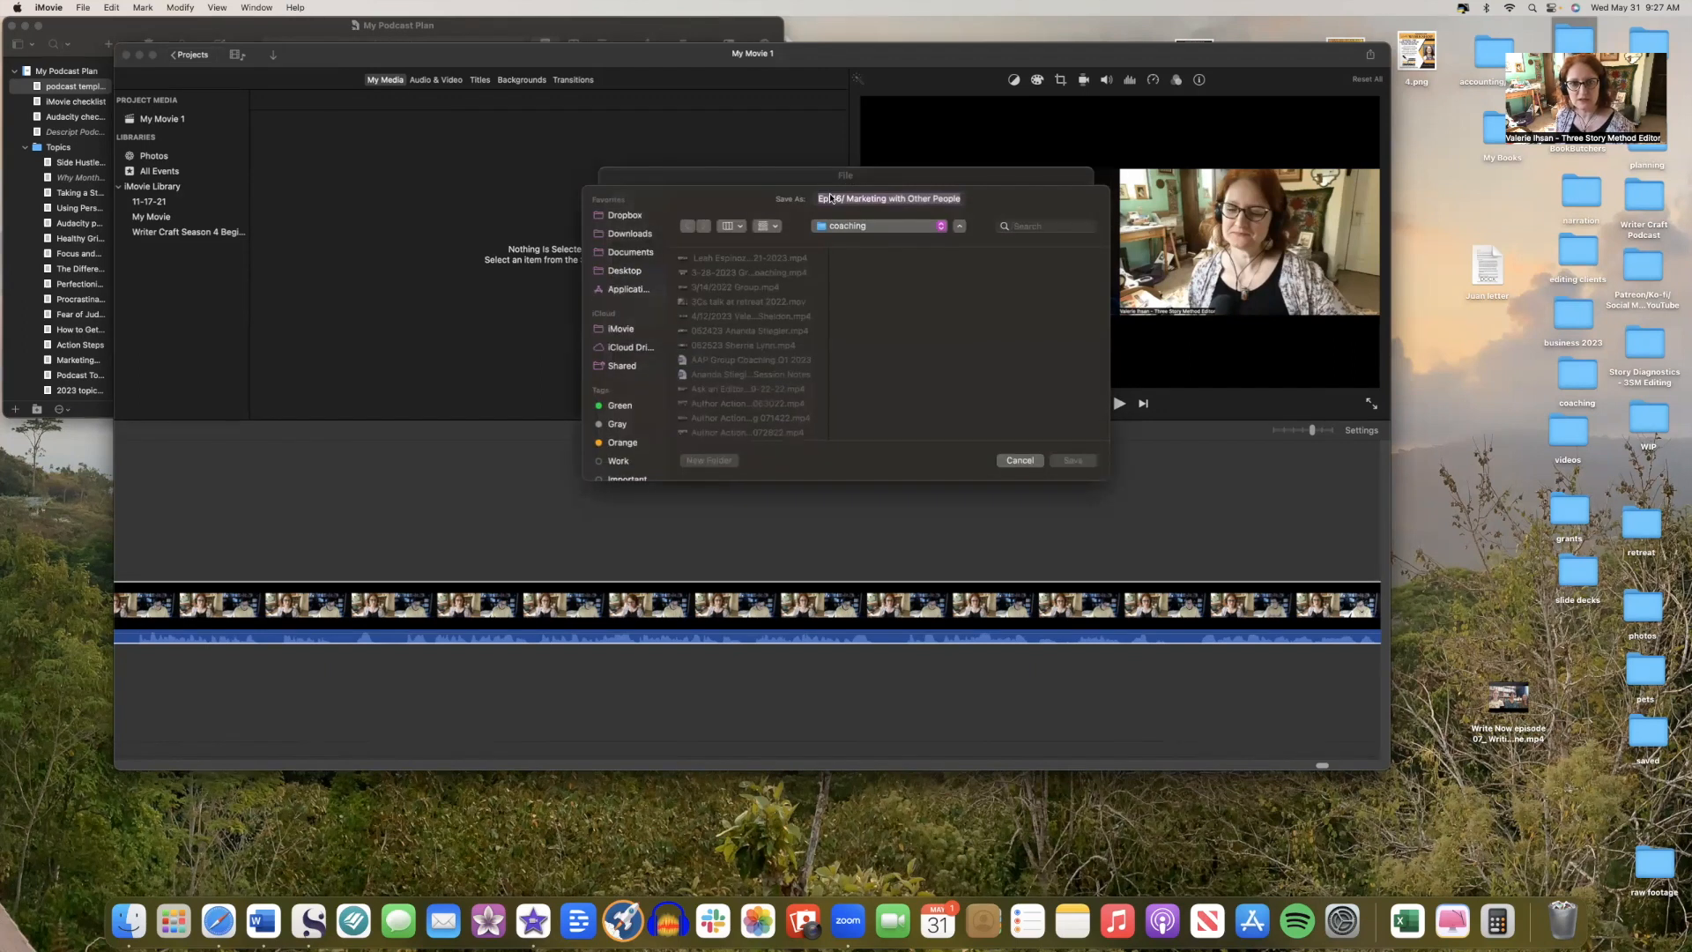
# Choose another destination folder for the exported video and save the file.
pyautogui.click(940, 226)
pyautogui.scroll(-3, 921, 403)
pyautogui.click(917, 436)
pyautogui.click(1071, 461)
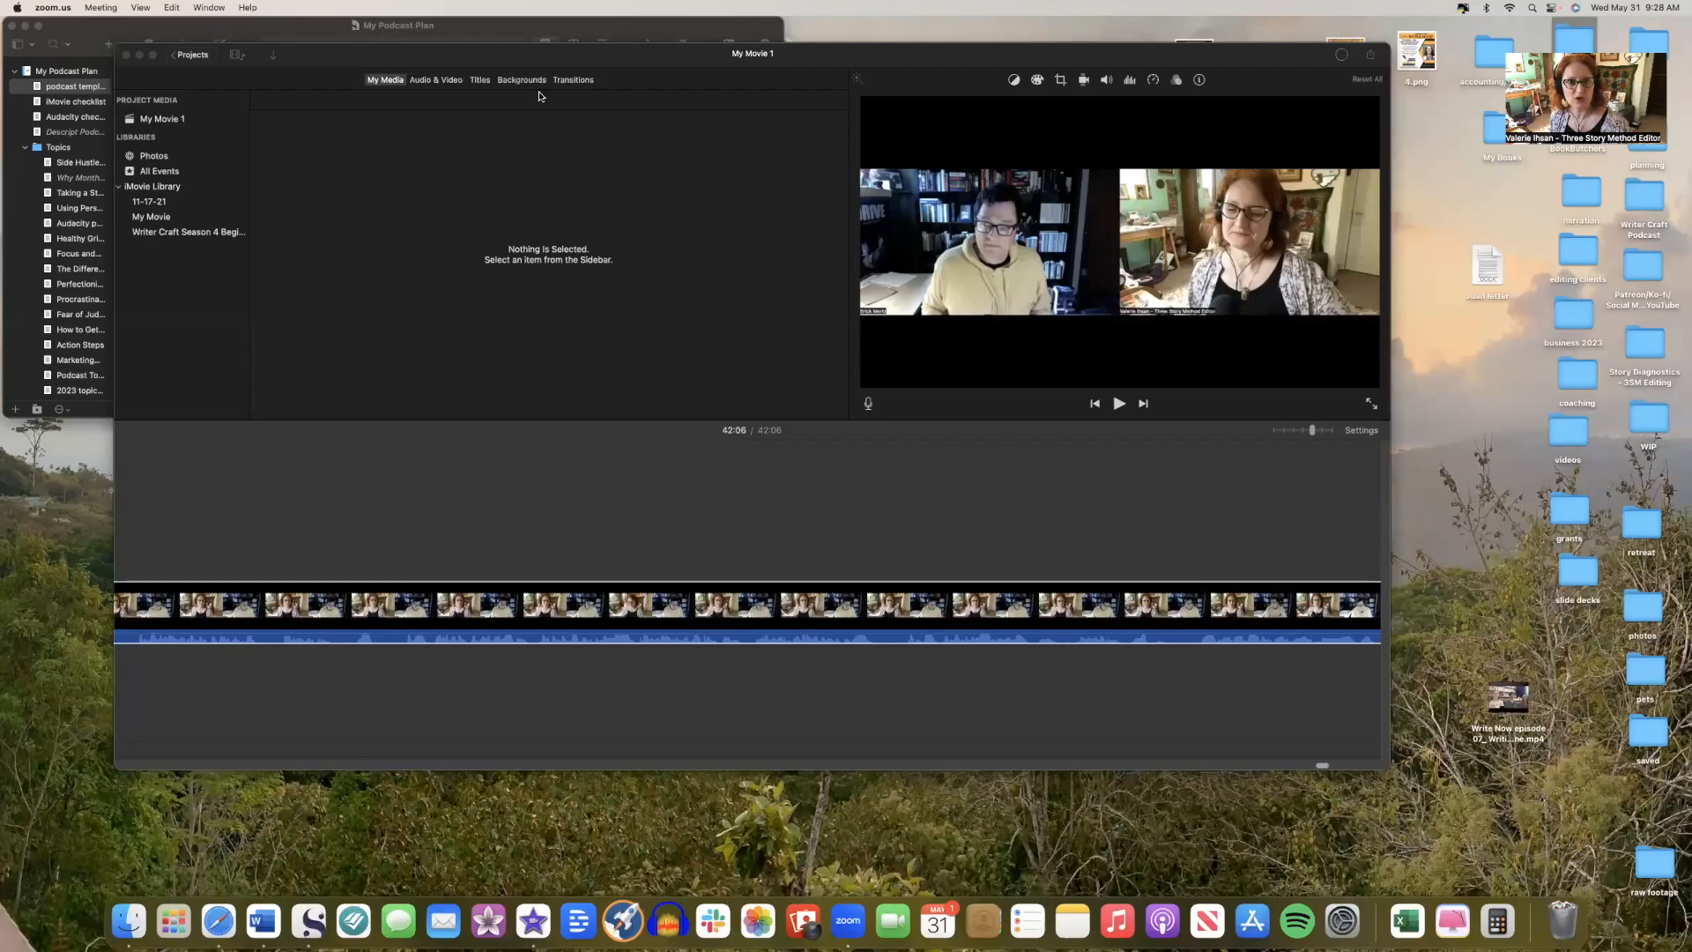
pyautogui.moveTo(537, 54); pyautogui.dragTo(540, 82)
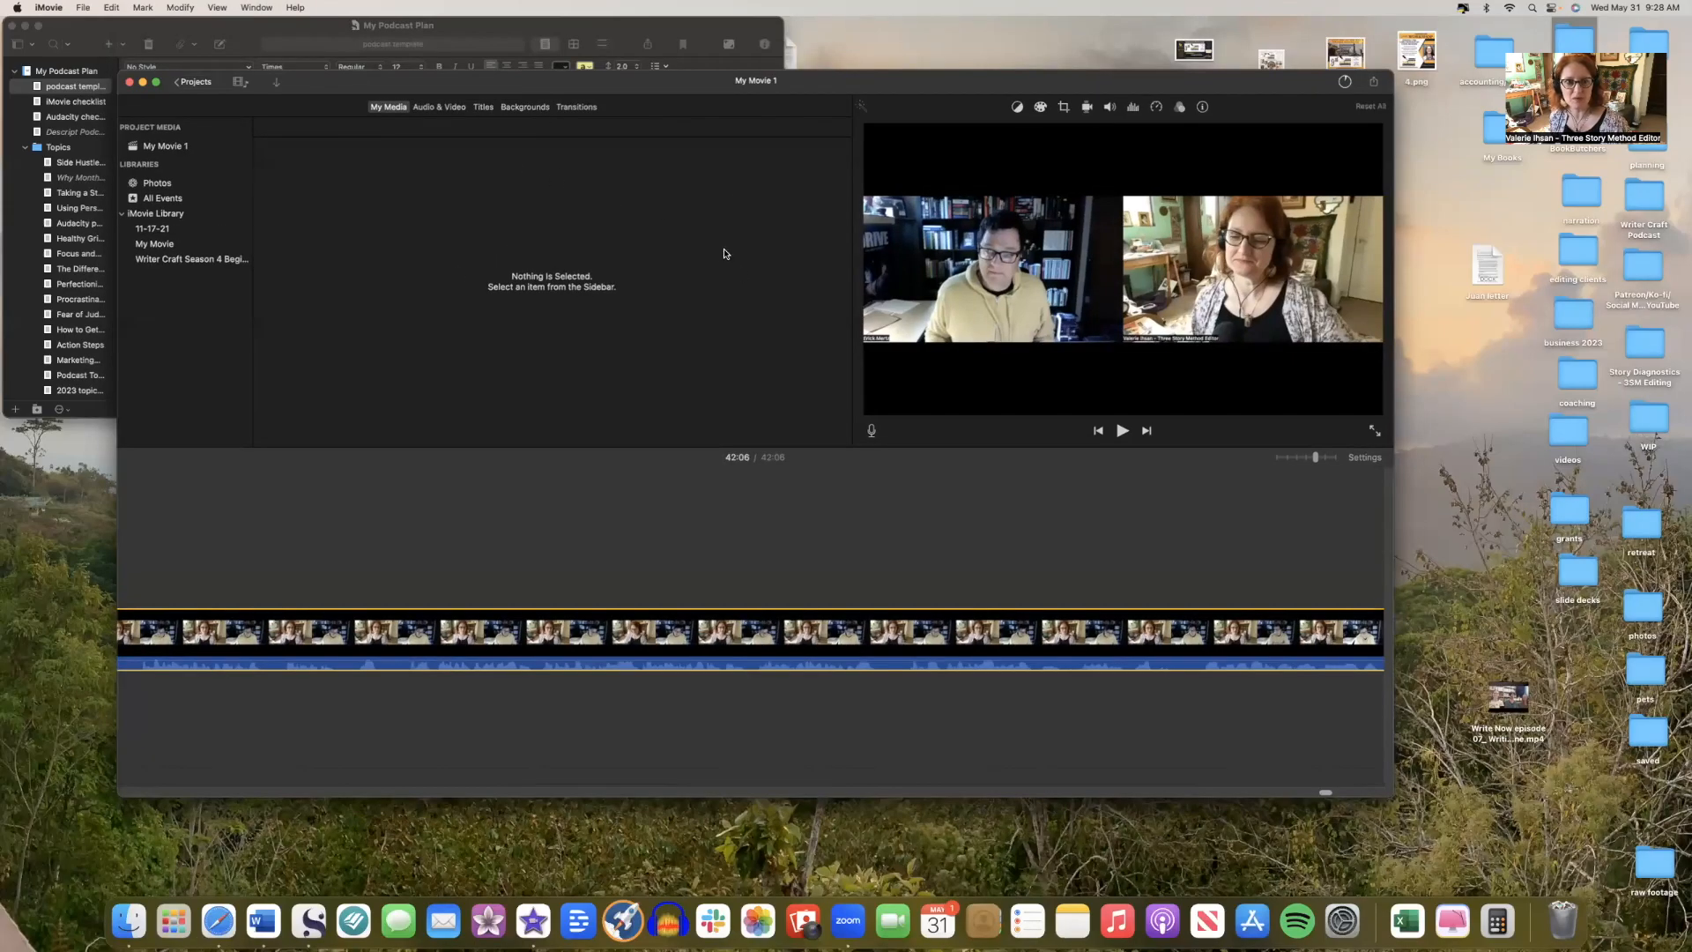